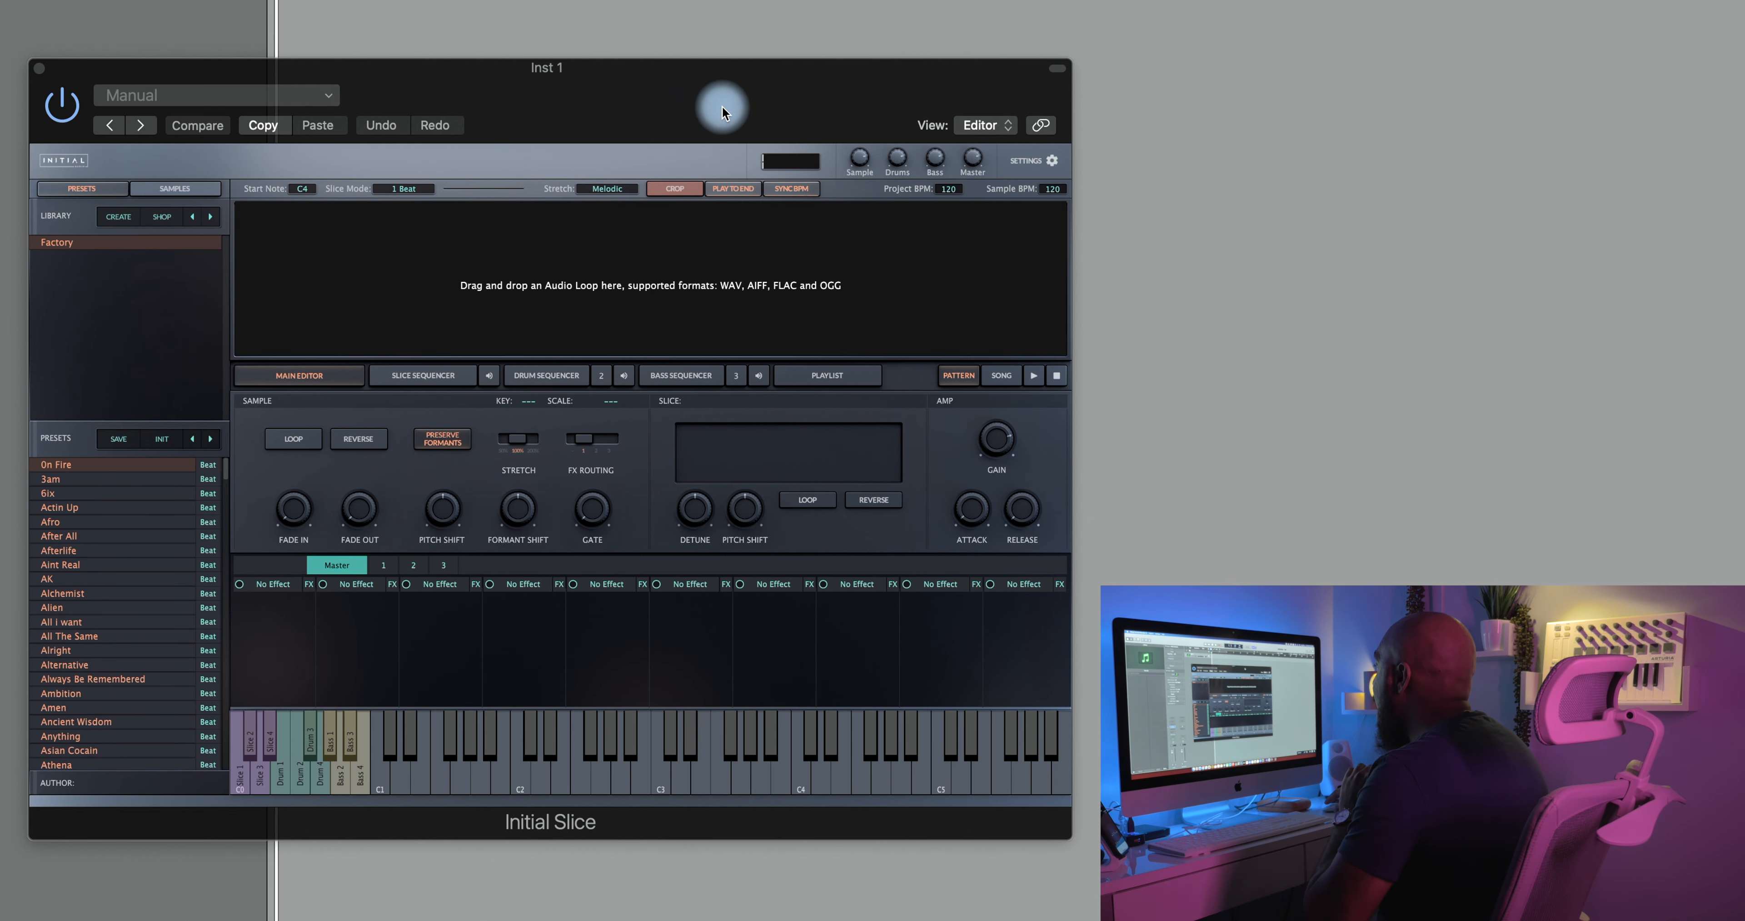
# - Hide the plugin window's header controls and set the plugin's GUI size to 100%
pyautogui.click(1058, 69)
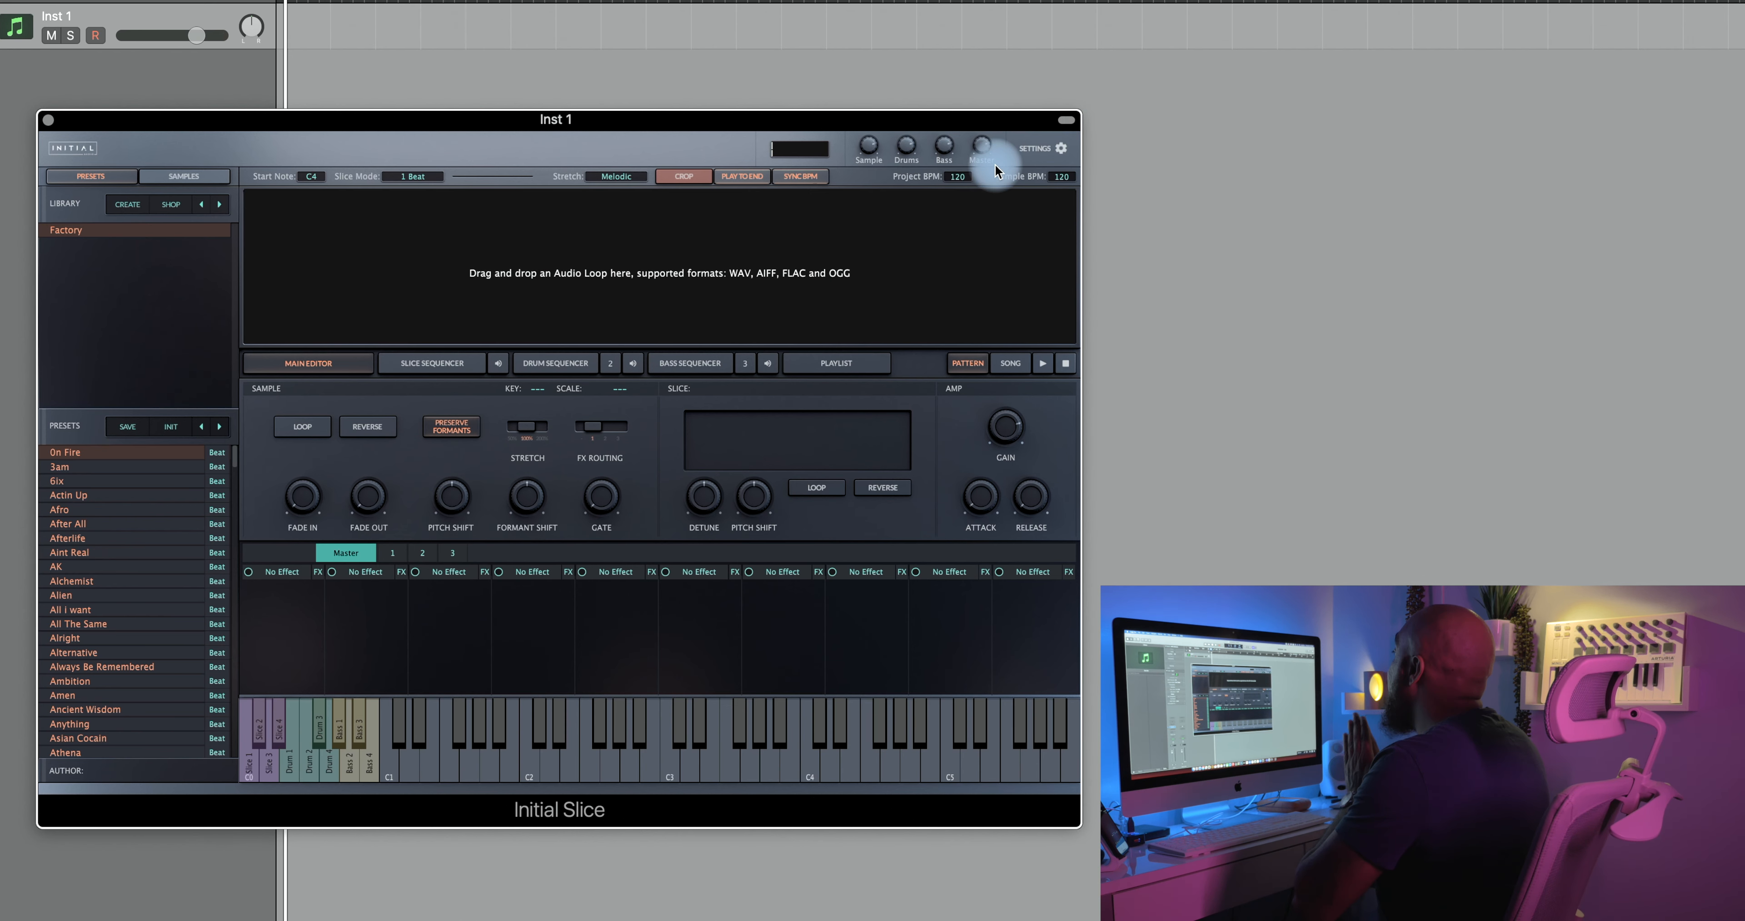
pyautogui.click(1059, 148)
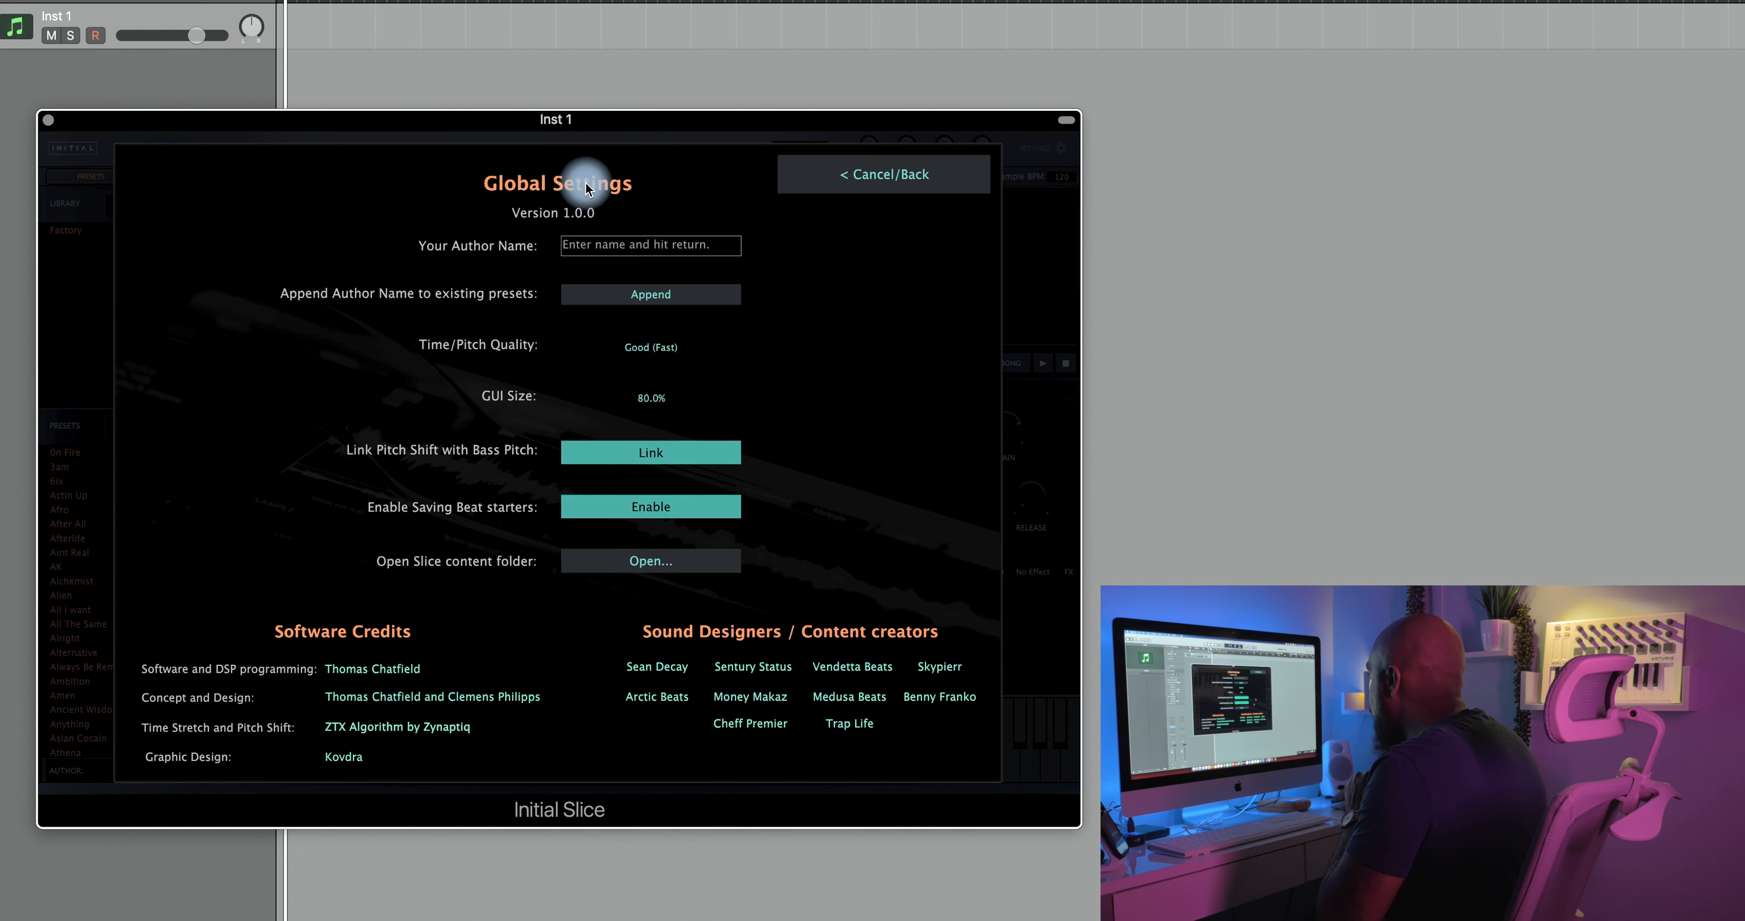
pyautogui.click(650, 401)
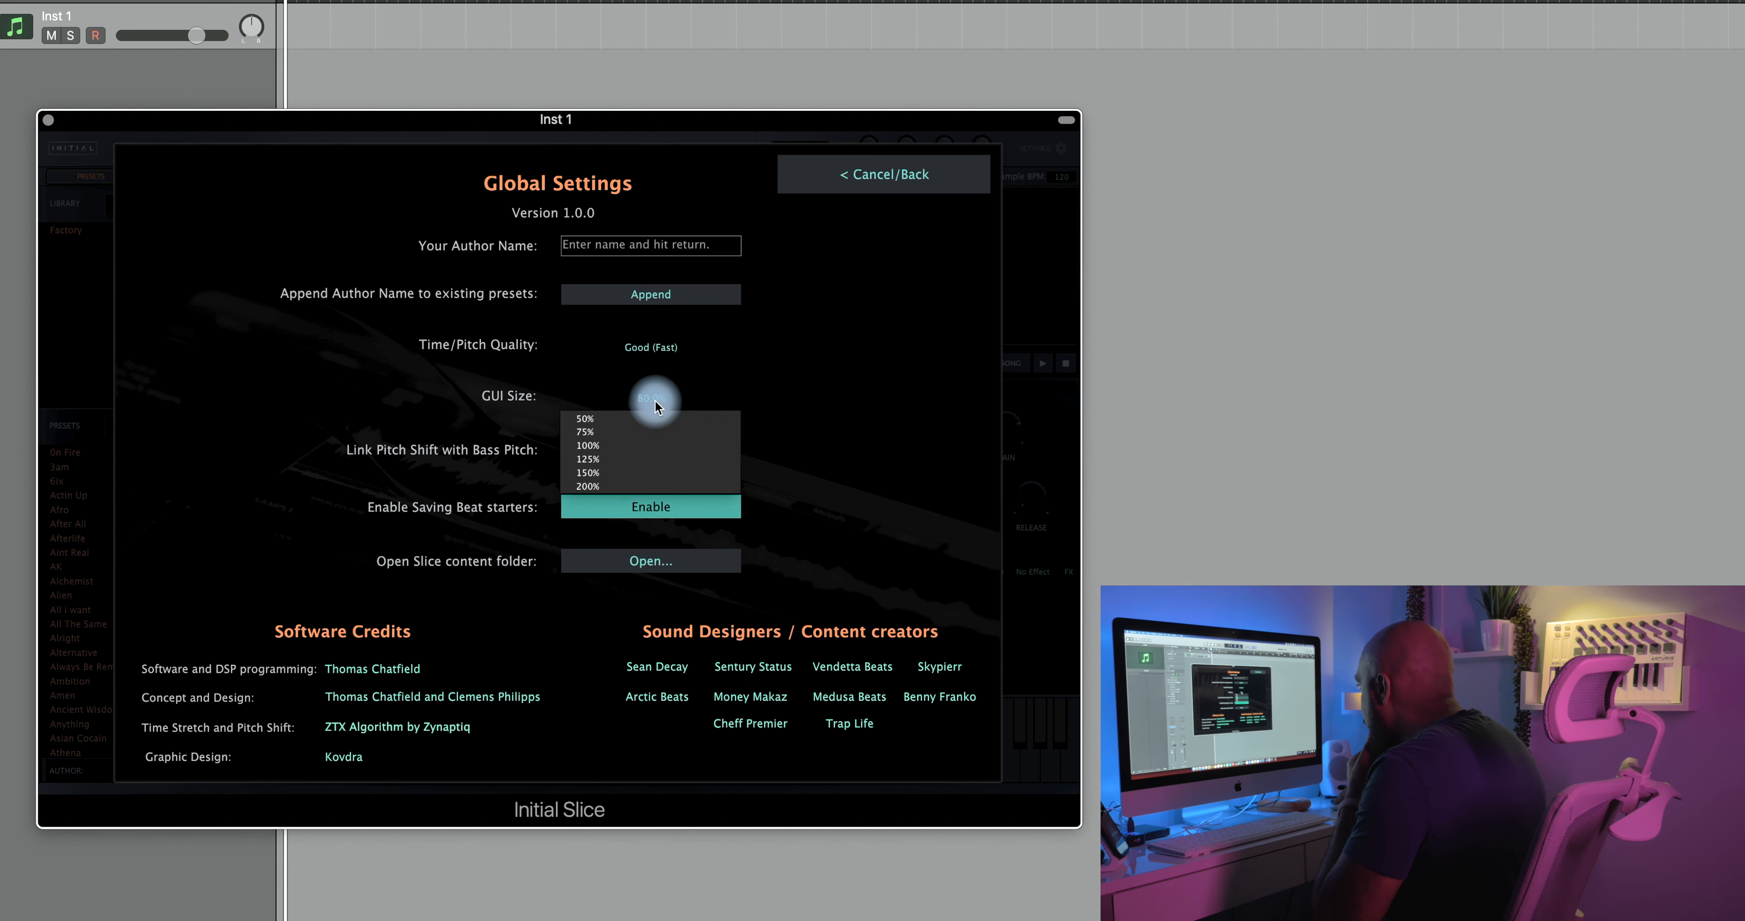
pyautogui.click(594, 448)
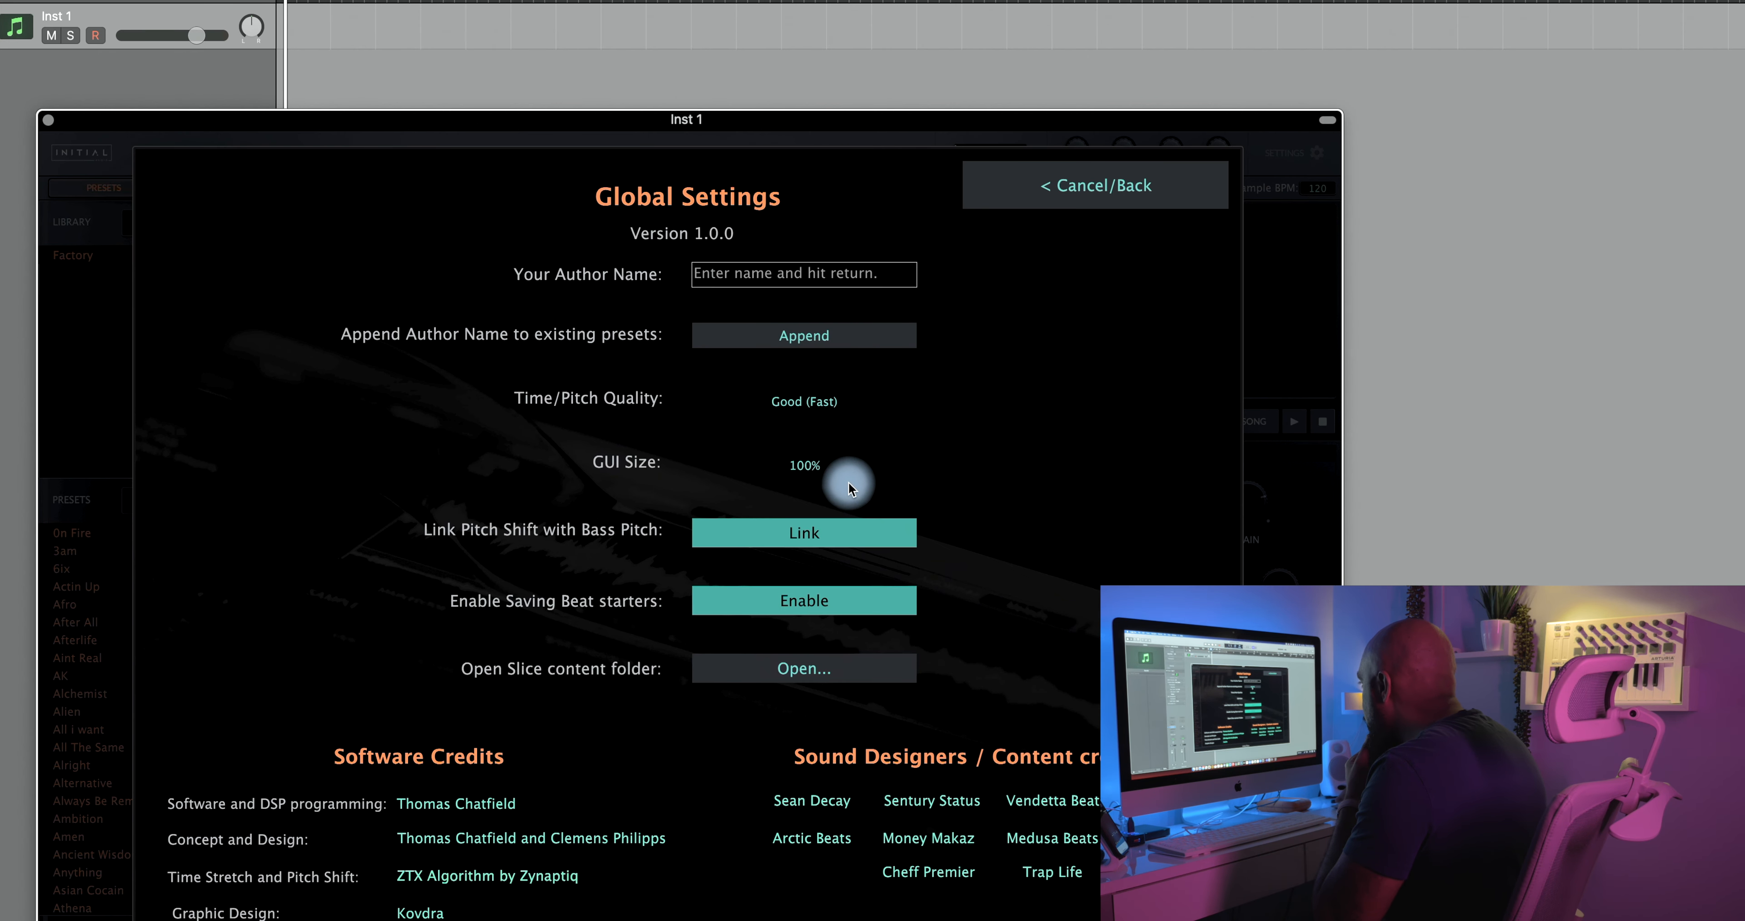
# - Try the plugin's GUI size at 150% and at 75%
pyautogui.click(808, 465)
pyautogui.click(774, 564)
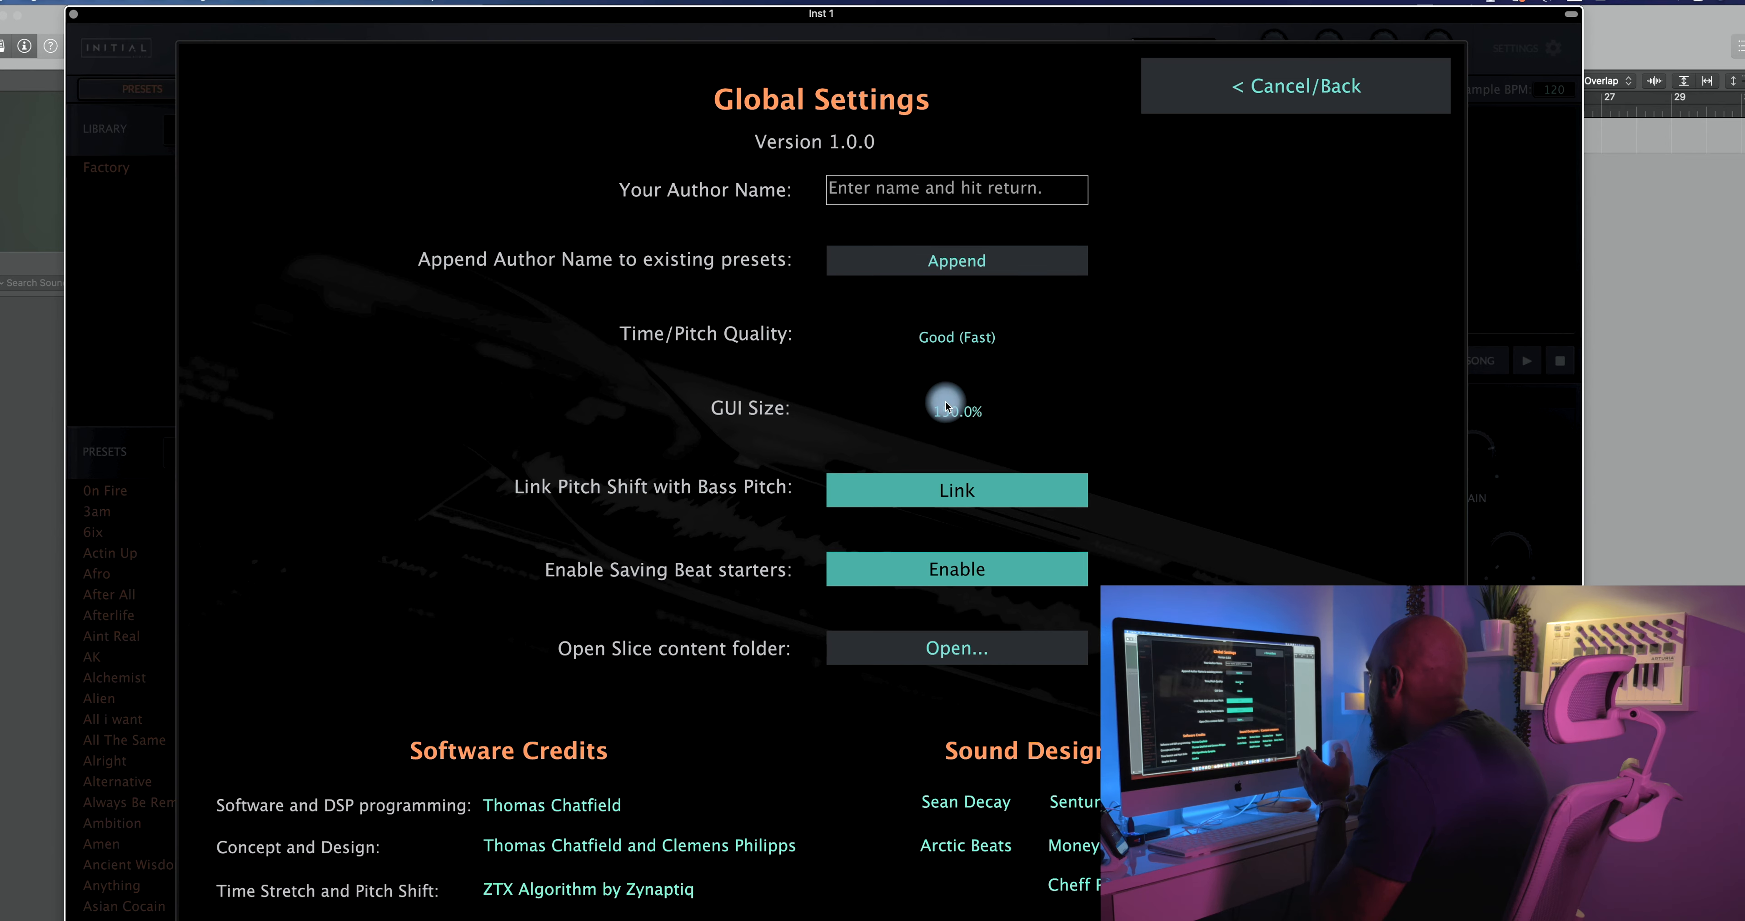
pyautogui.click(949, 413)
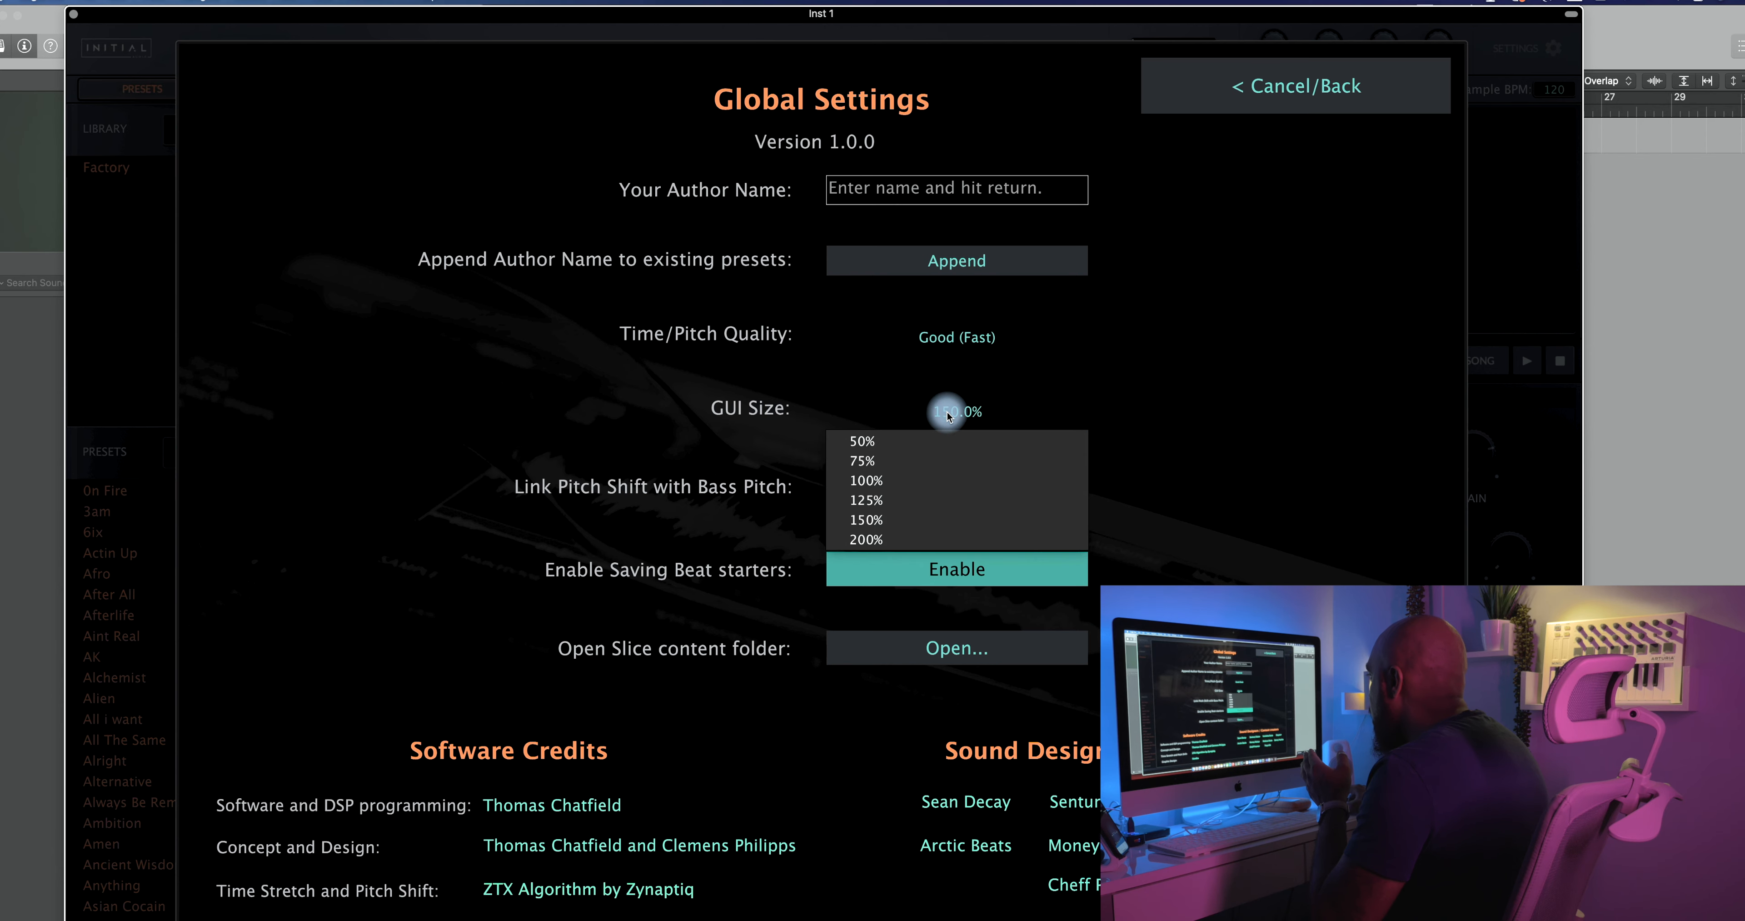
pyautogui.click(904, 466)
# - Set the GUI size back to 100%, close the global settings and reposition the plugin window
pyautogui.click(512, 218)
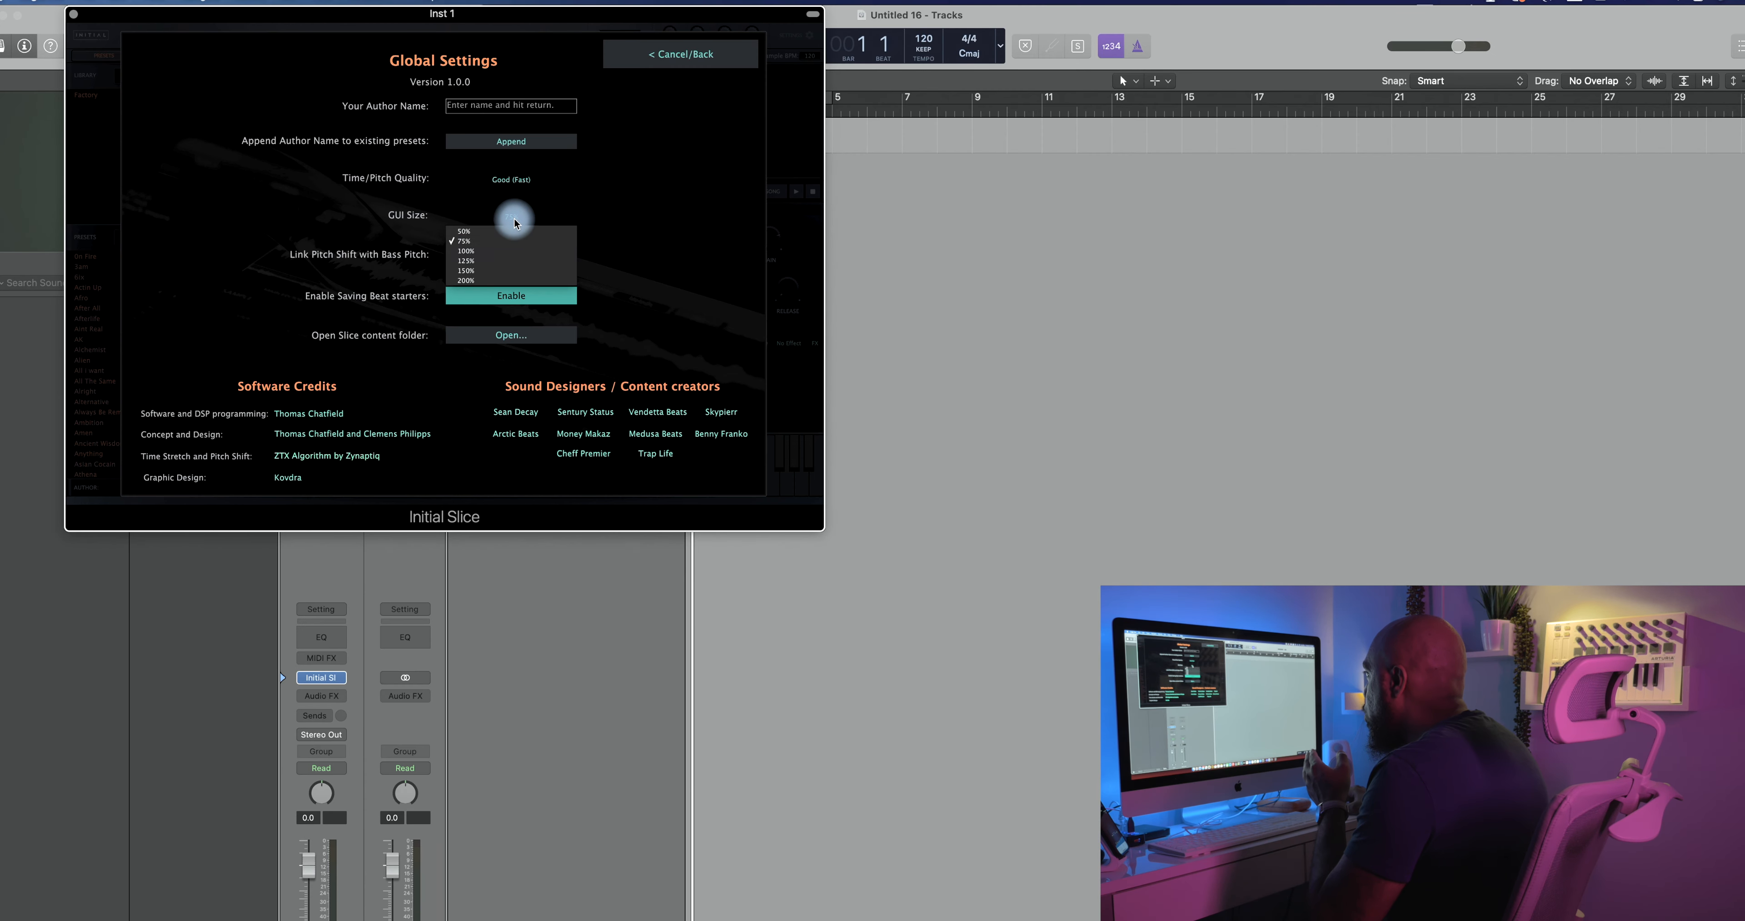
pyautogui.click(505, 251)
pyautogui.click(852, 68)
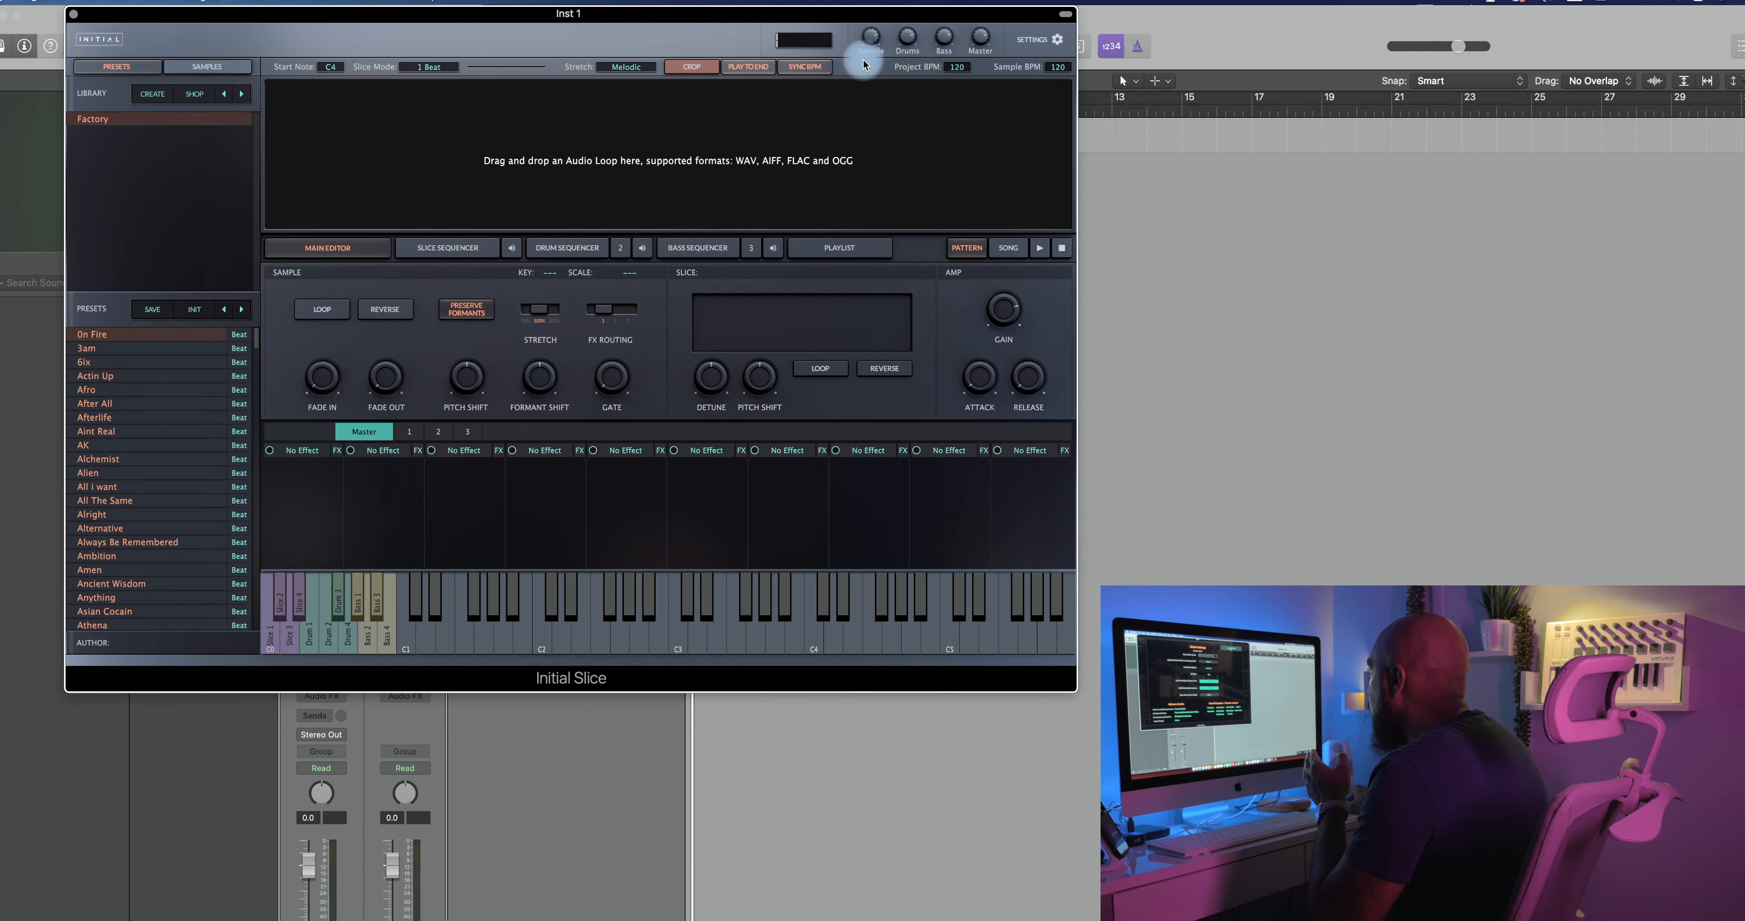
pyautogui.moveTo(811, 19); pyautogui.dragTo(1110, 192)
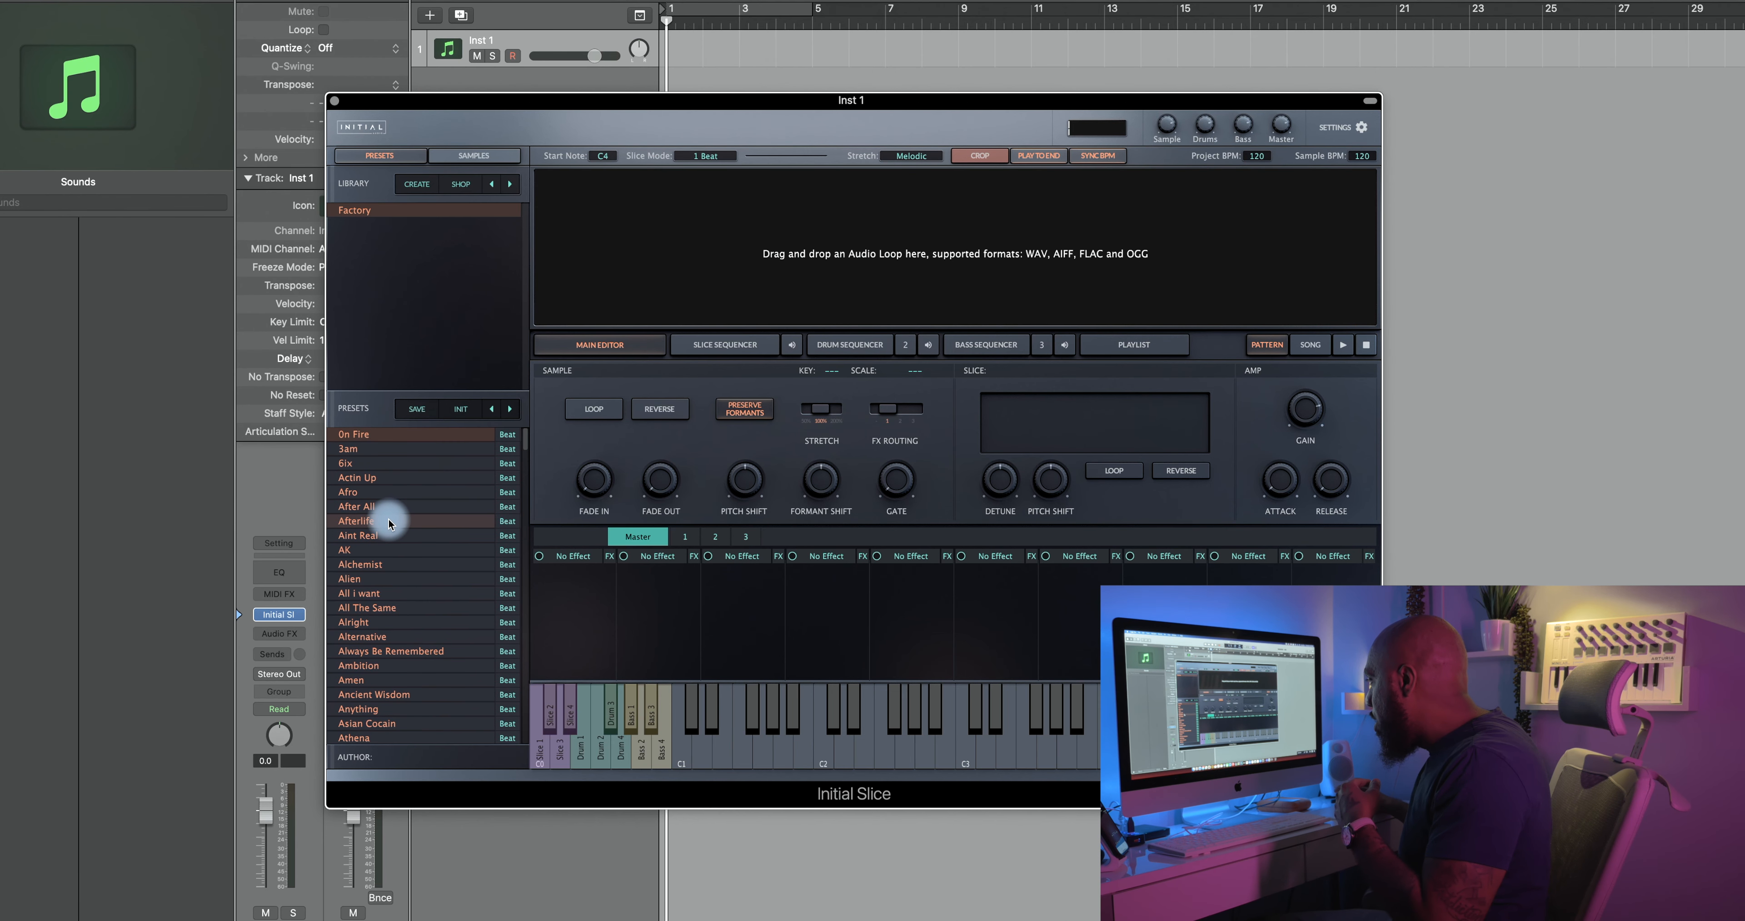
# - Load the Afterlife preset from the Factory bank and play a slice on the on-screen keyboard
pyautogui.click(400, 521)
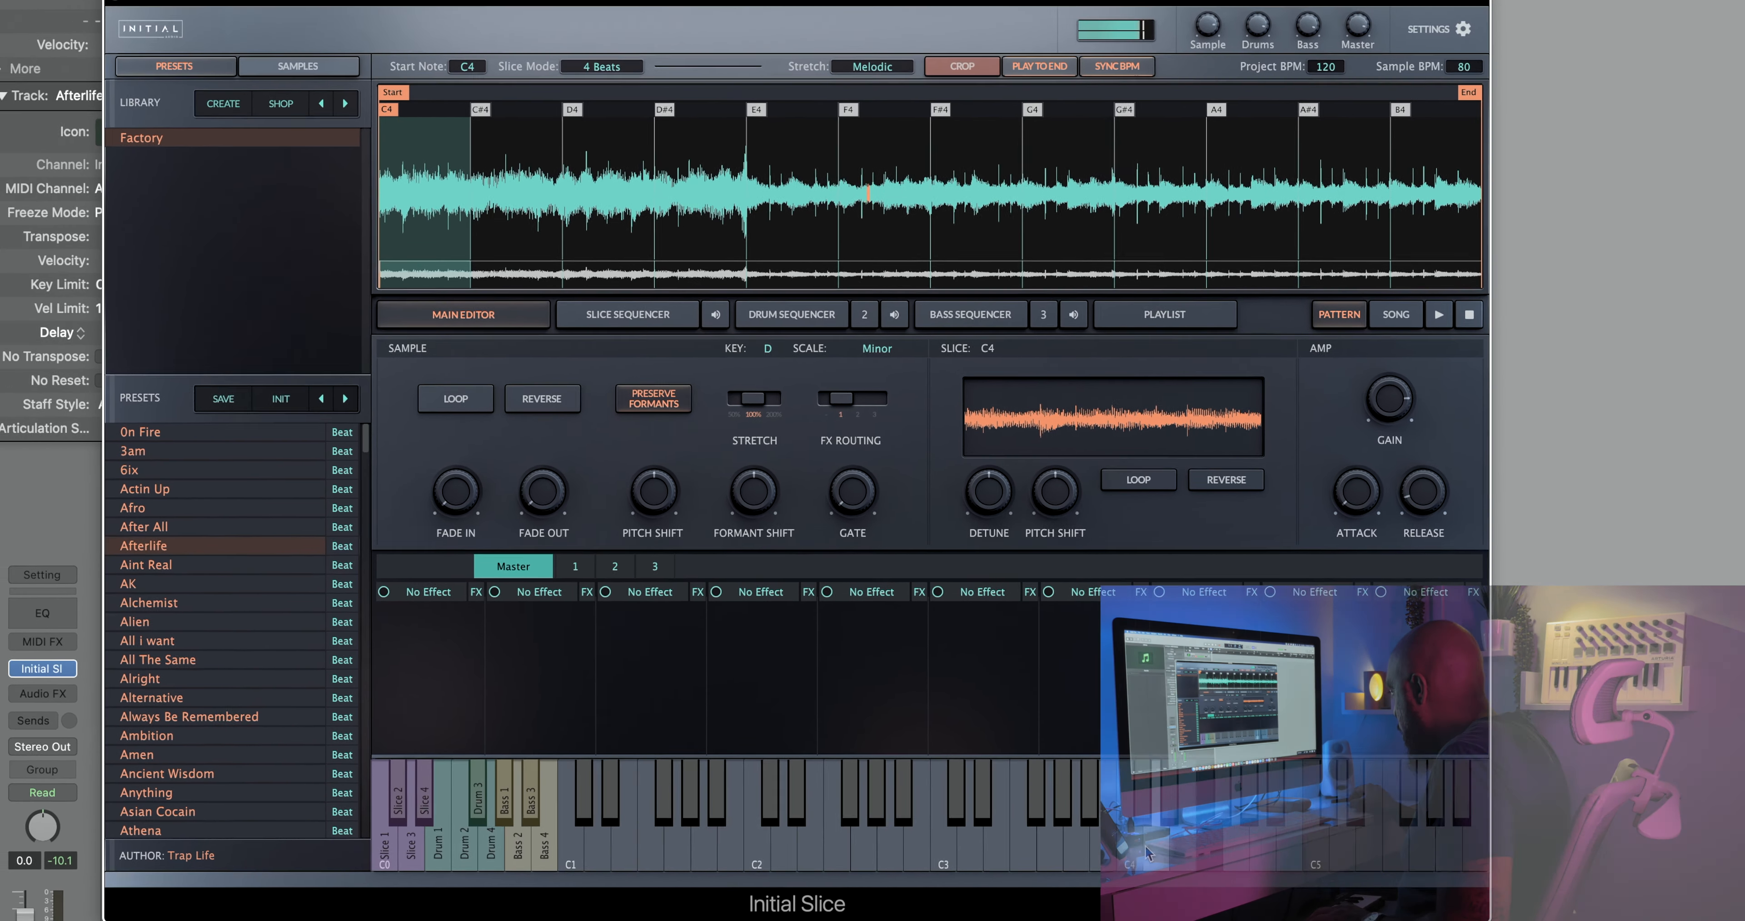
pyautogui.click(1146, 845)
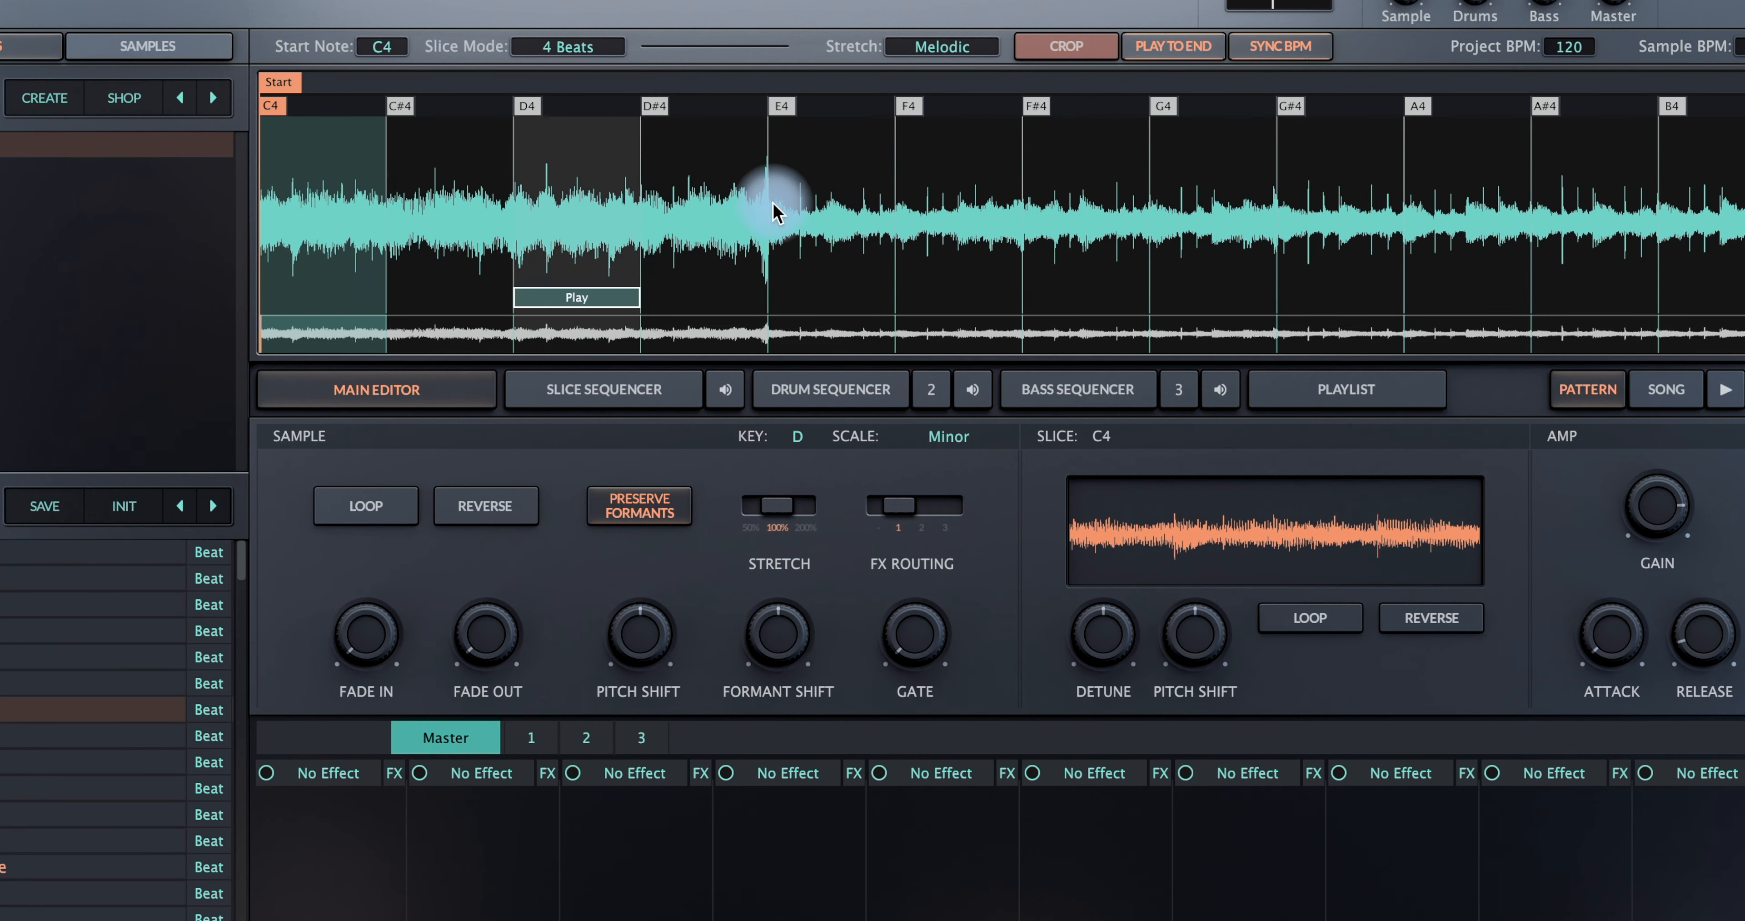
# - Draw a few test notes on several sample rows of pattern 1 in the drum sequencer
pyautogui.click(621, 401)
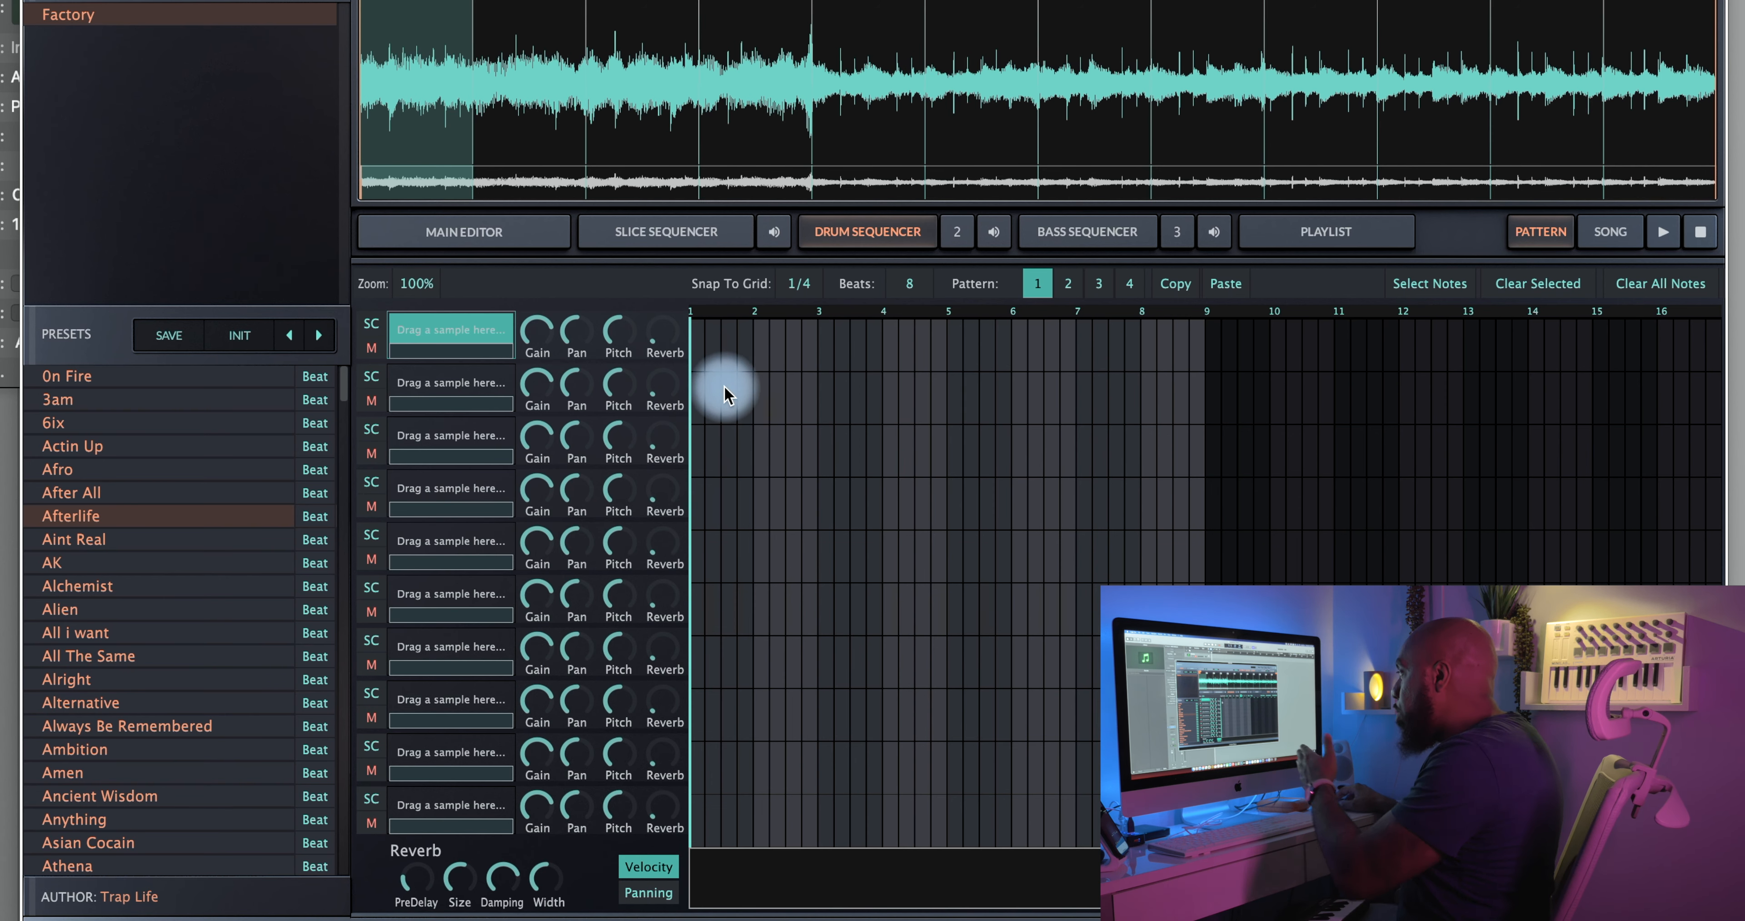
pyautogui.moveTo(717, 383); pyautogui.dragTo(725, 380)
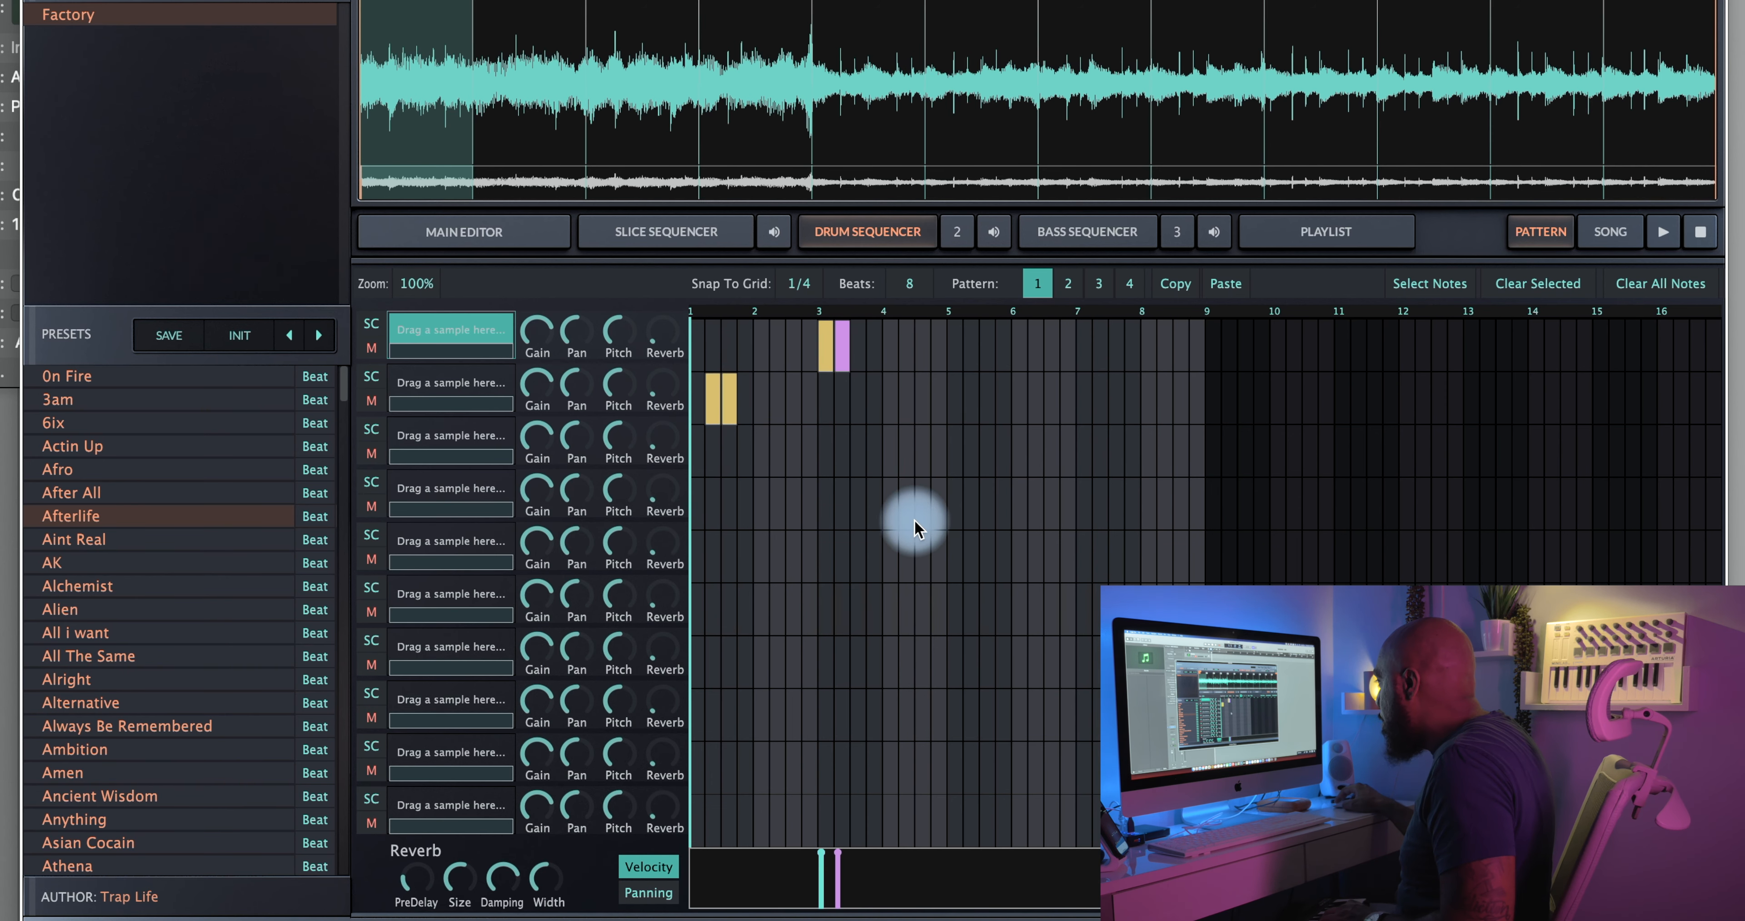
pyautogui.moveTo(858, 516); pyautogui.dragTo(971, 524)
pyautogui.moveTo(970, 605); pyautogui.dragTo(1053, 627)
# - View the bass sequencer and return to the main editor
pyautogui.click(1087, 232)
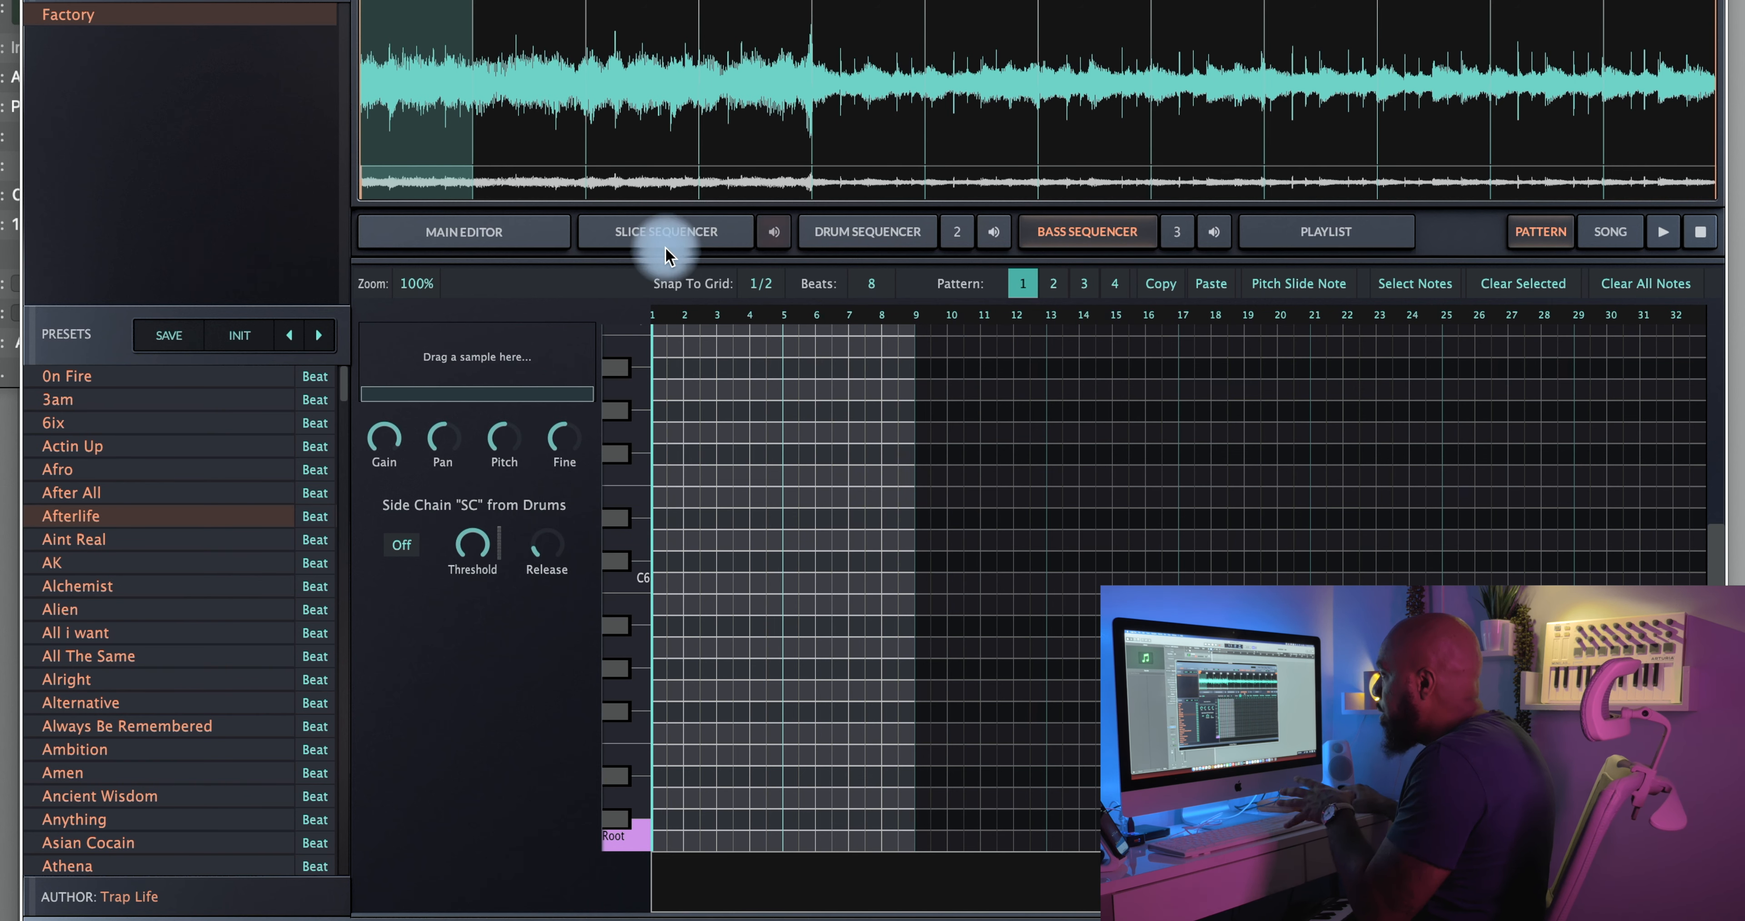
pyautogui.click(488, 250)
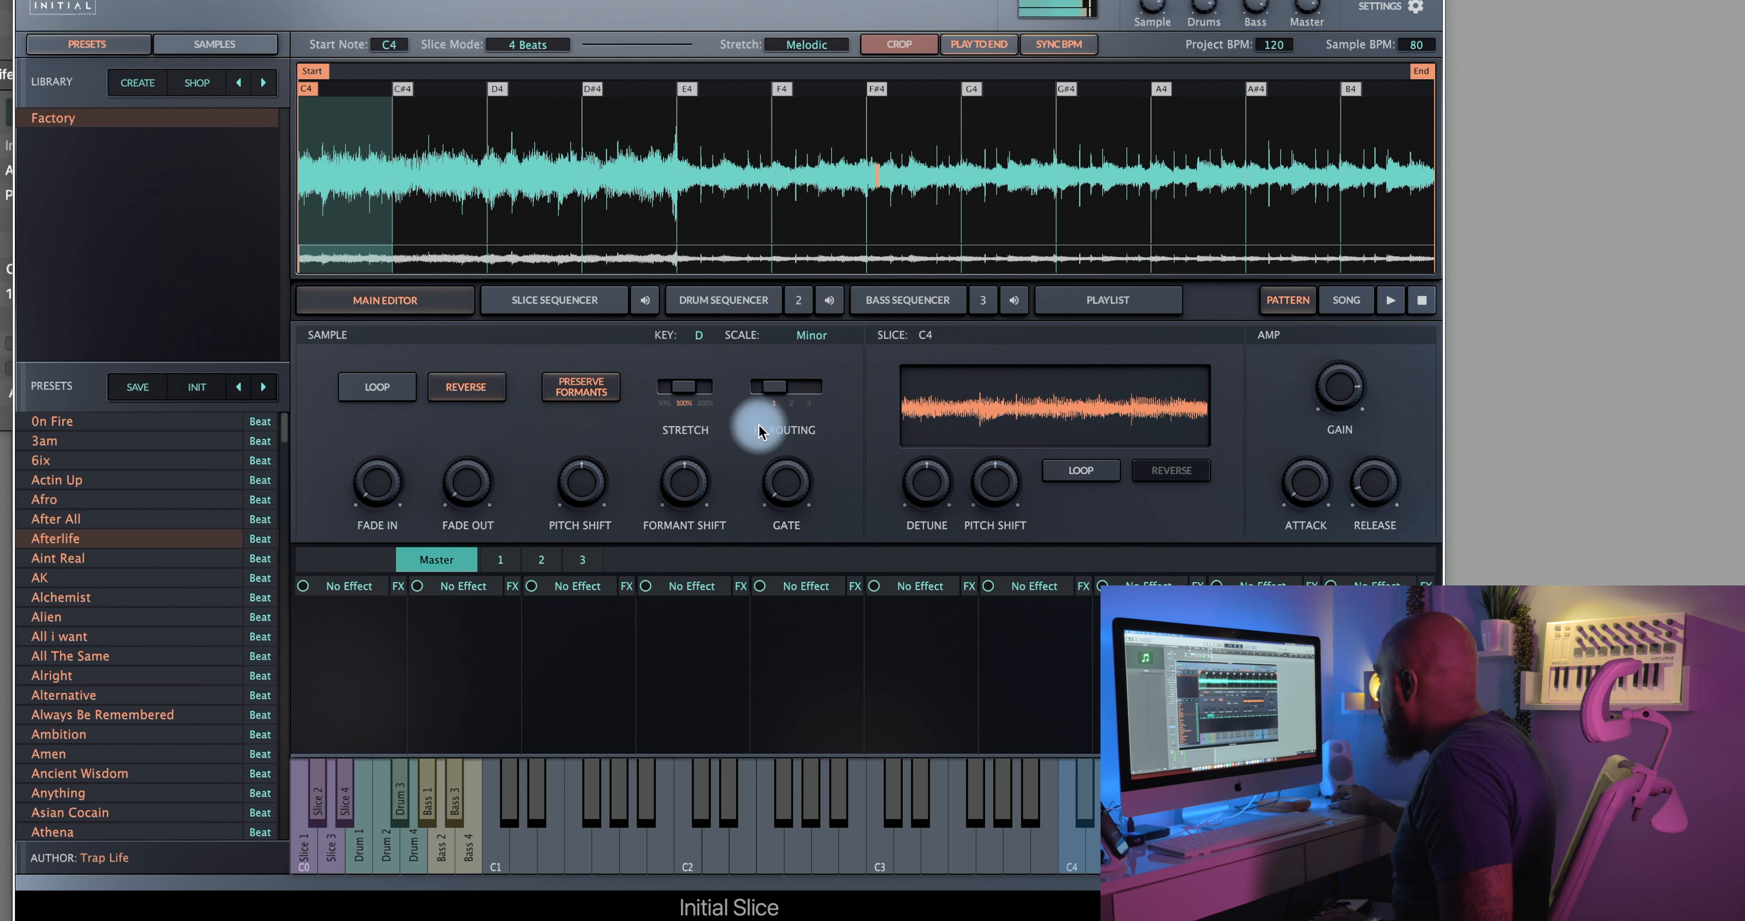
# - Try the sample's Stretch at 200% and 50%, and check the FX Routing switch
pyautogui.click(701, 388)
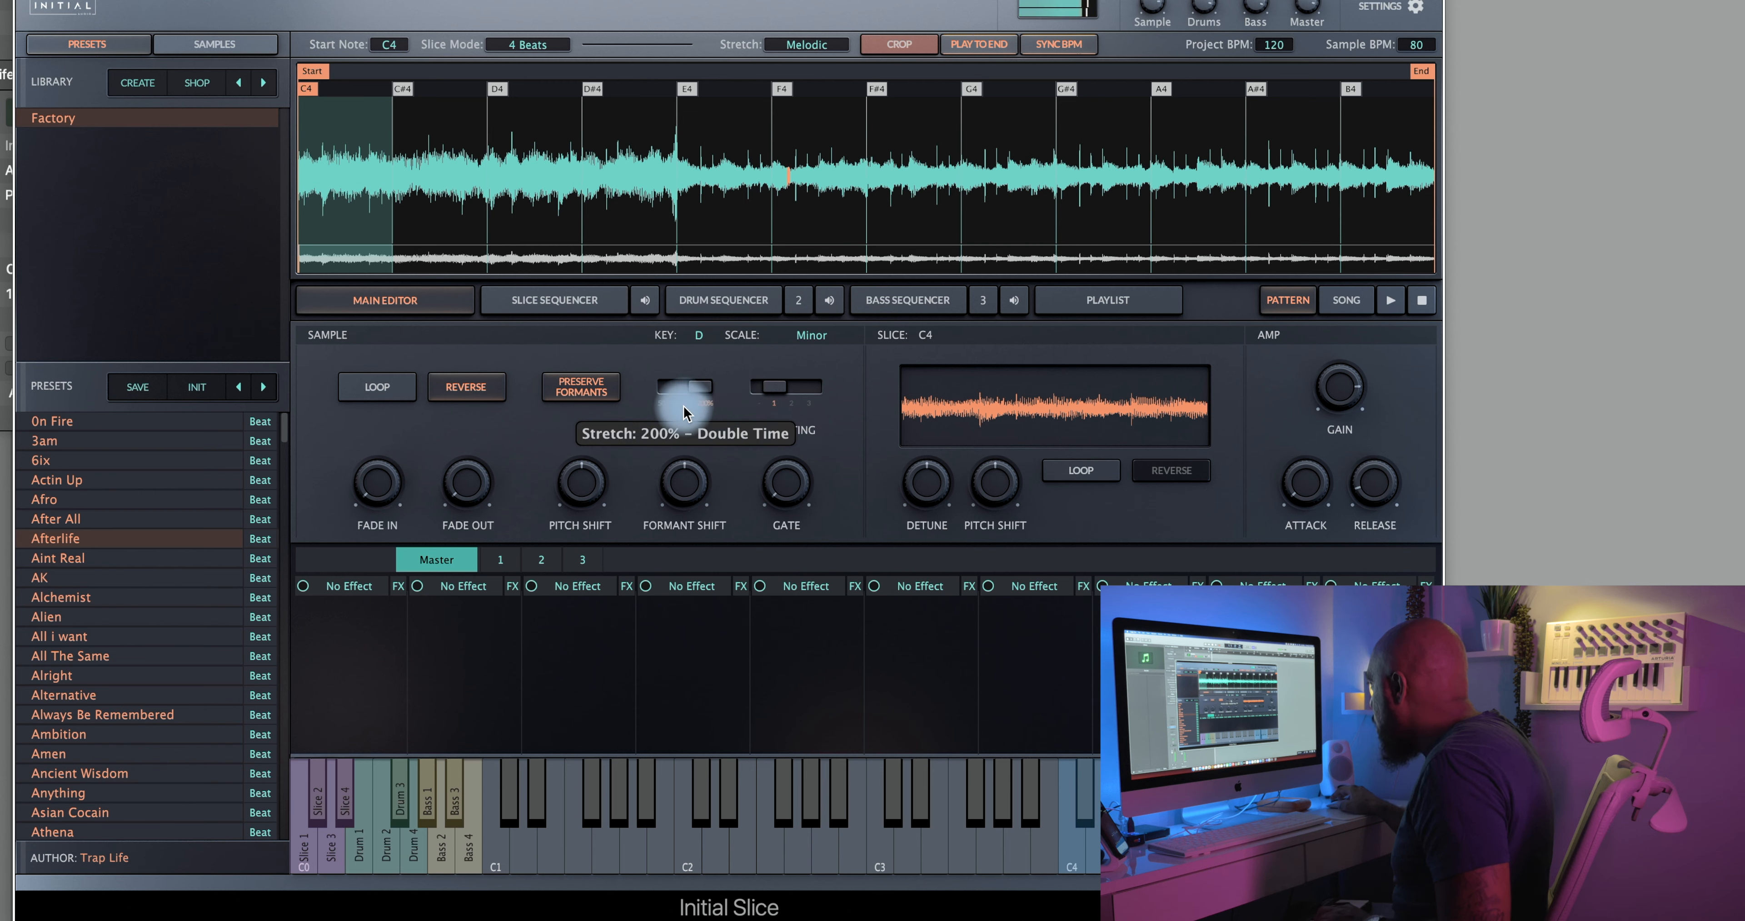
pyautogui.click(736, 392)
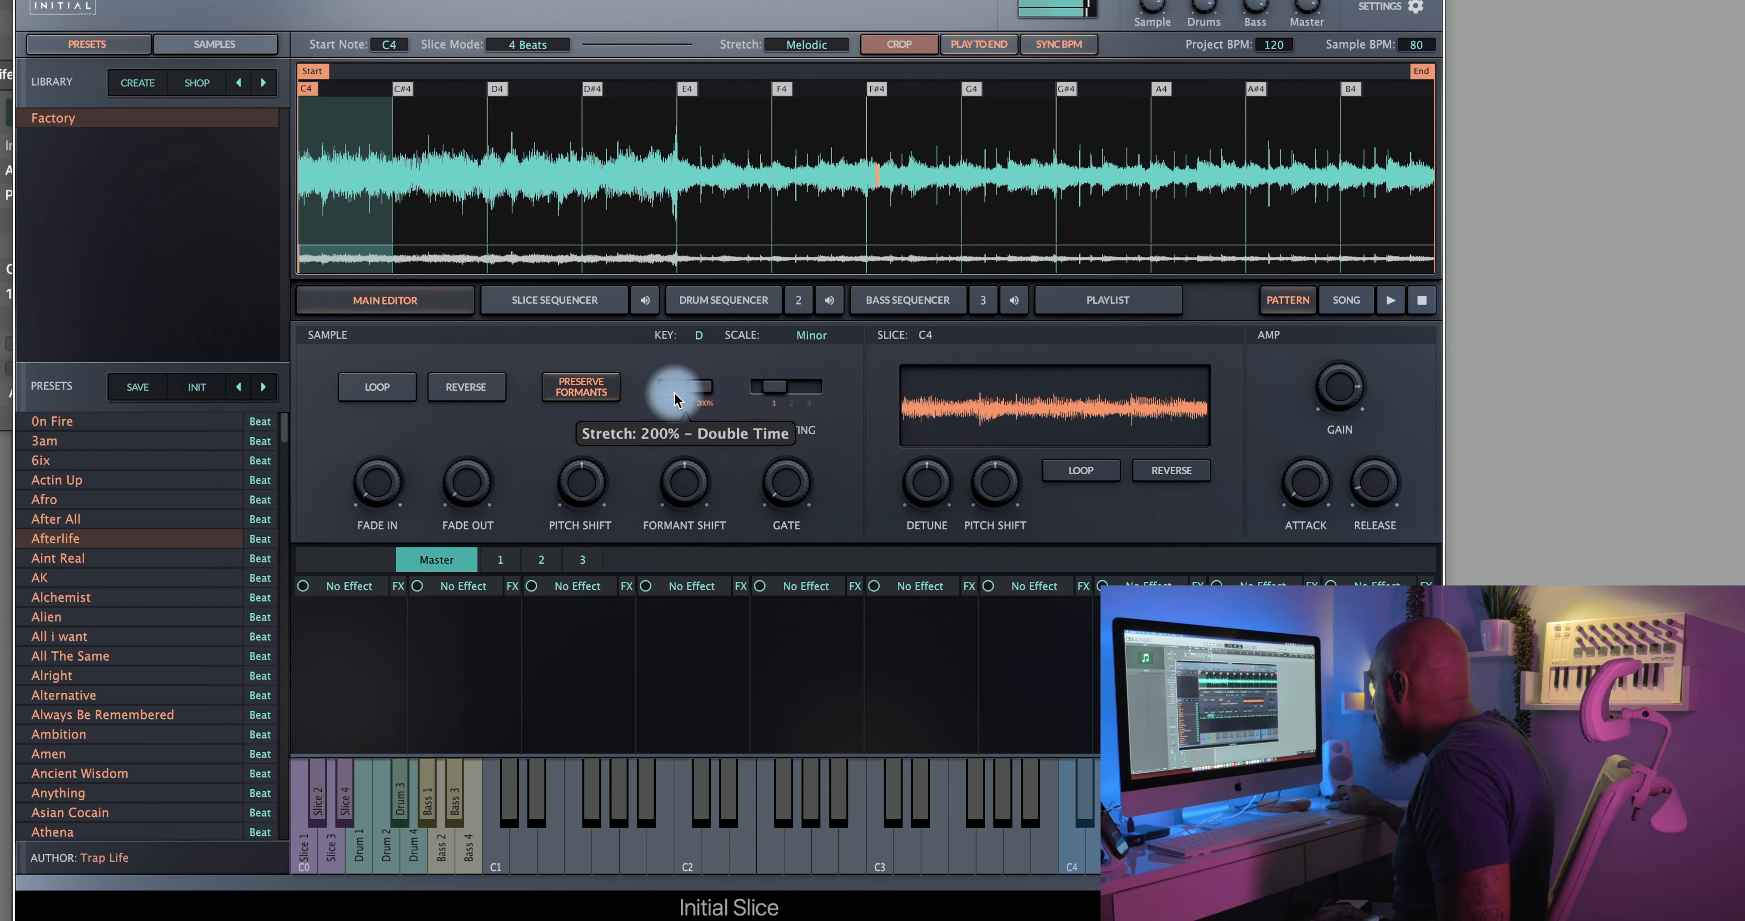
pyautogui.click(756, 401)
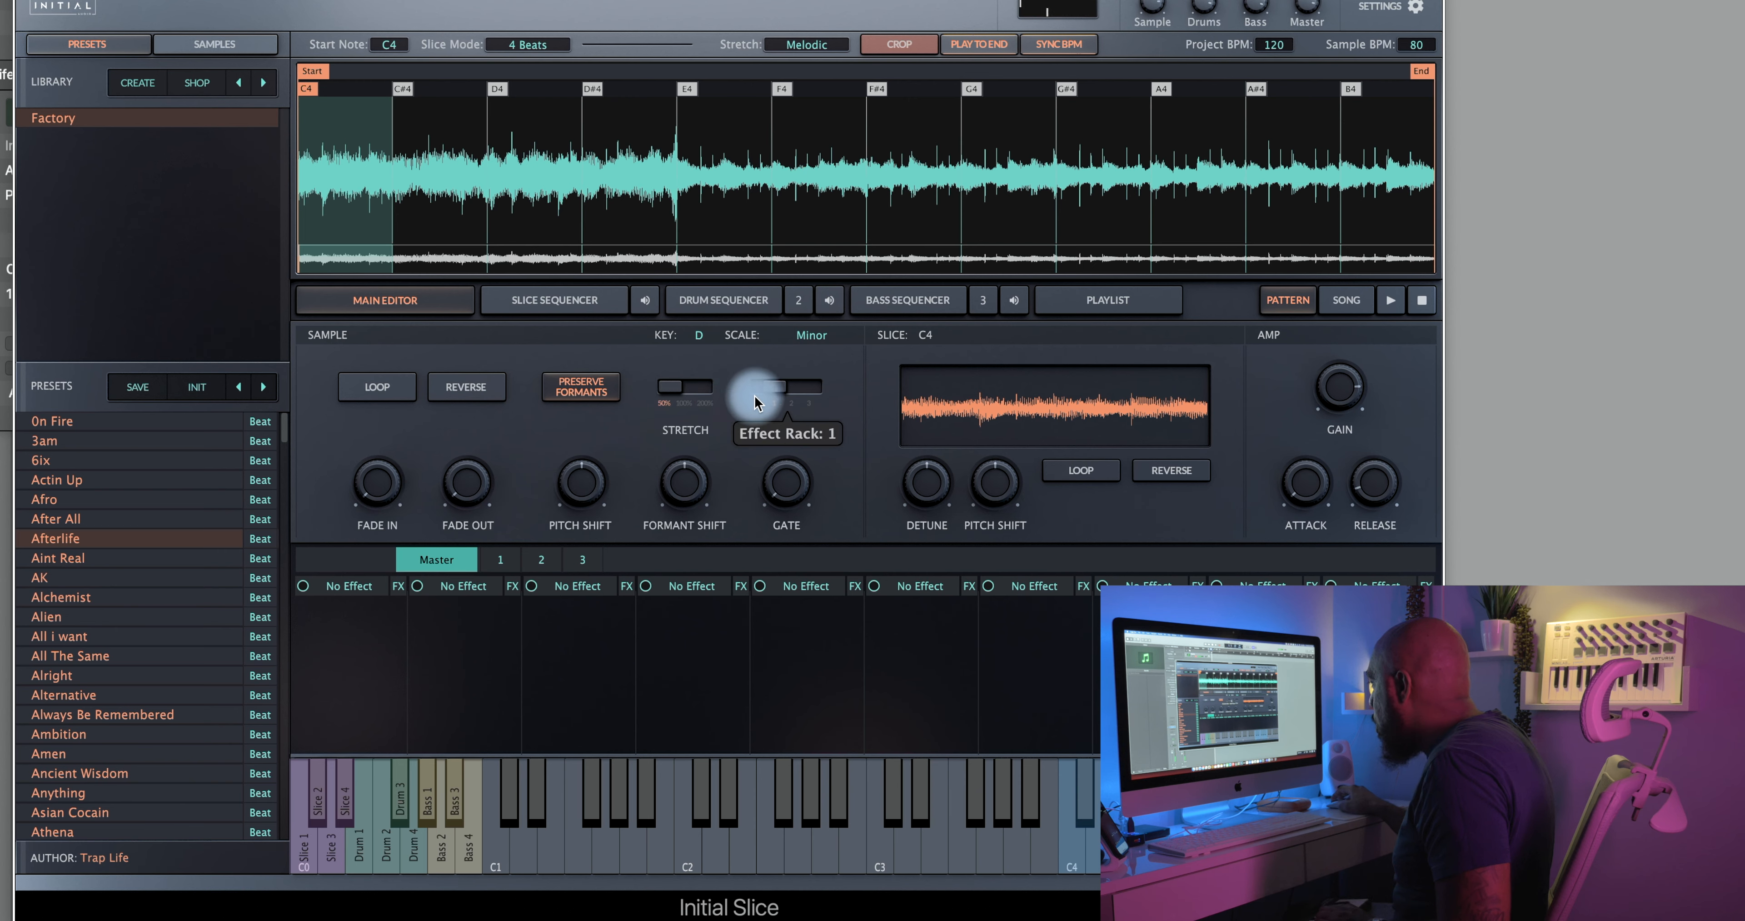
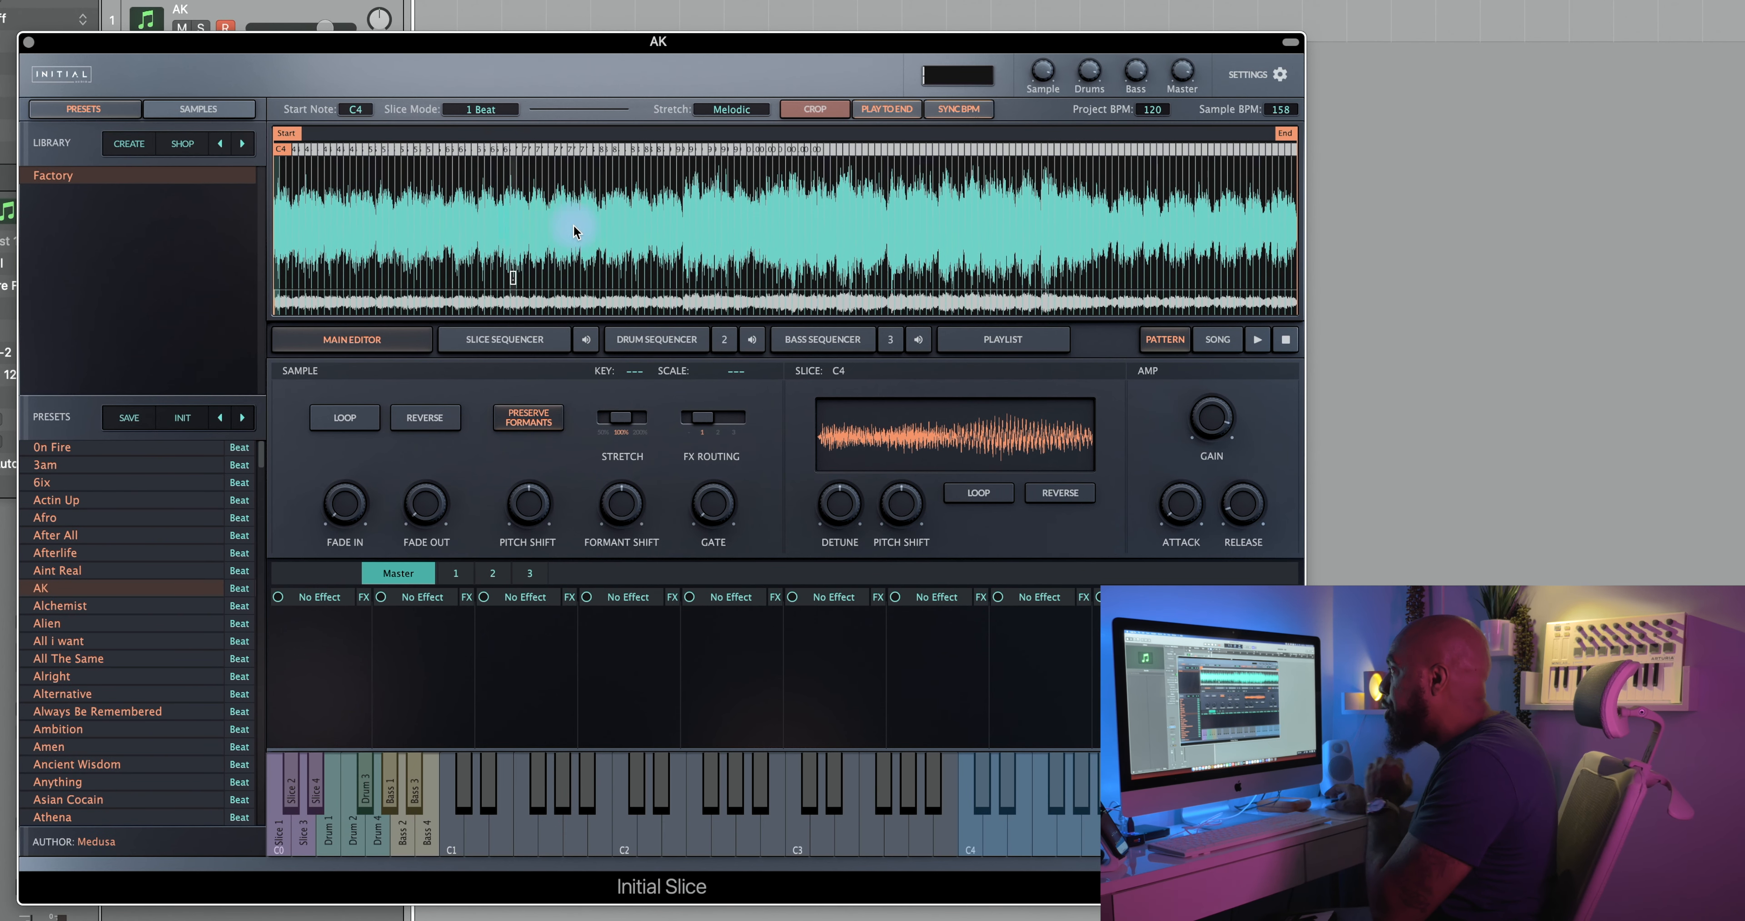
# - Import the Roze Gold Bundle folder from the desktop into the preset library
pyautogui.press('space')
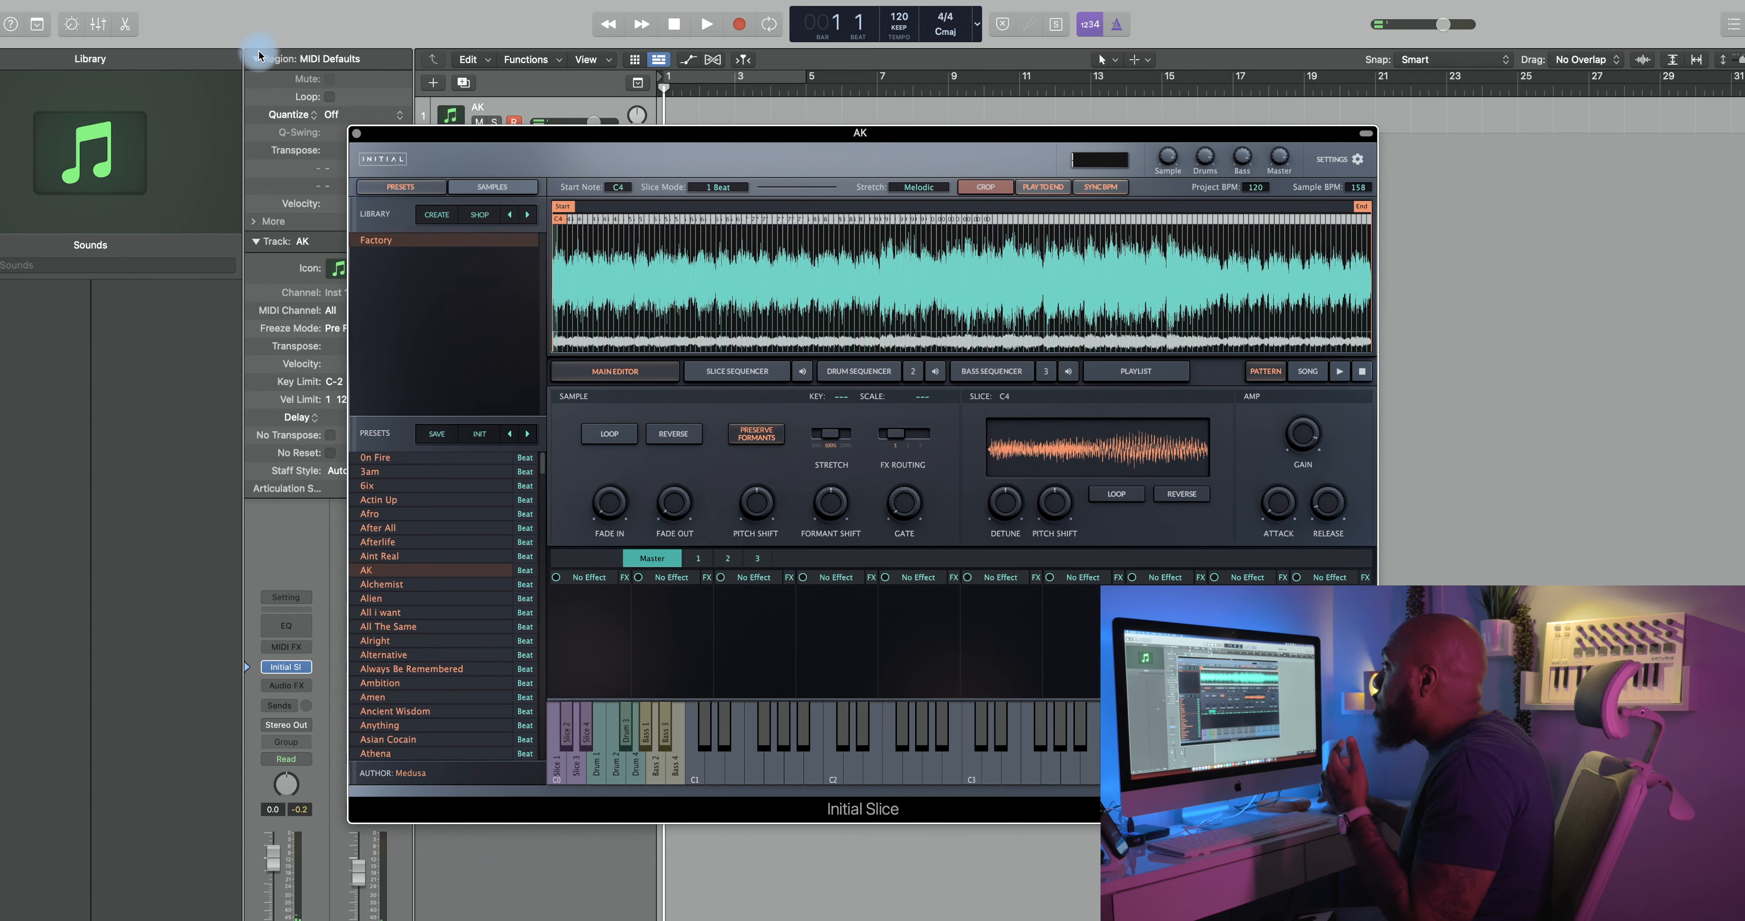
pyautogui.moveTo(633, 5); pyautogui.dragTo(1244, 0)
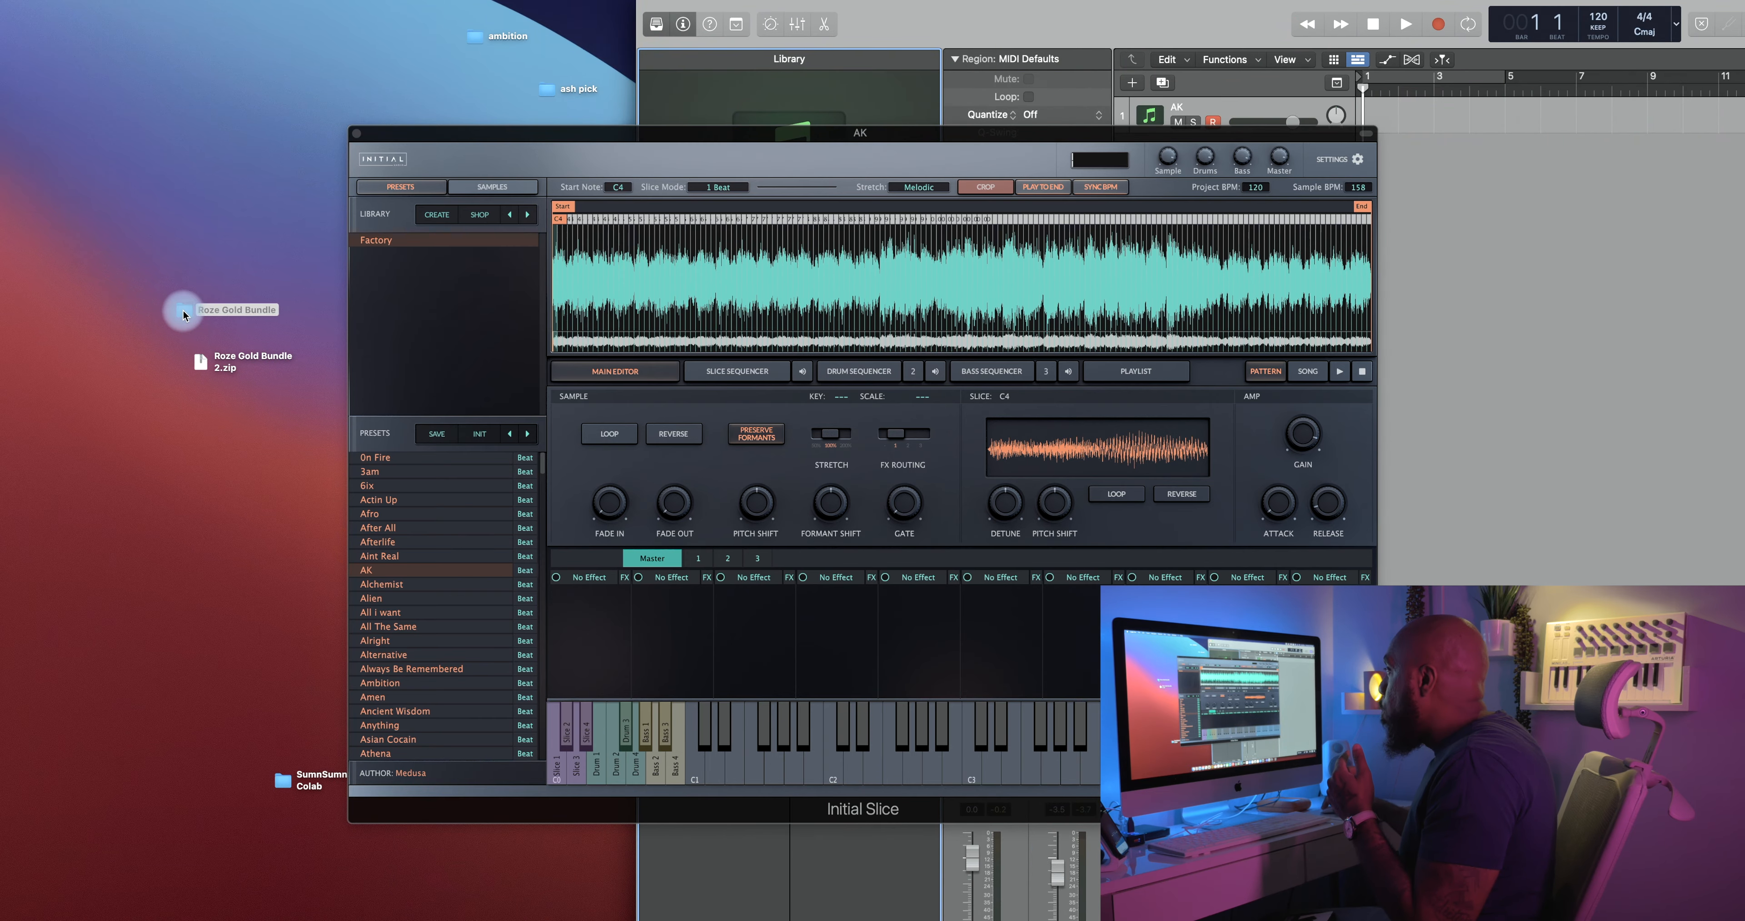
pyautogui.moveTo(183, 315); pyautogui.dragTo(419, 315)
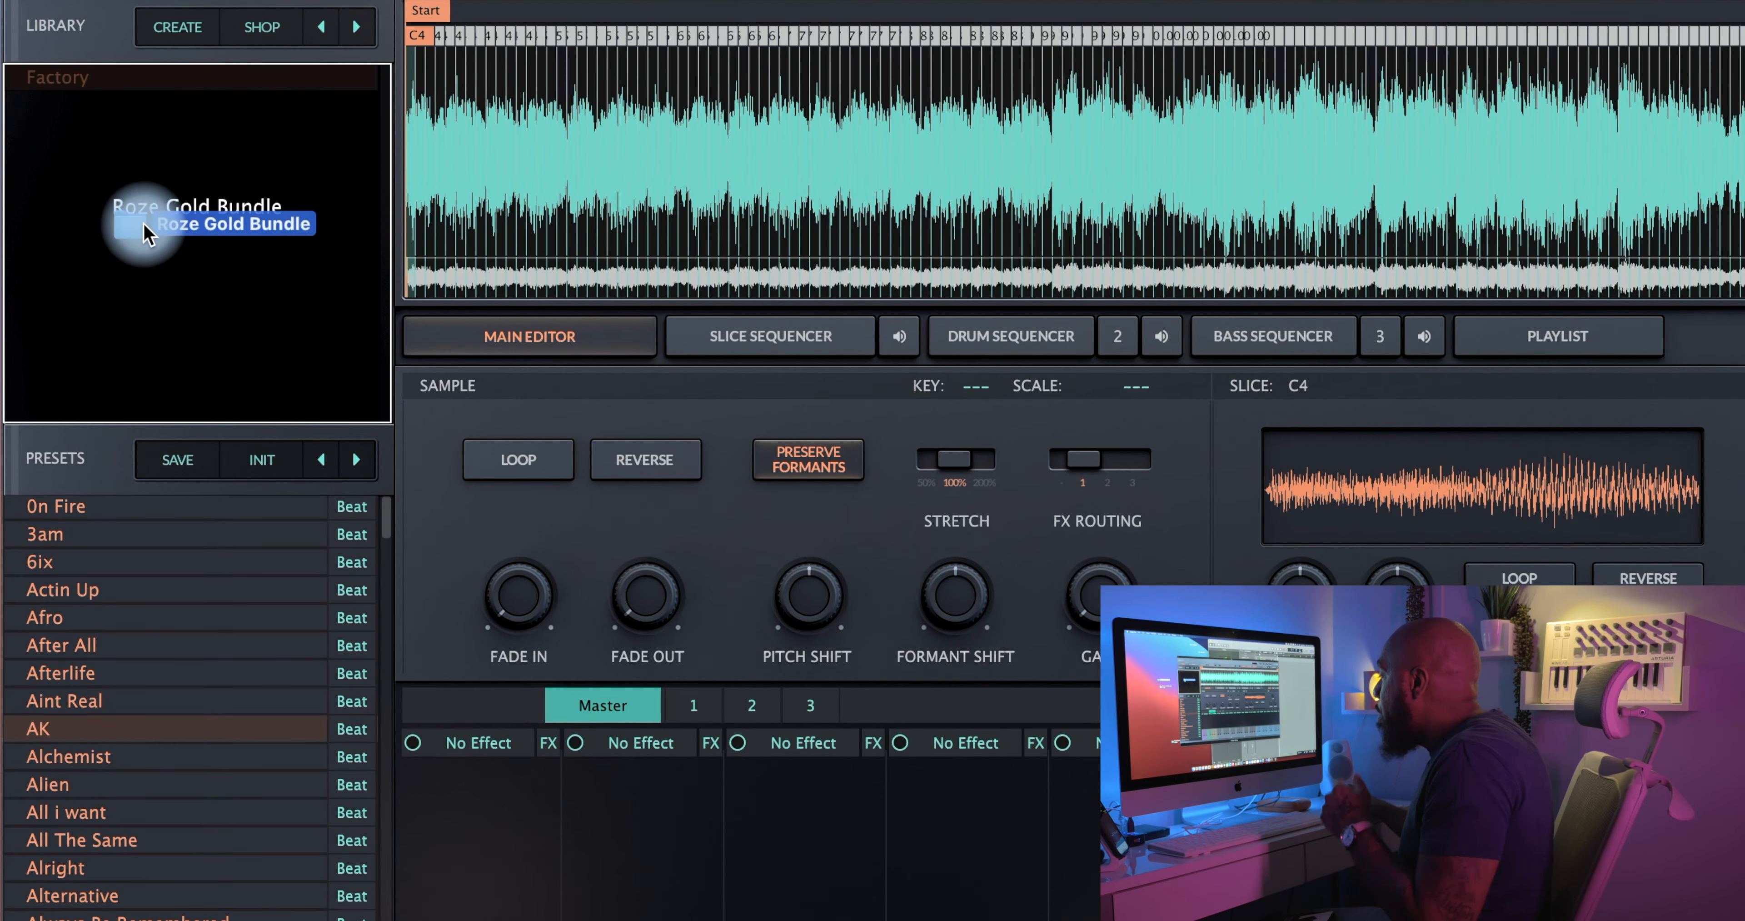
pyautogui.moveTo(145, 233); pyautogui.dragTo(147, 222)
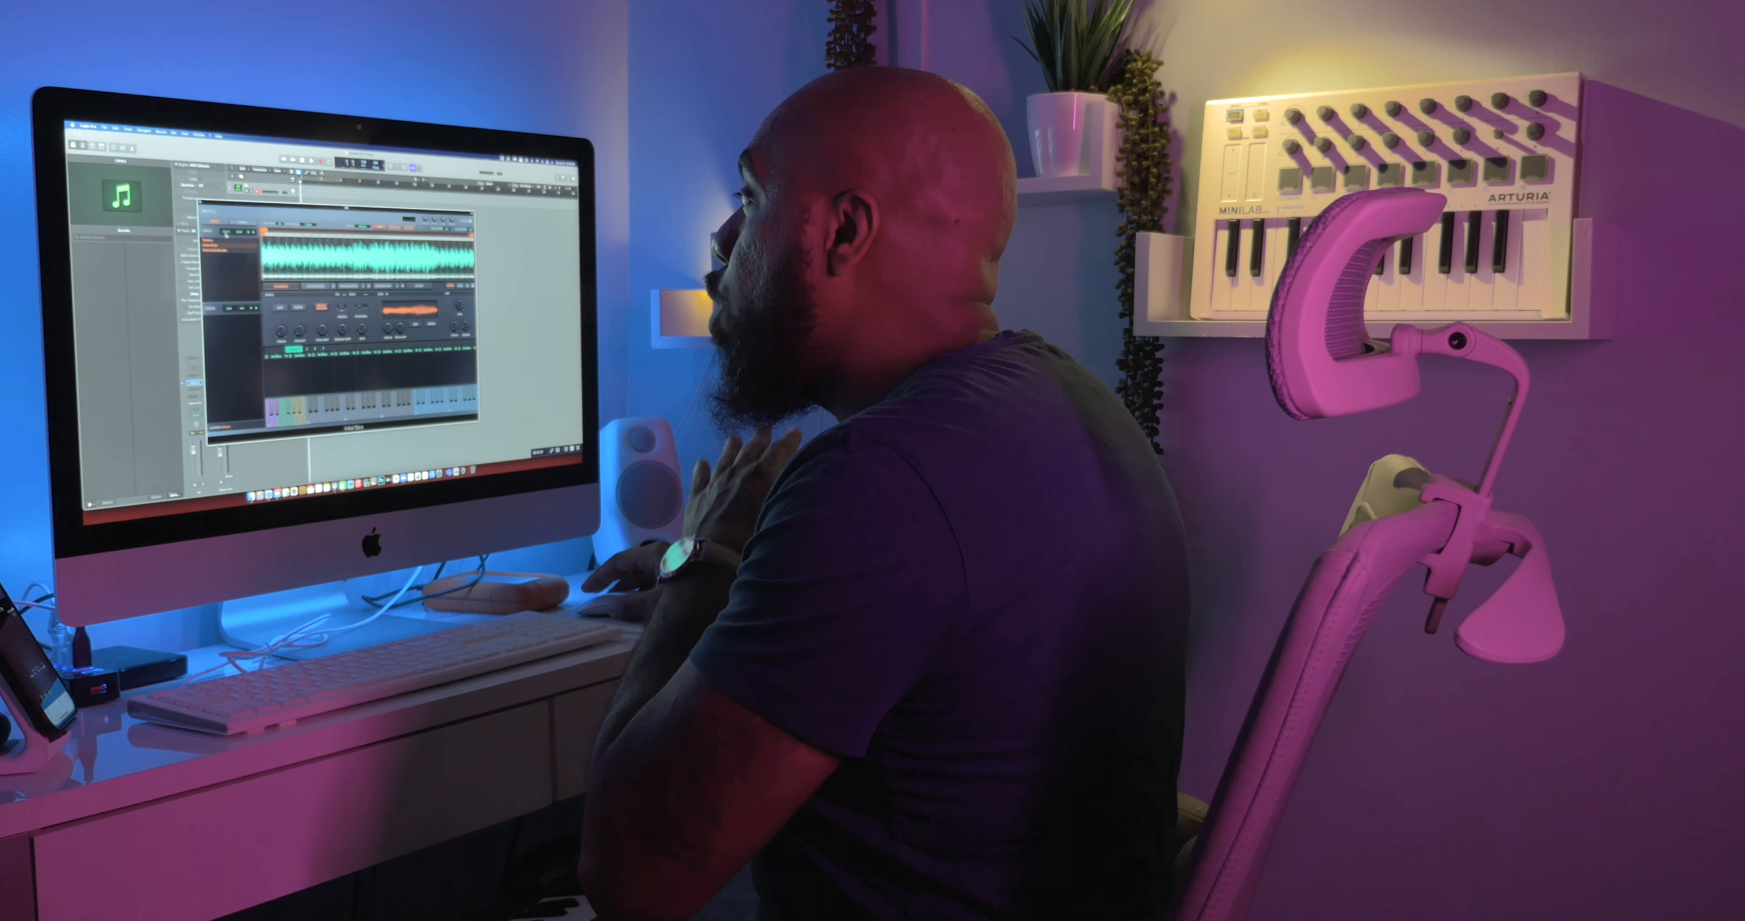
# - Create a new bank named "ars fire" with the author's name filled in
pyautogui.click(227, 233)
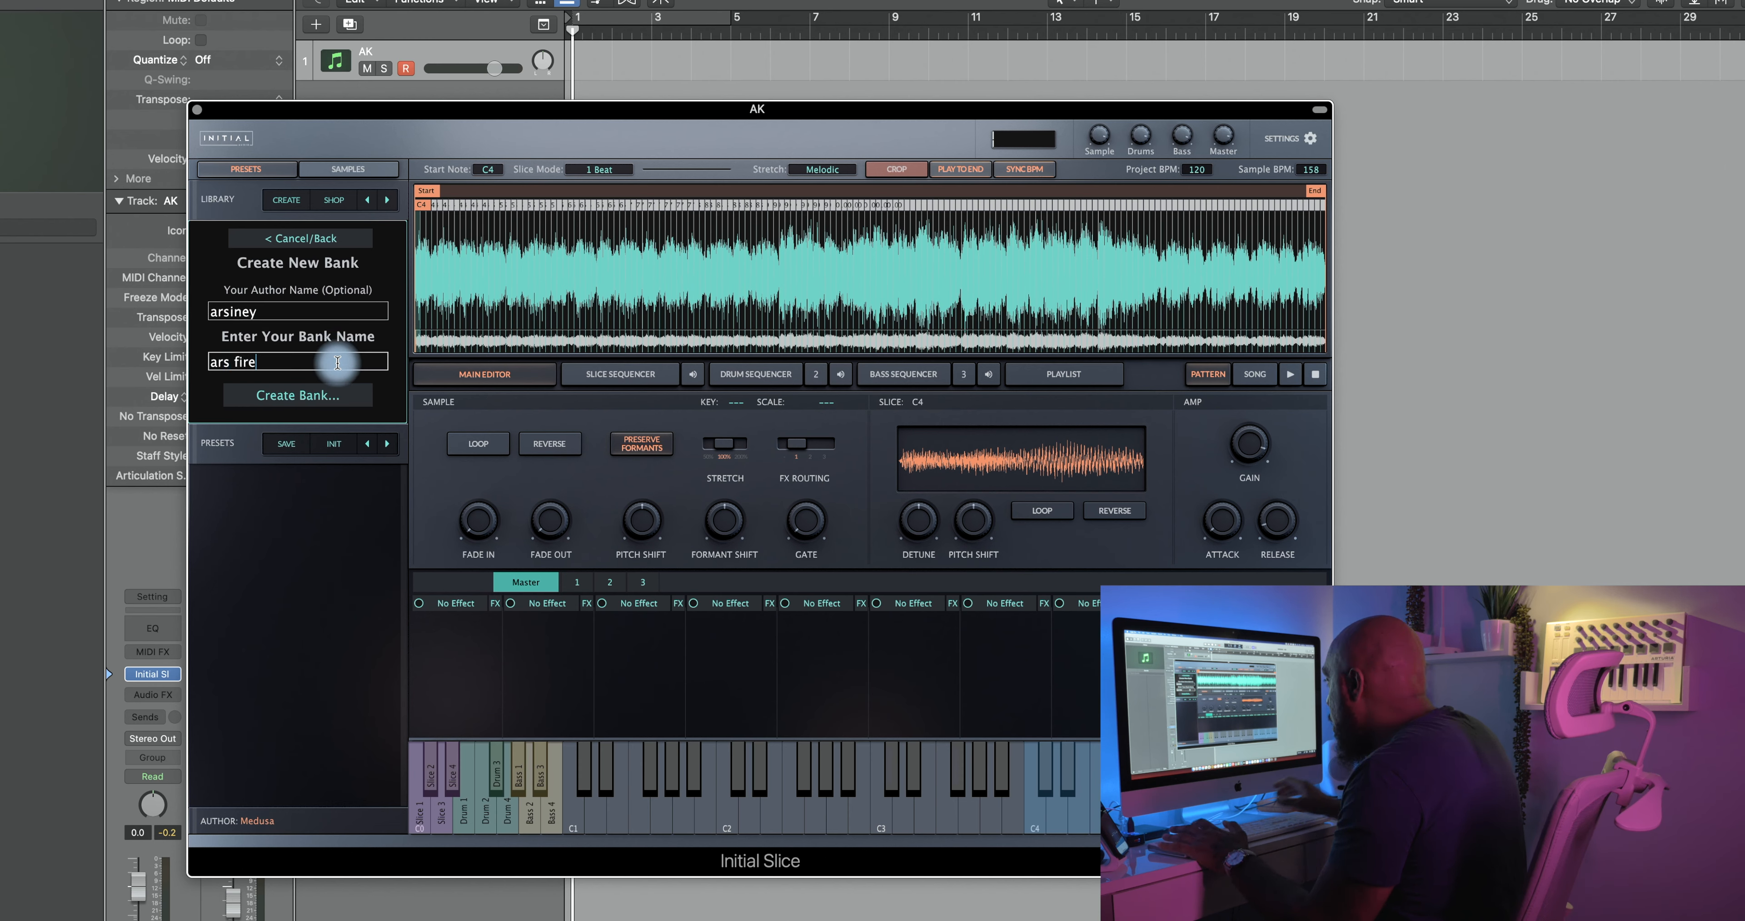
pyautogui.click(326, 402)
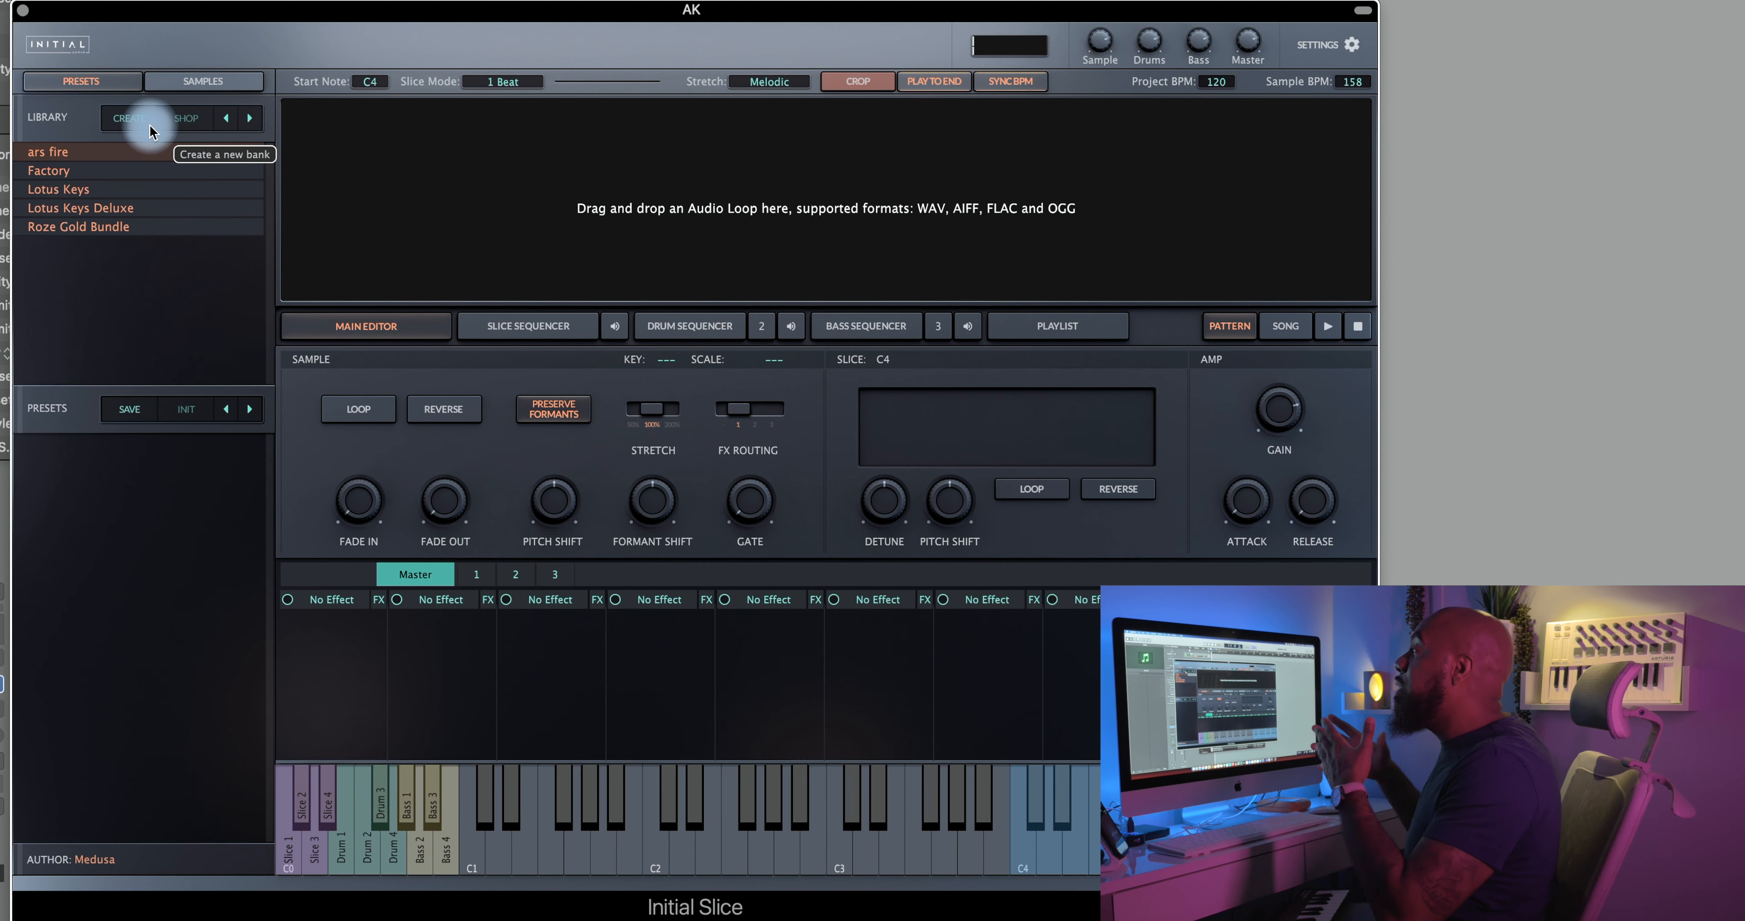
# - View the Factory sample folders and look inside the 808 folder
pyautogui.click(206, 83)
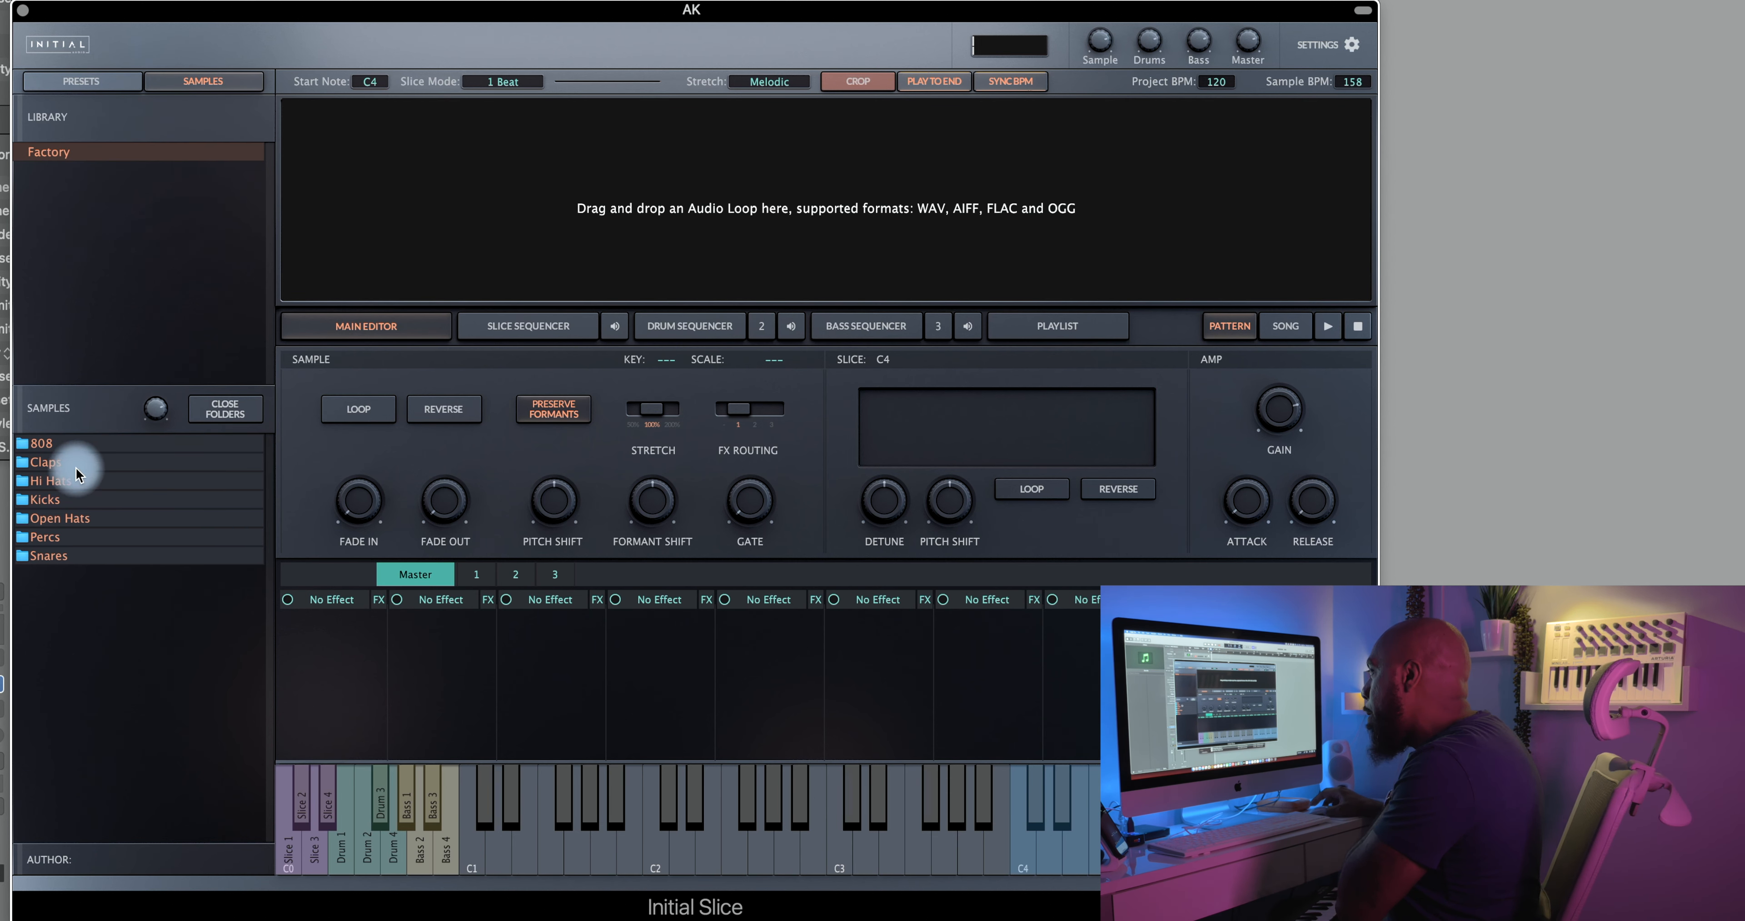
pyautogui.click(78, 445)
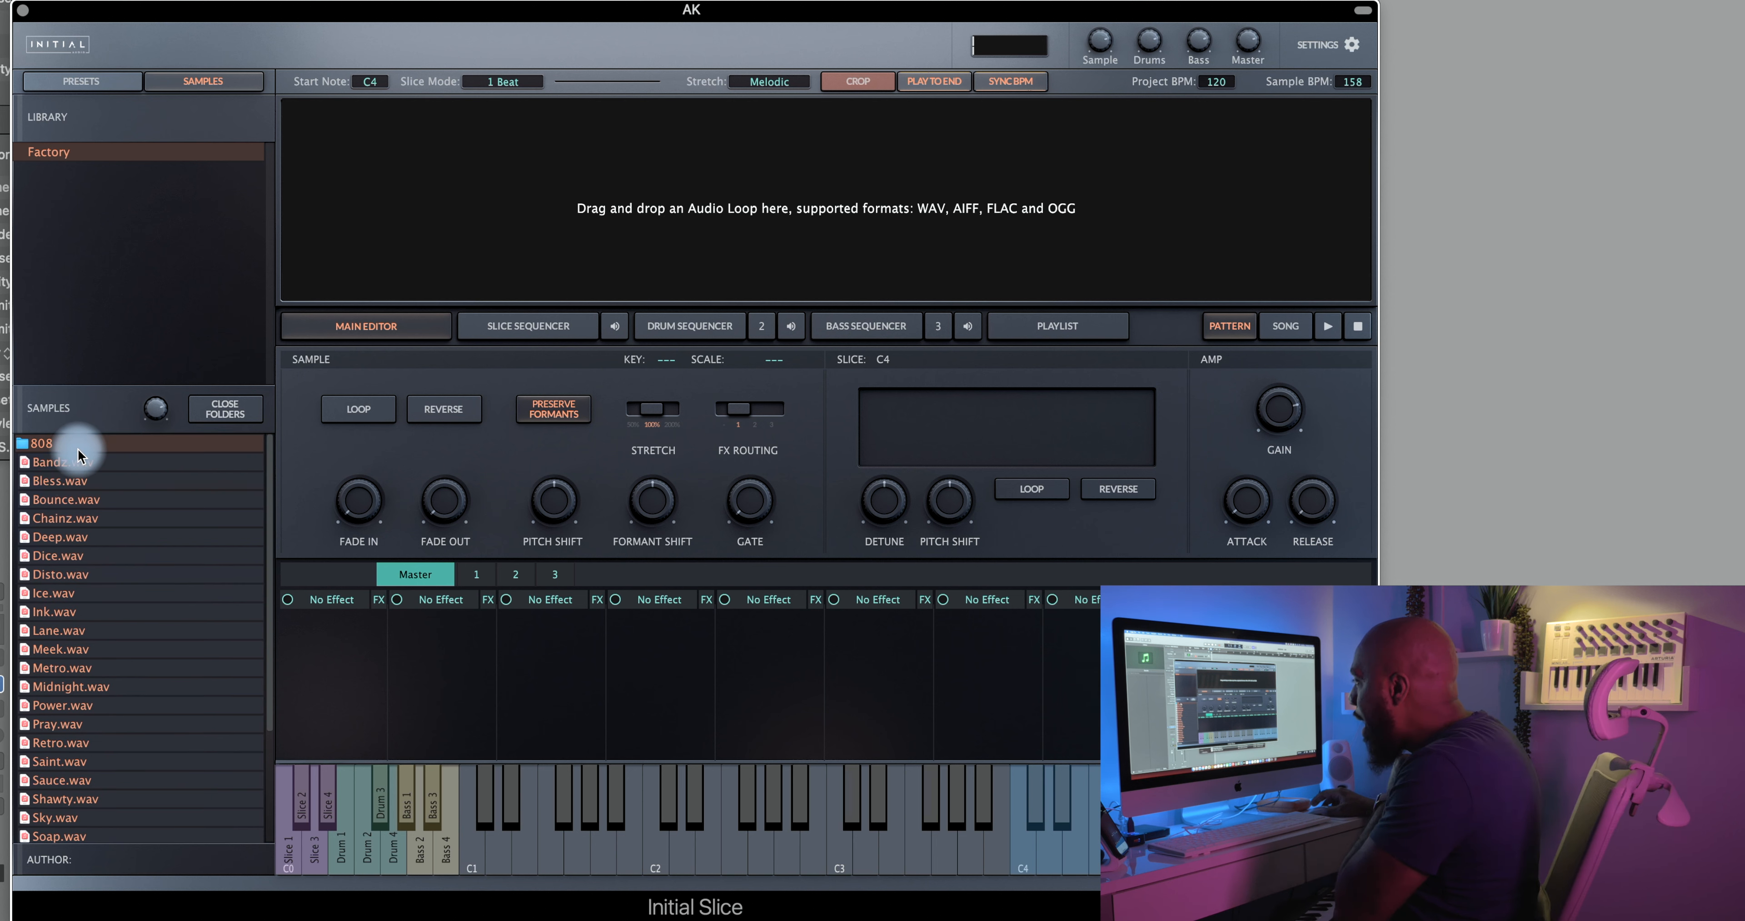
pyautogui.click(35, 447)
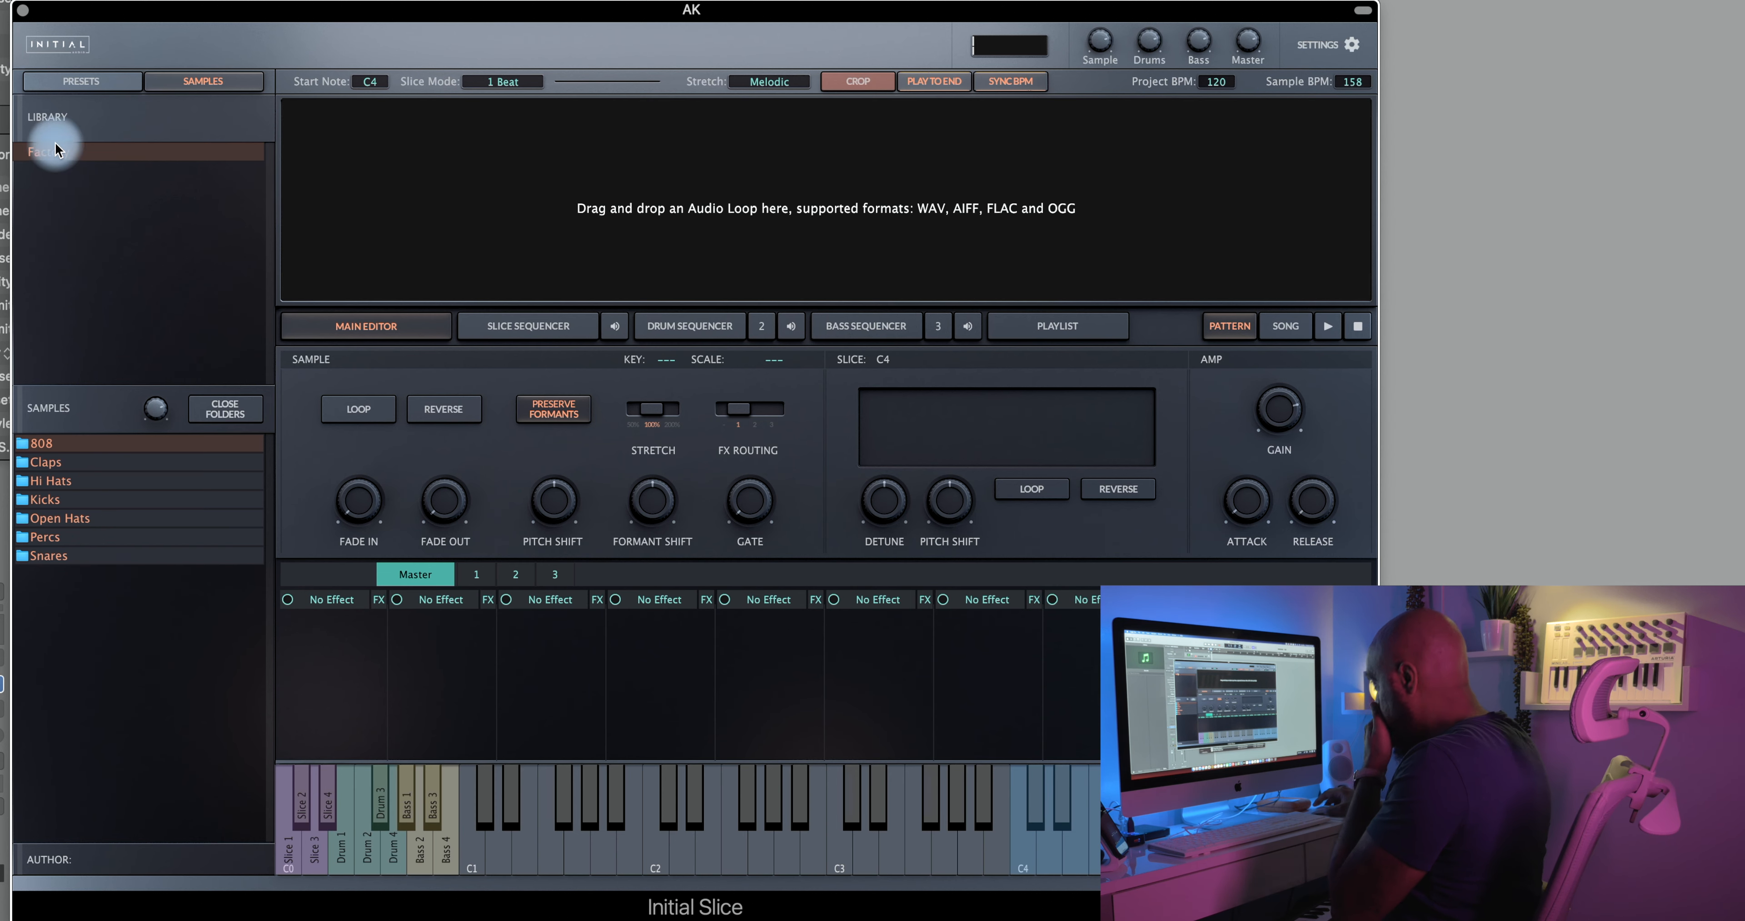
# - Select the Factory bank in the preset library and look through its presets, switching briefly to the samples browser and back
pyautogui.click(83, 82)
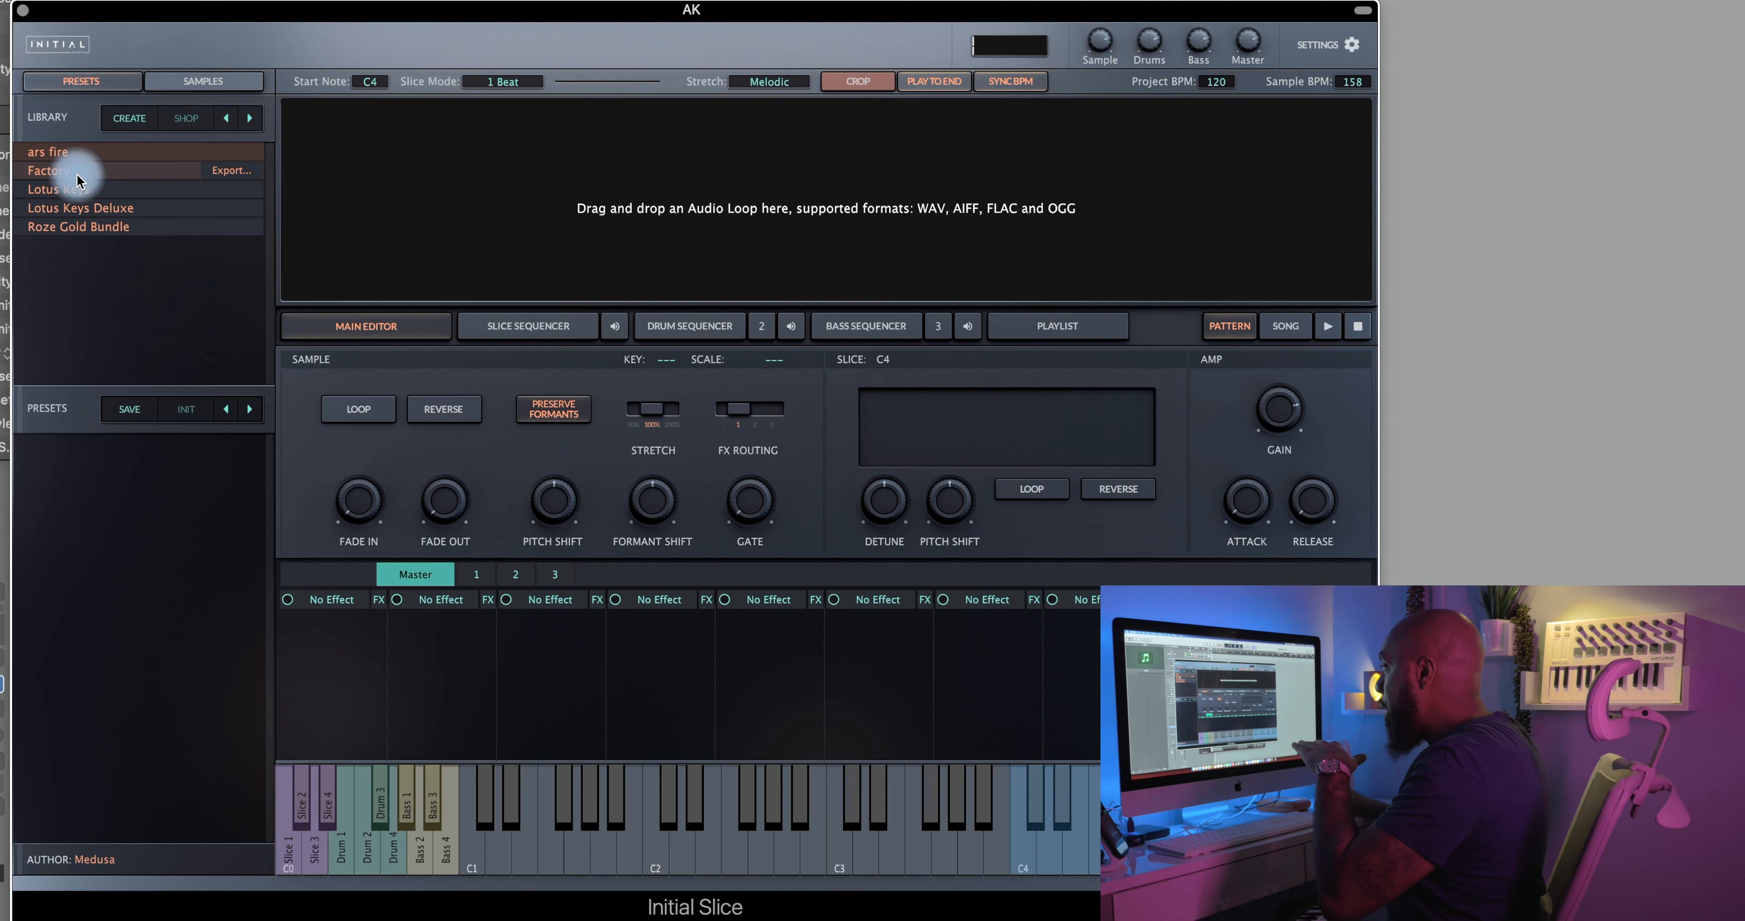
pyautogui.click(82, 177)
pyautogui.scroll(-10, 80, 616)
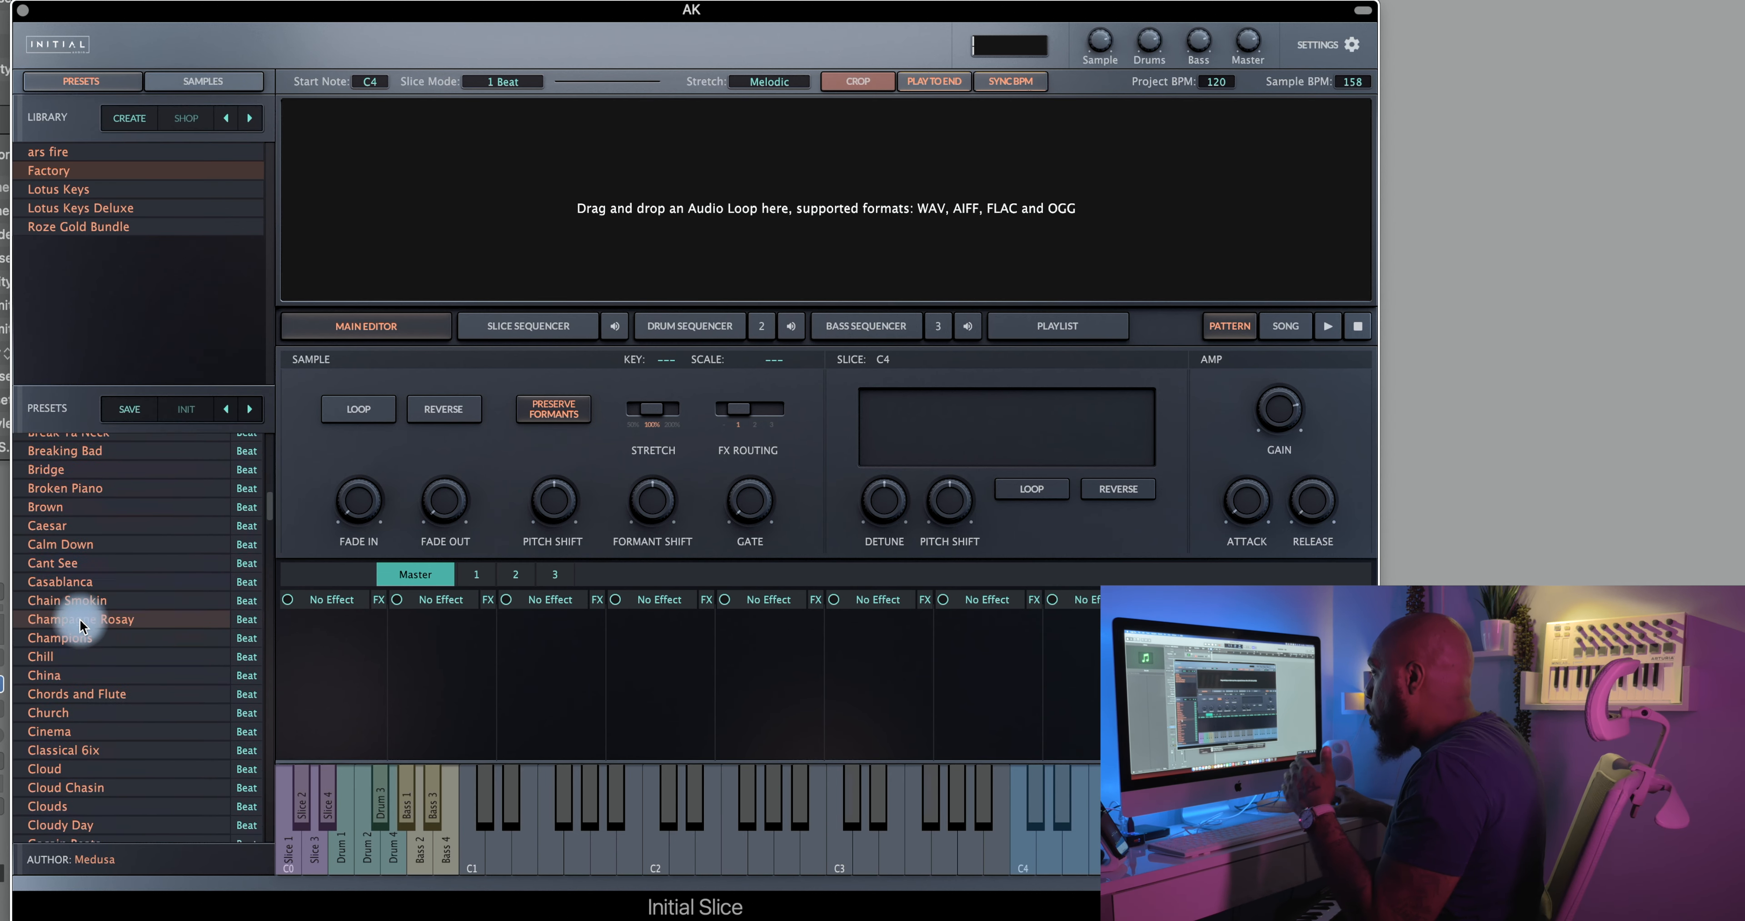
pyautogui.scroll(-20, 80, 626)
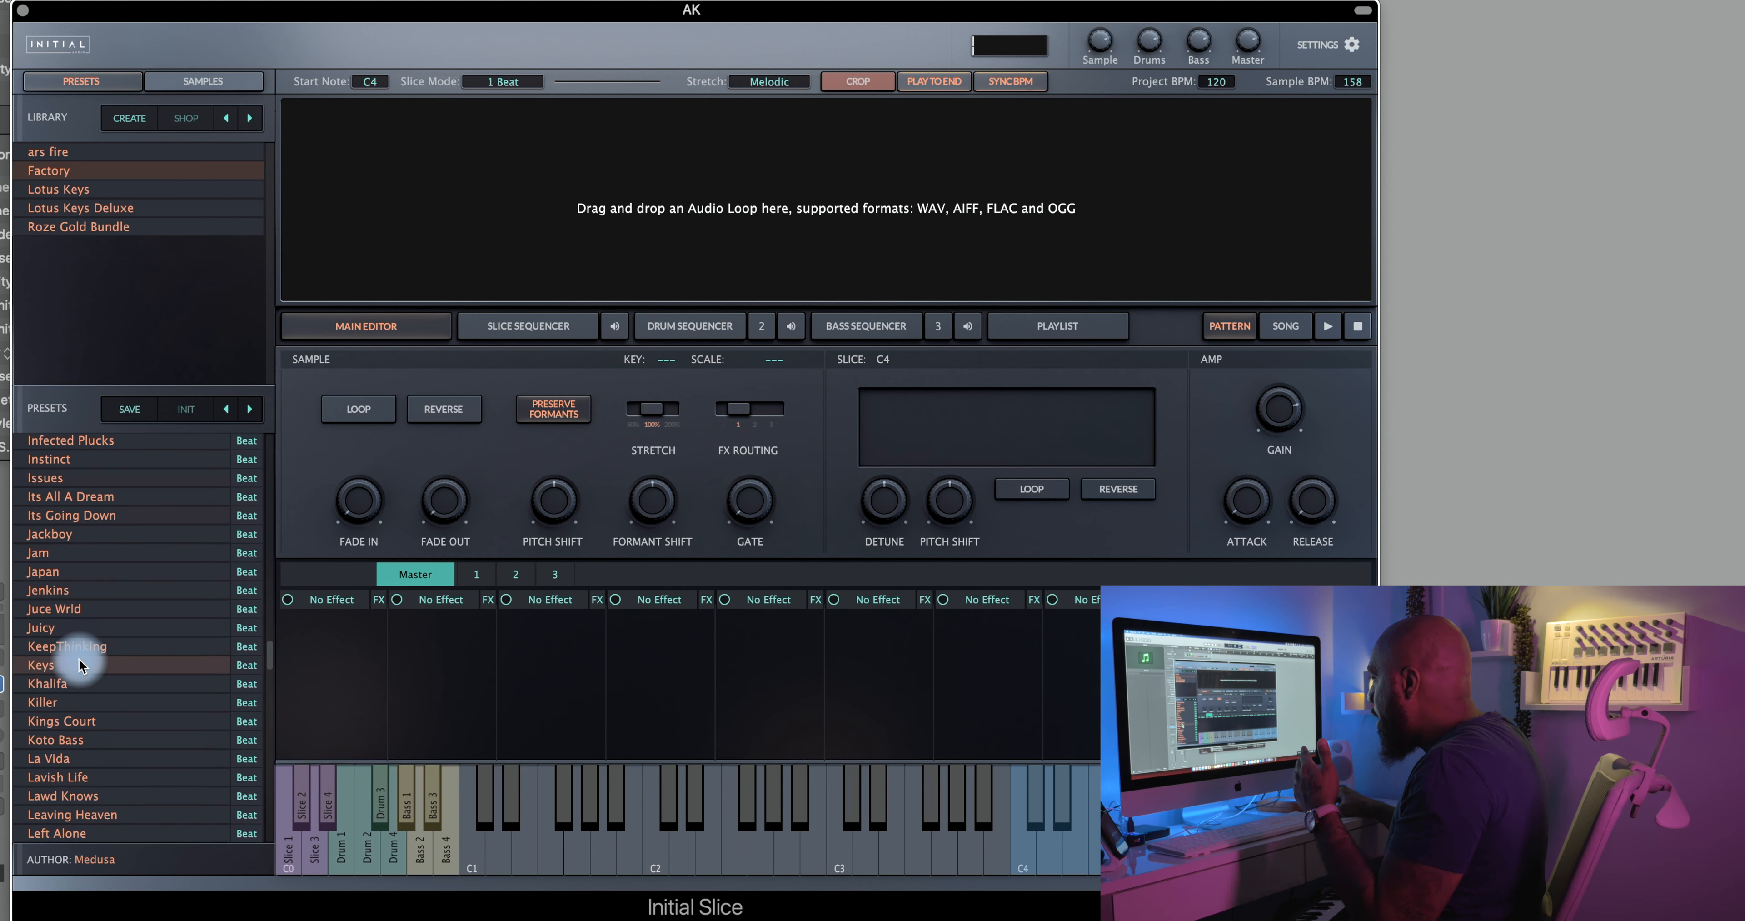
pyautogui.scroll(5, 80, 665)
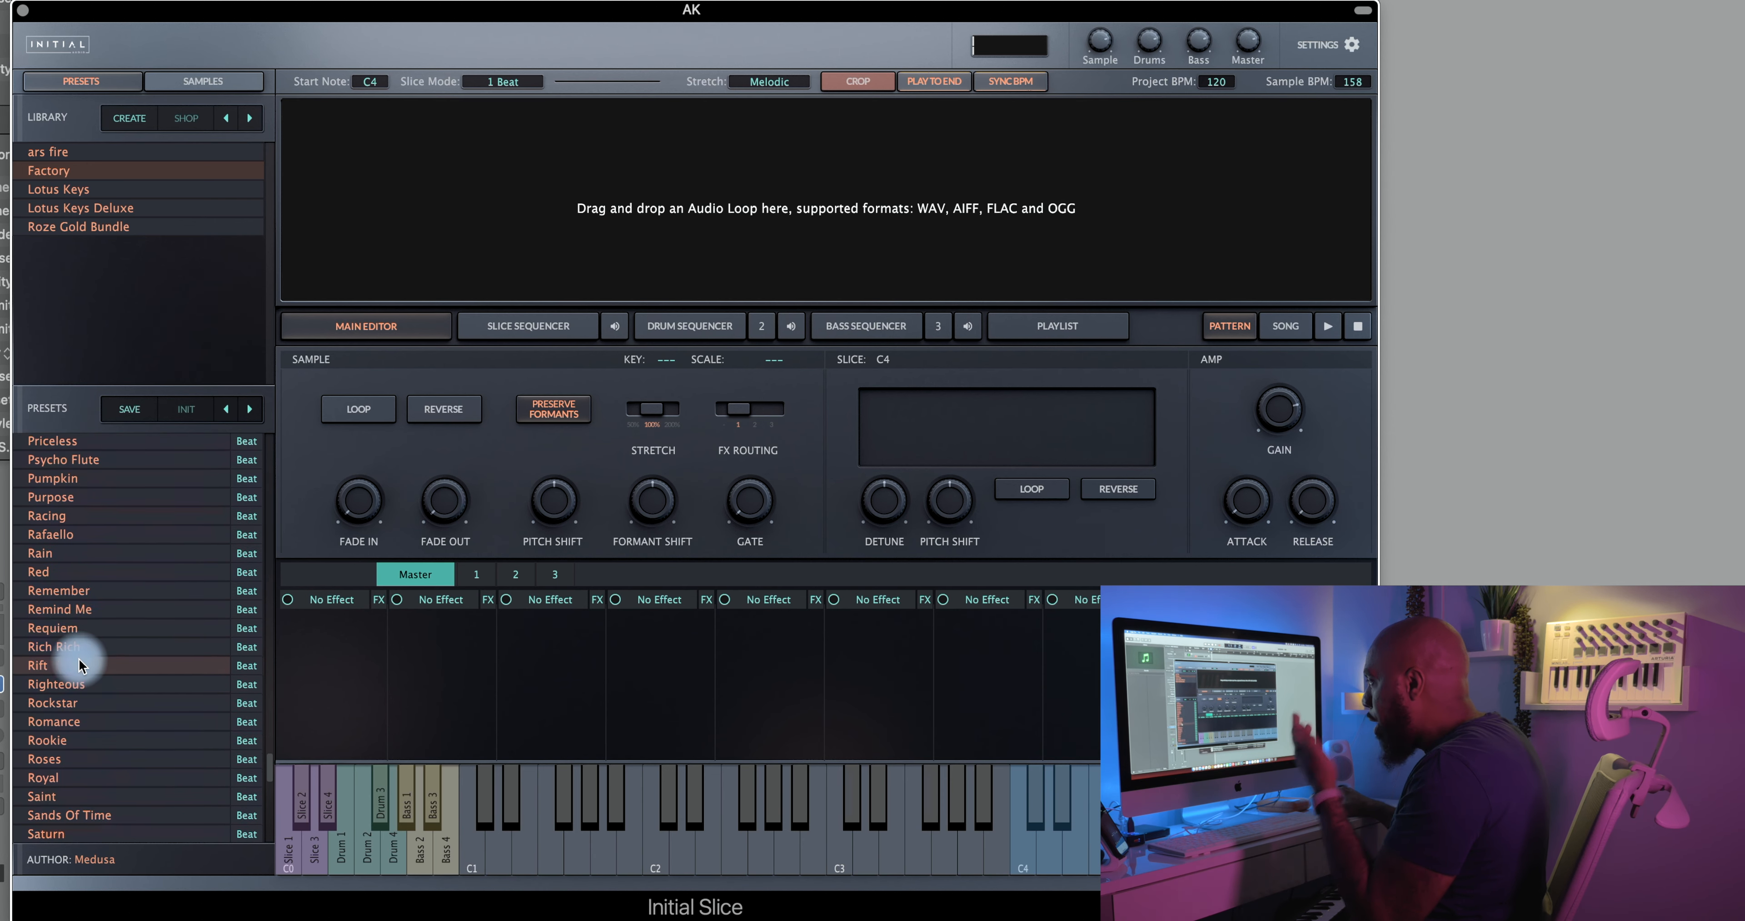
pyautogui.scroll(20, 81, 664)
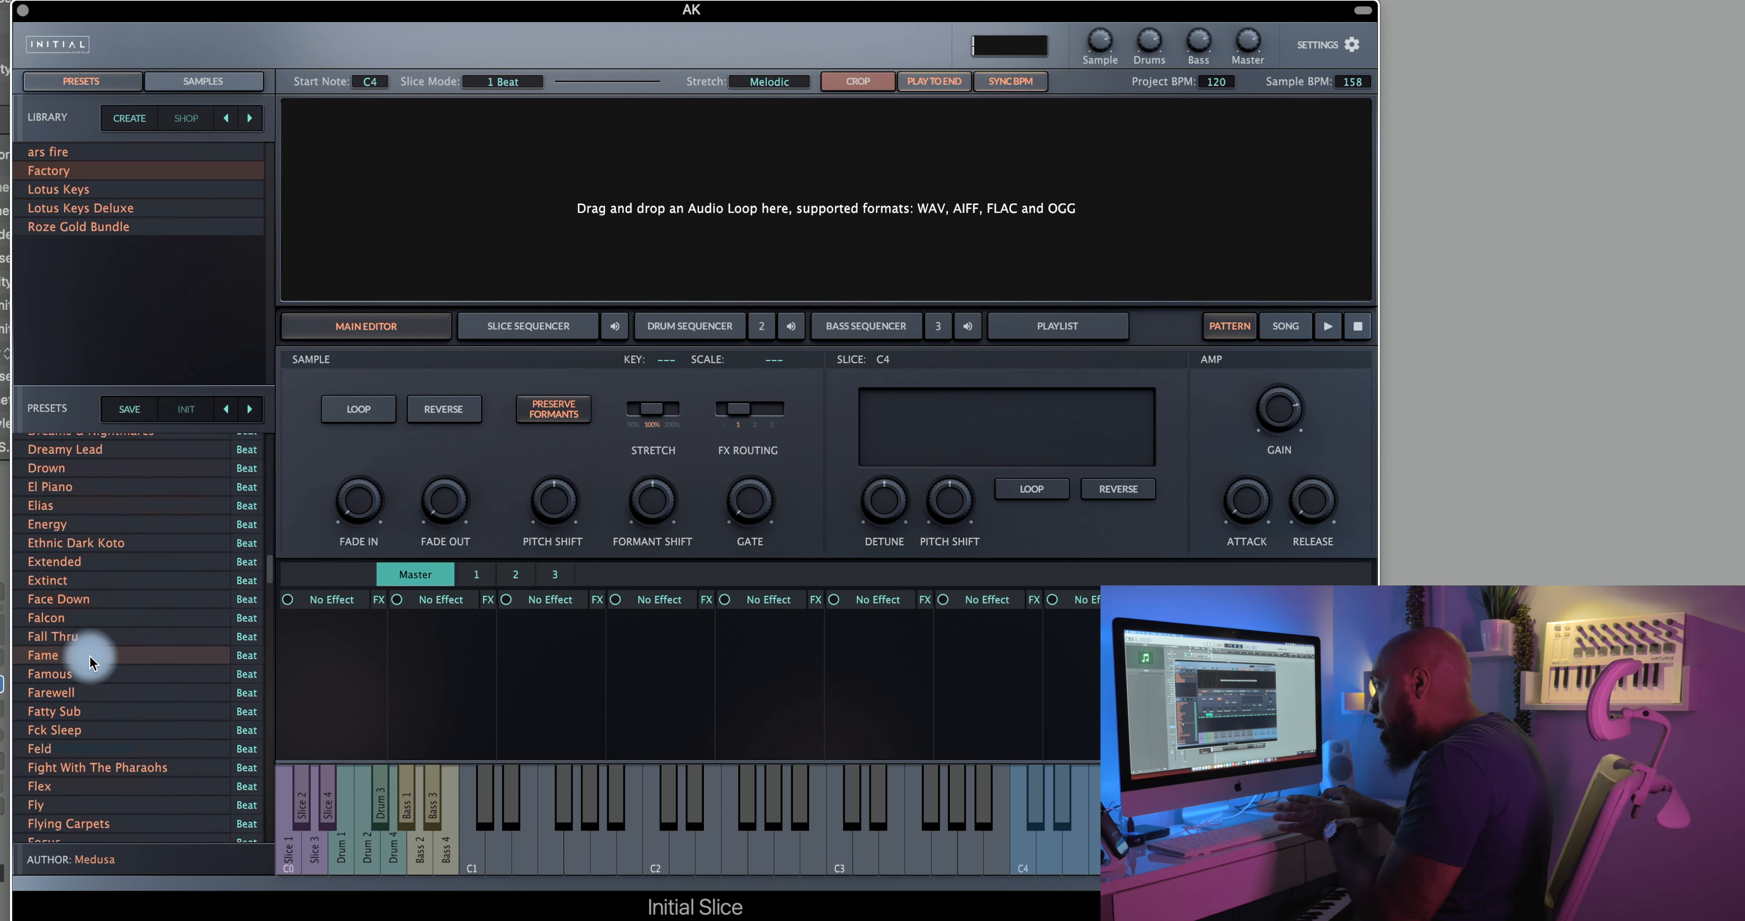
pyautogui.click(193, 80)
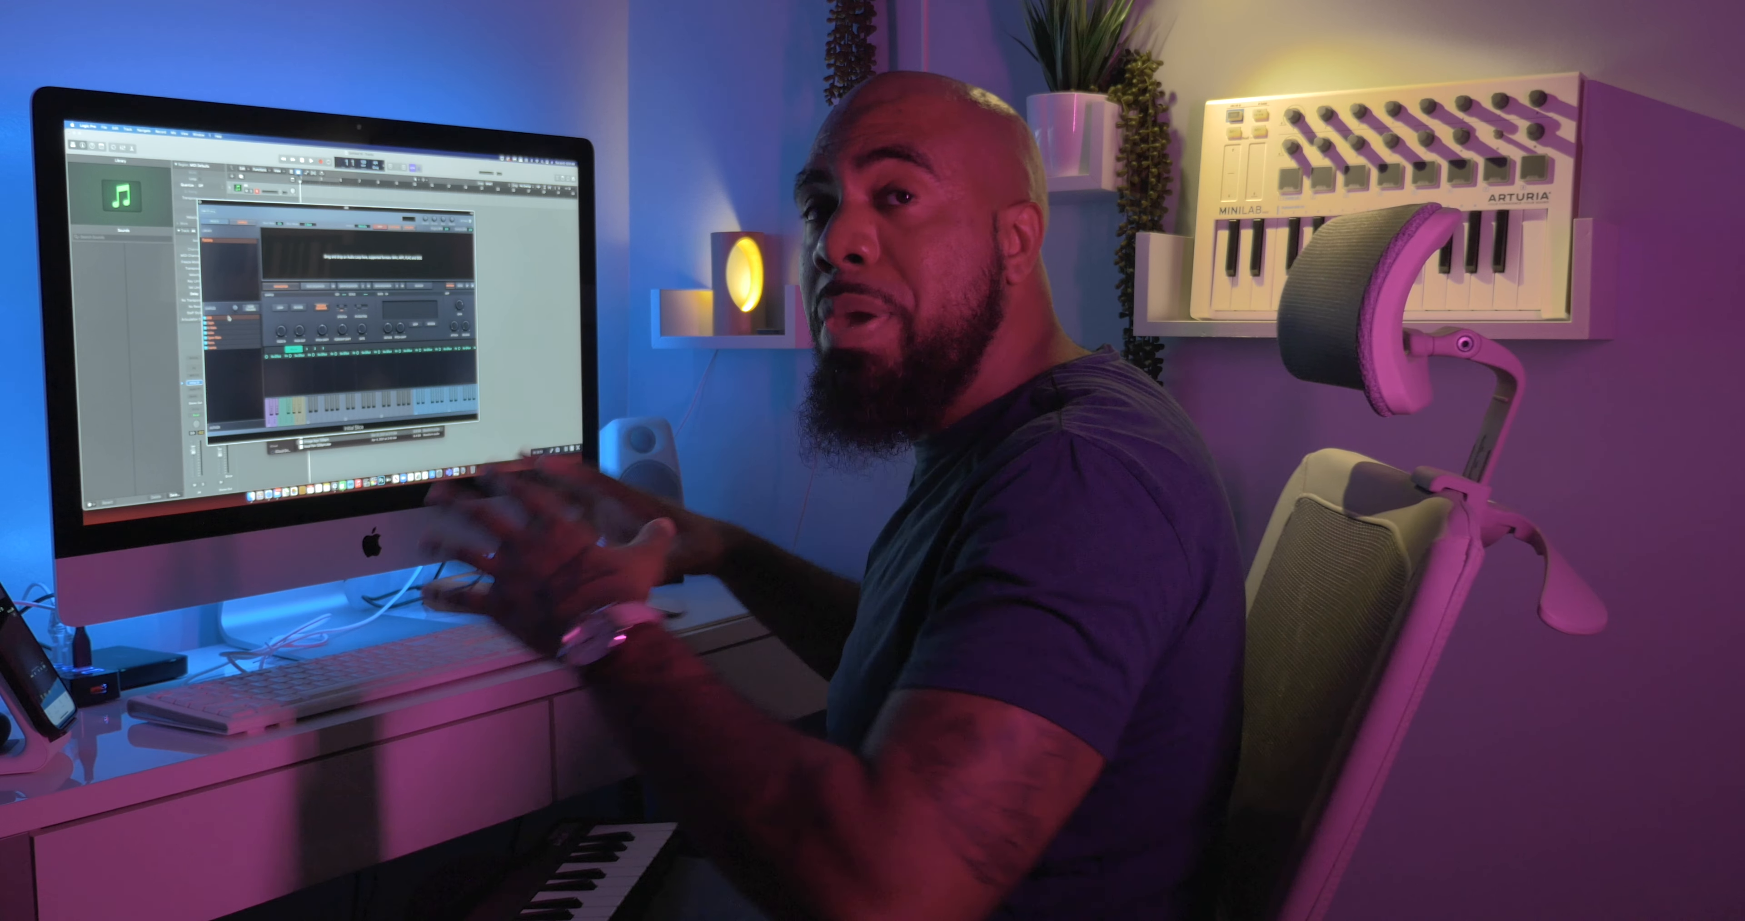
pyautogui.click(105, 83)
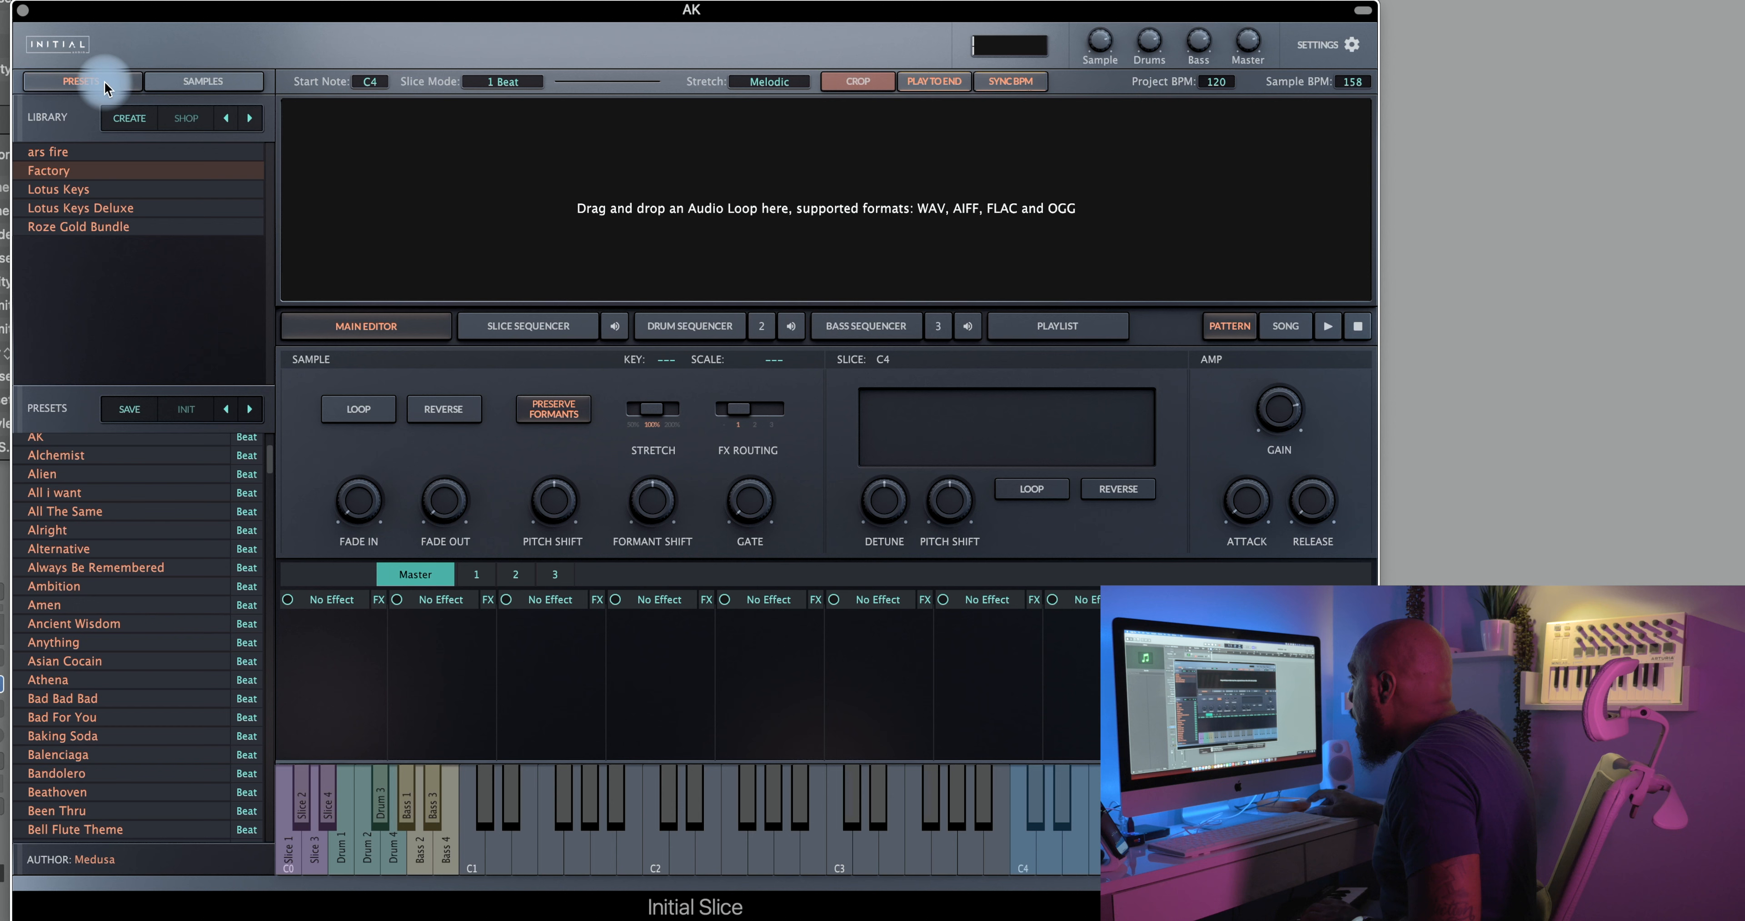
# - Load the Aint Real factory preset with its beat and show its bass pattern in the bass sequencer
pyautogui.scroll(5, 242, 494)
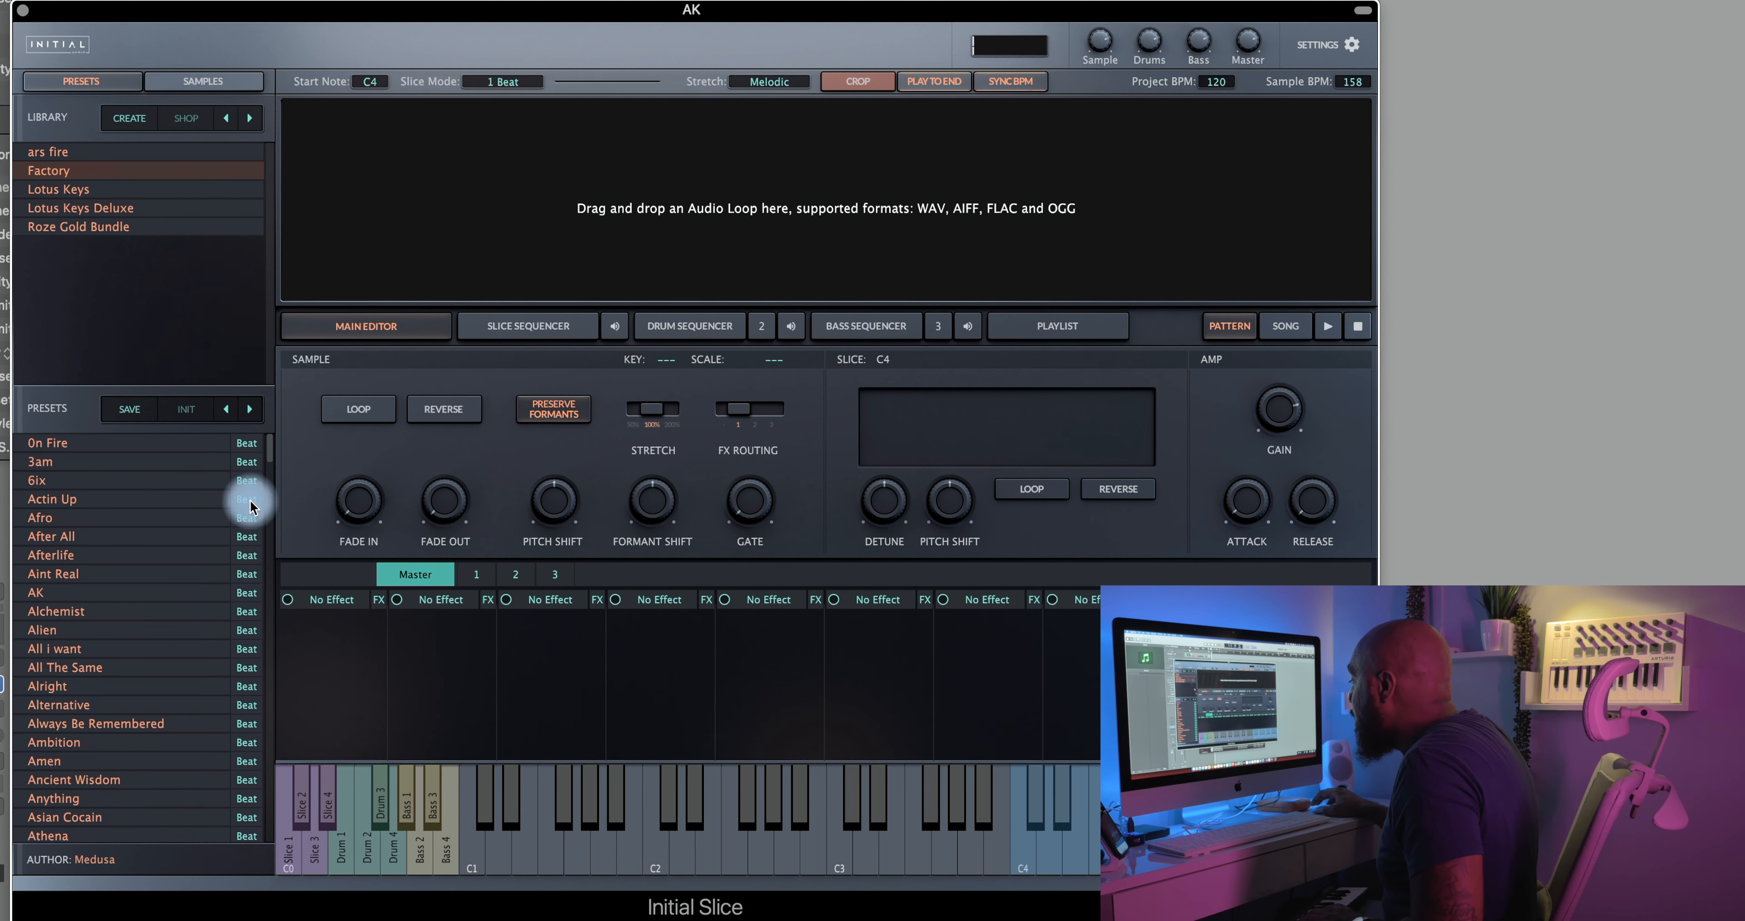
pyautogui.click(116, 574)
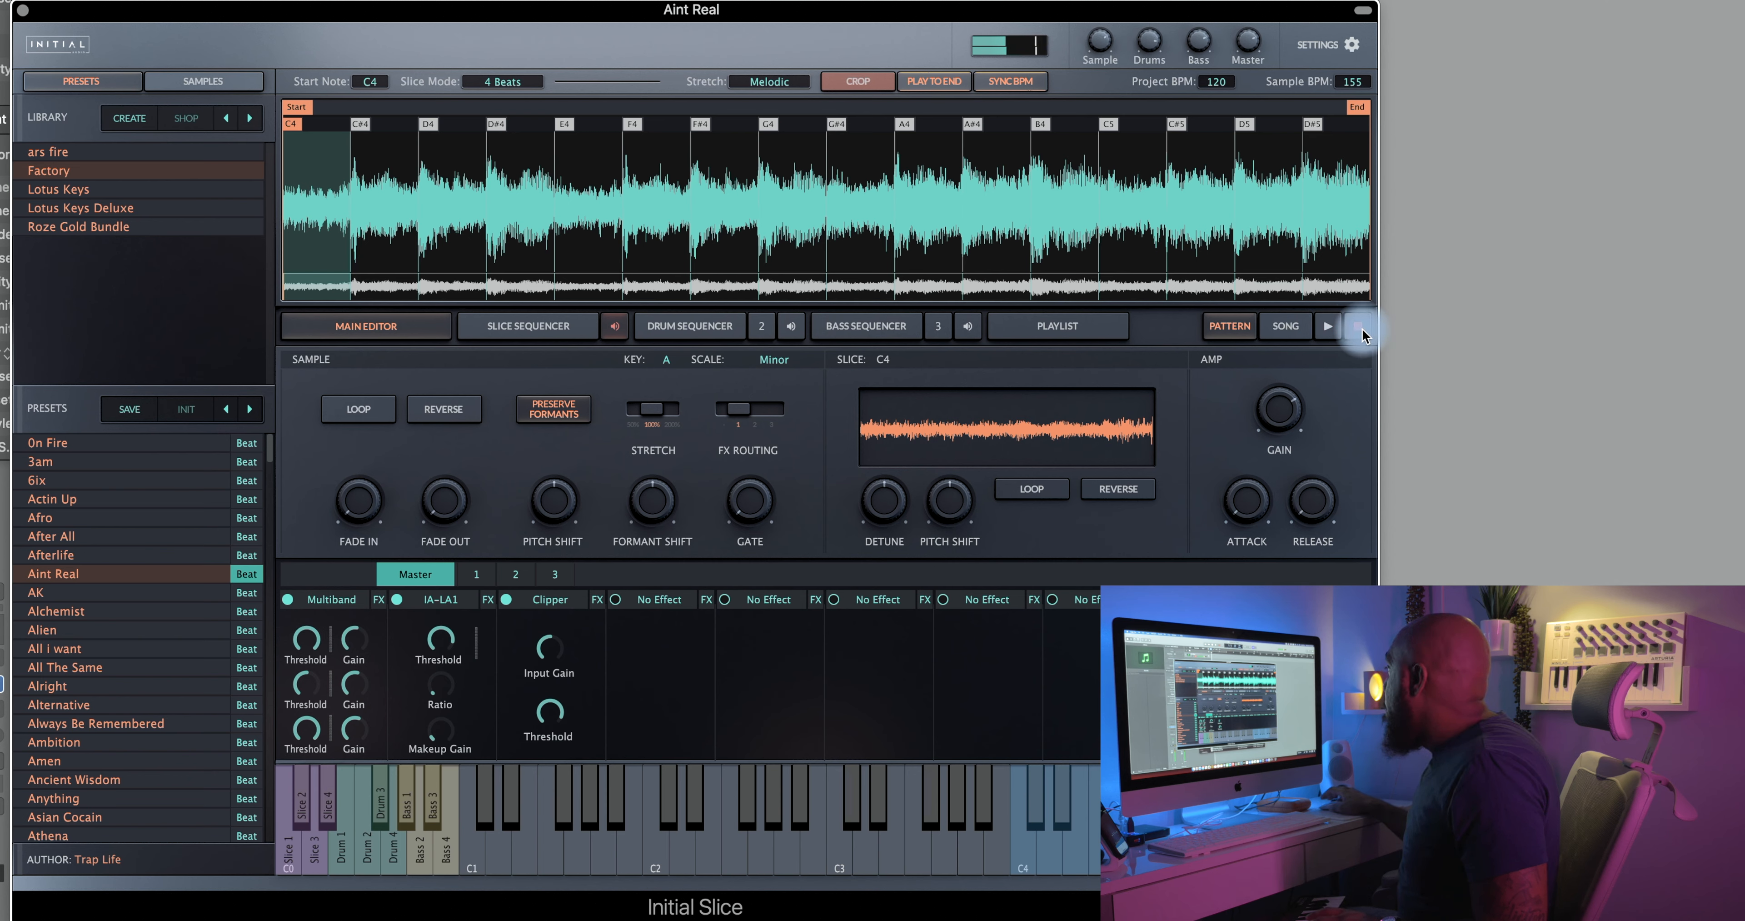
pyautogui.click(827, 327)
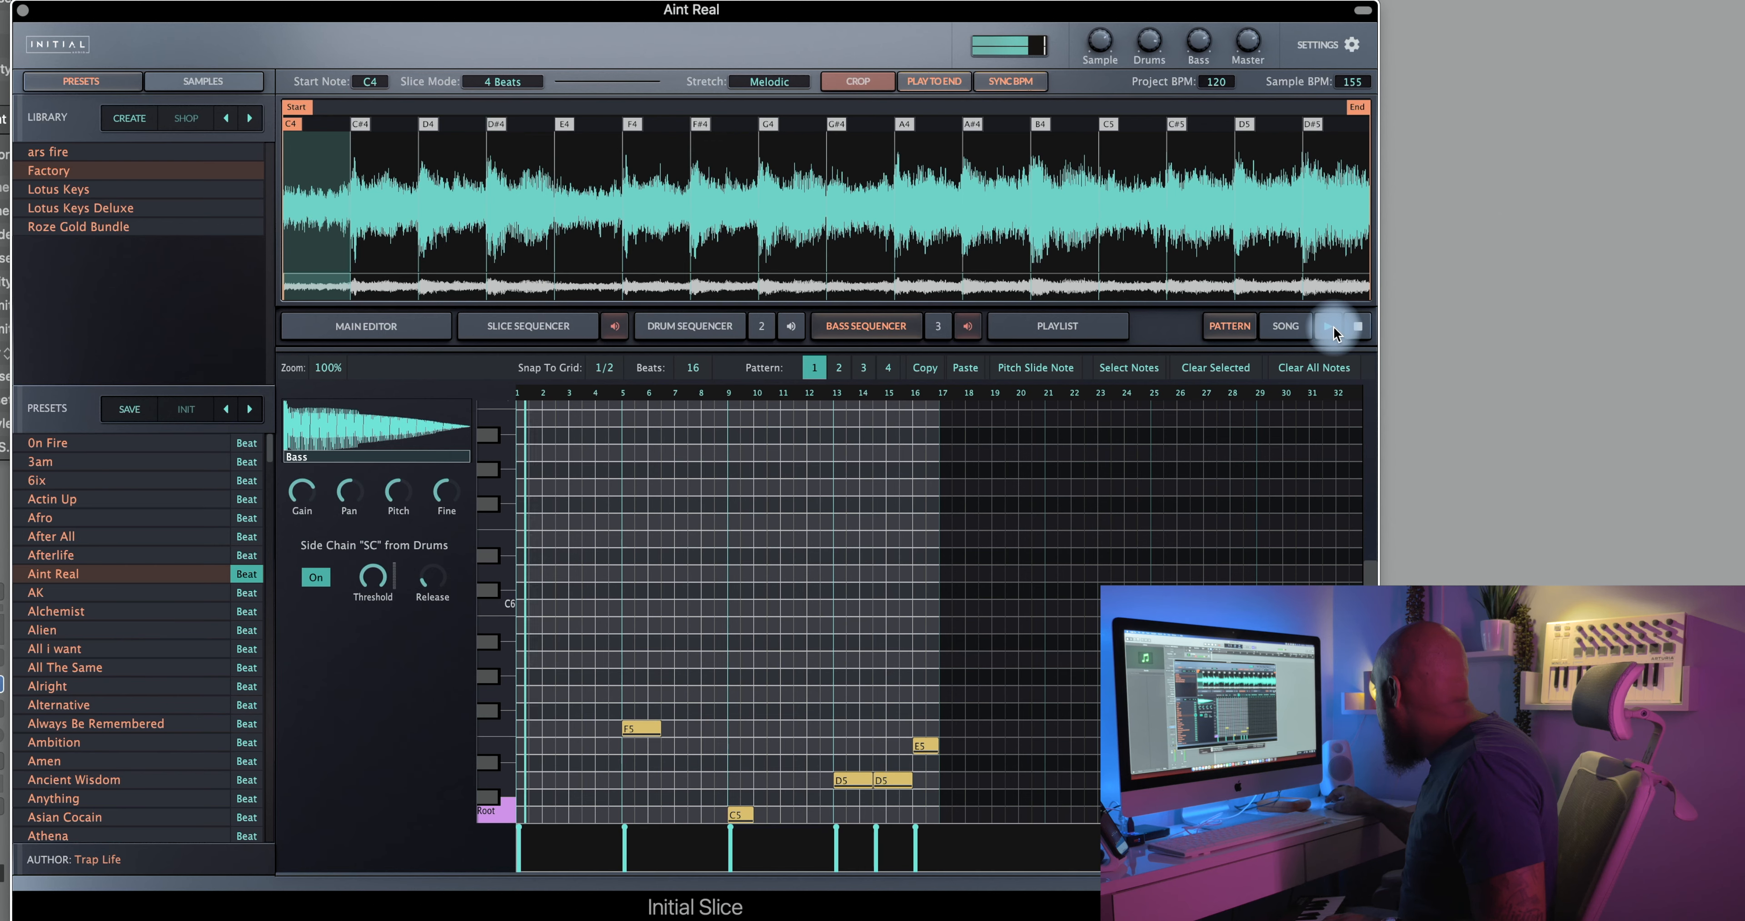
# - In the drum sequencer, add Snare 01 hits around beats 4 and 8 of pattern 1, auditioning the pattern and stopping playback
pyautogui.click(725, 326)
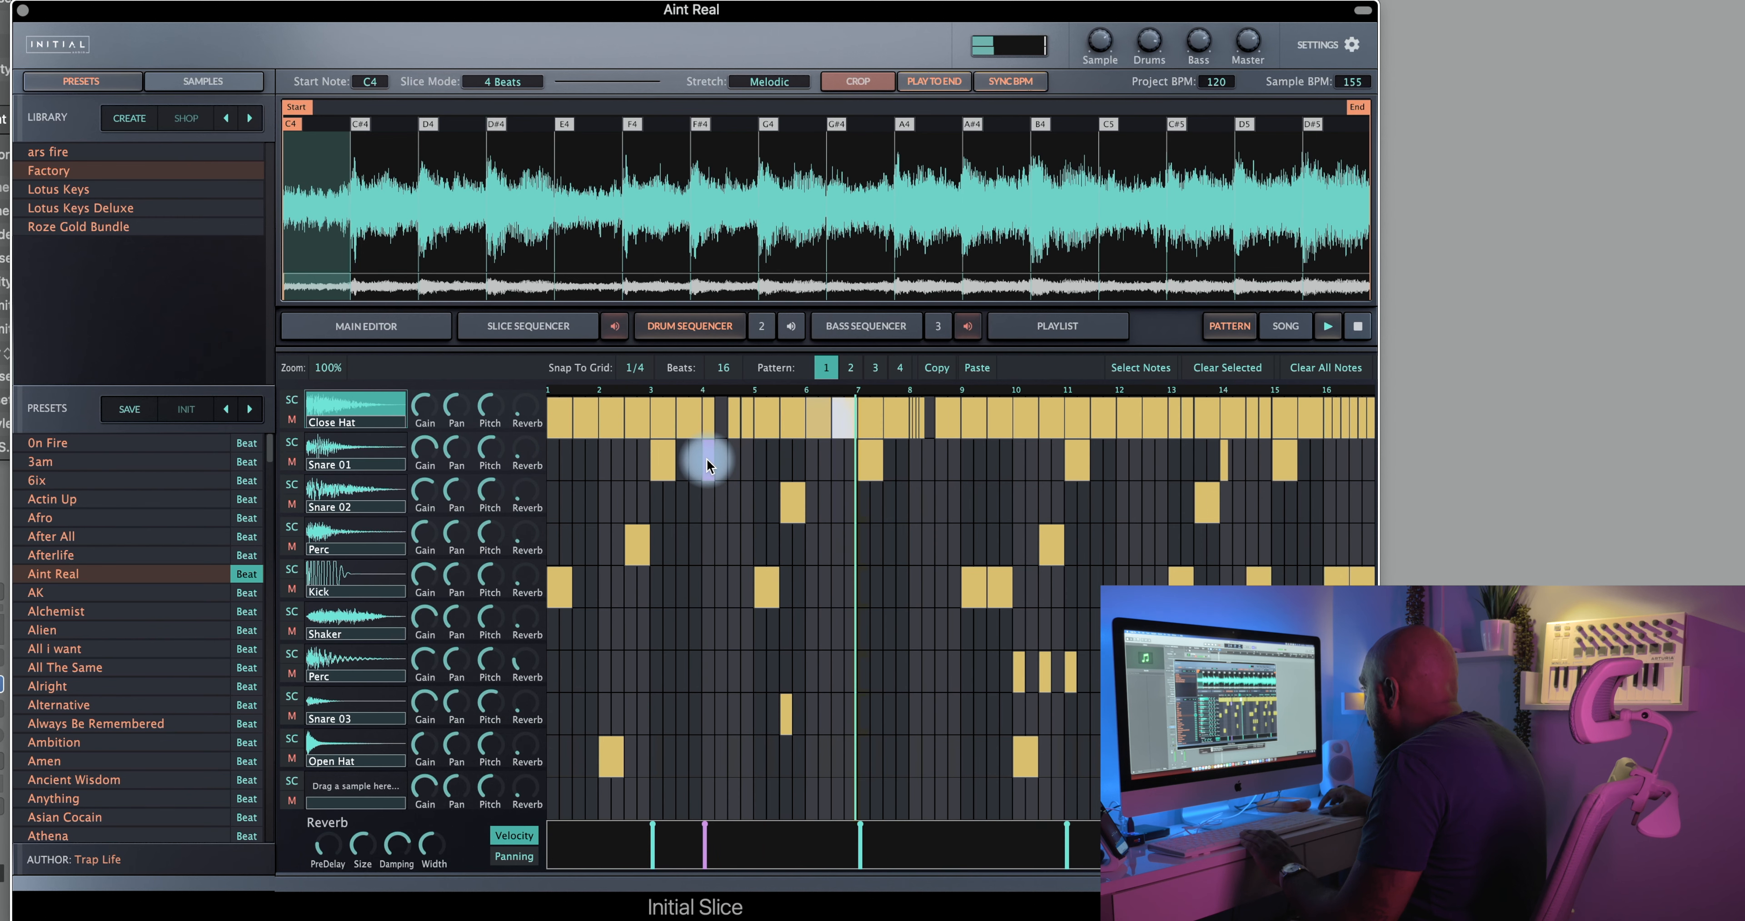
pyautogui.click(1335, 326)
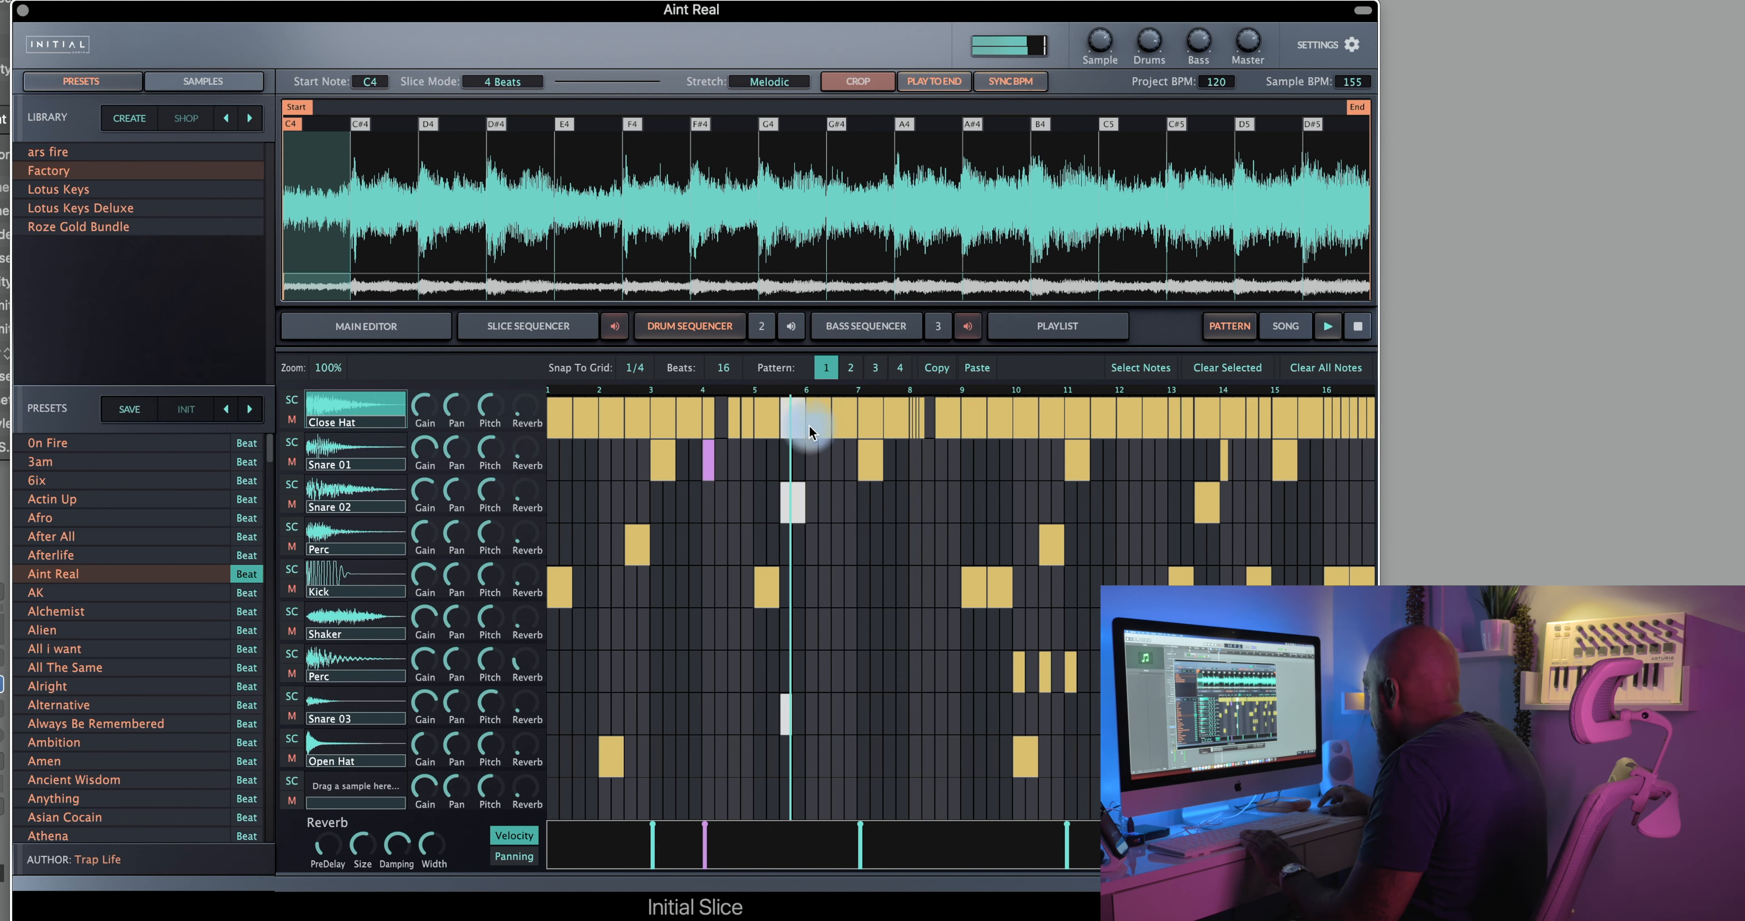
pyautogui.click(916, 460)
pyautogui.click(940, 461)
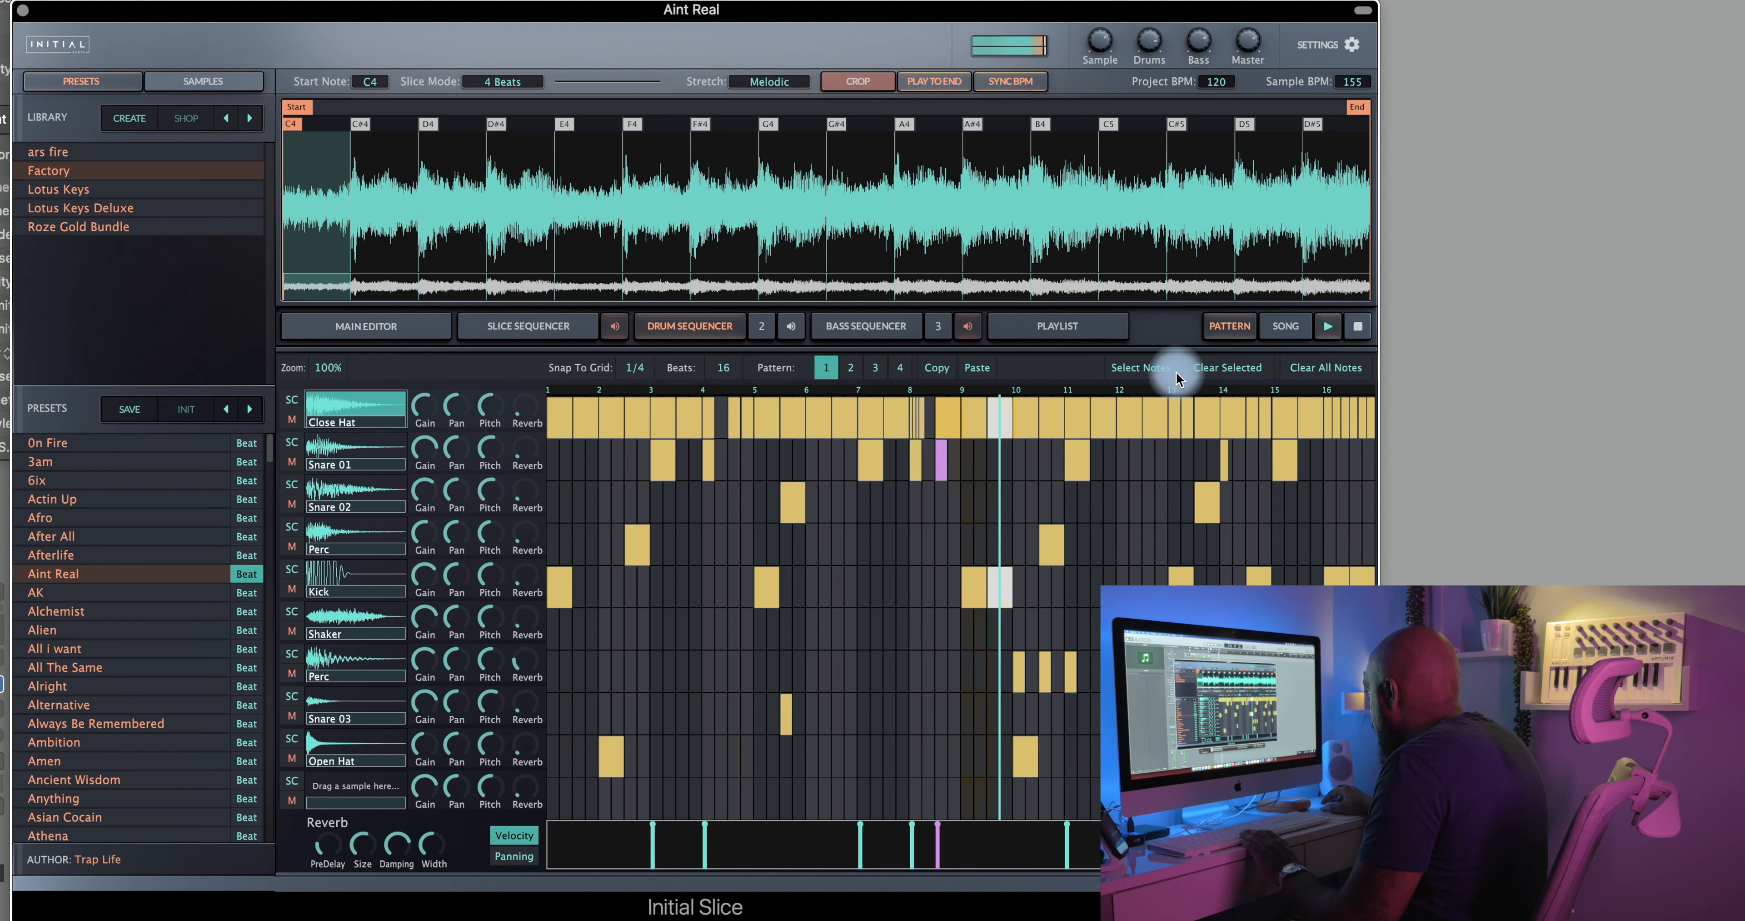
pyautogui.click(1357, 326)
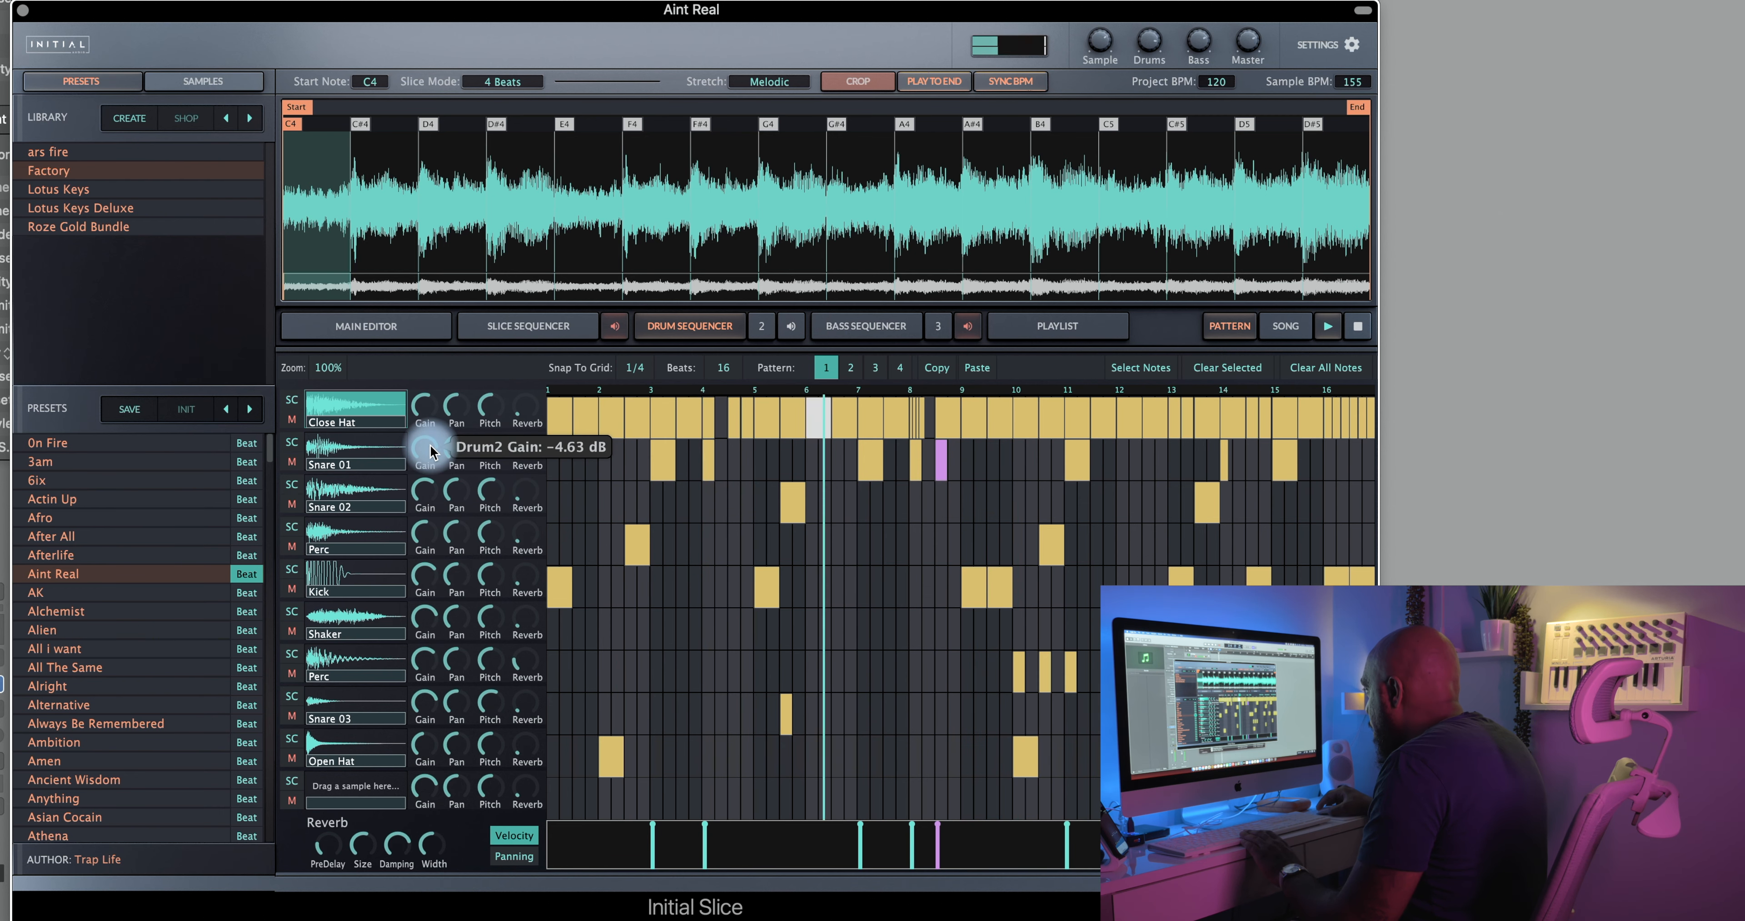
pyautogui.click(1357, 326)
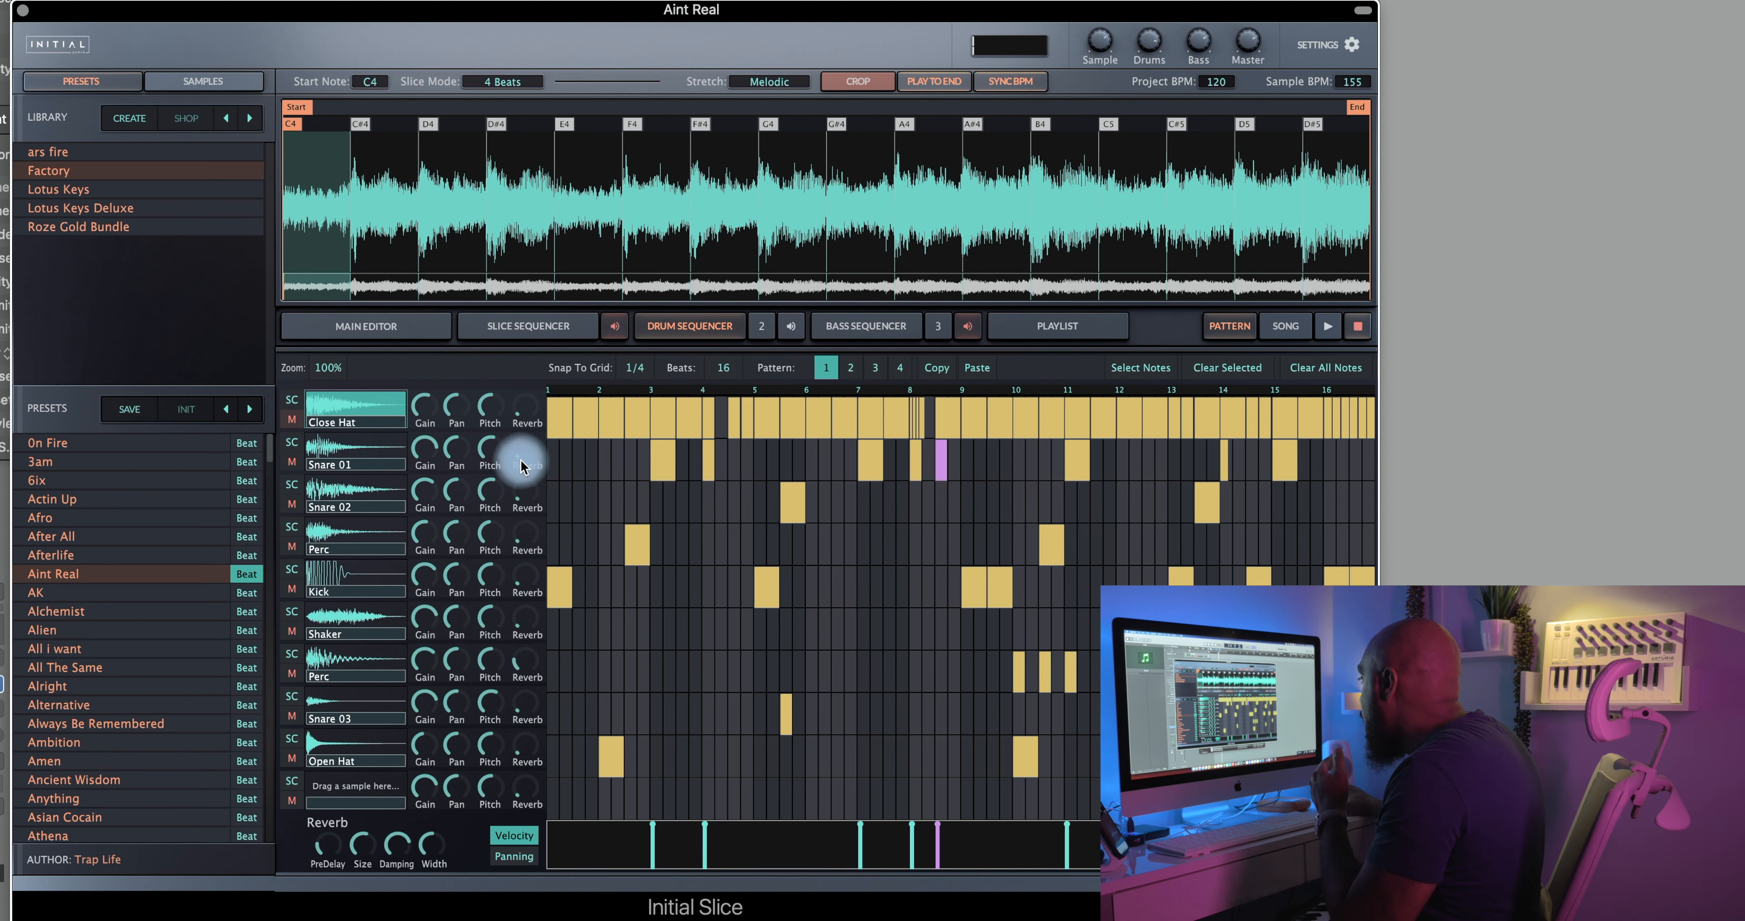
# - Inspect the Snare 01 reverb control, the bass side-chain section and the SC switch on the Close Hat row
pyautogui.moveTo(514, 447)
pyautogui.mouseDown()
pyautogui.moveTo(528, 362)
pyautogui.moveTo(518, 447)
pyautogui.moveTo(501, 448)
pyautogui.mouseUp()
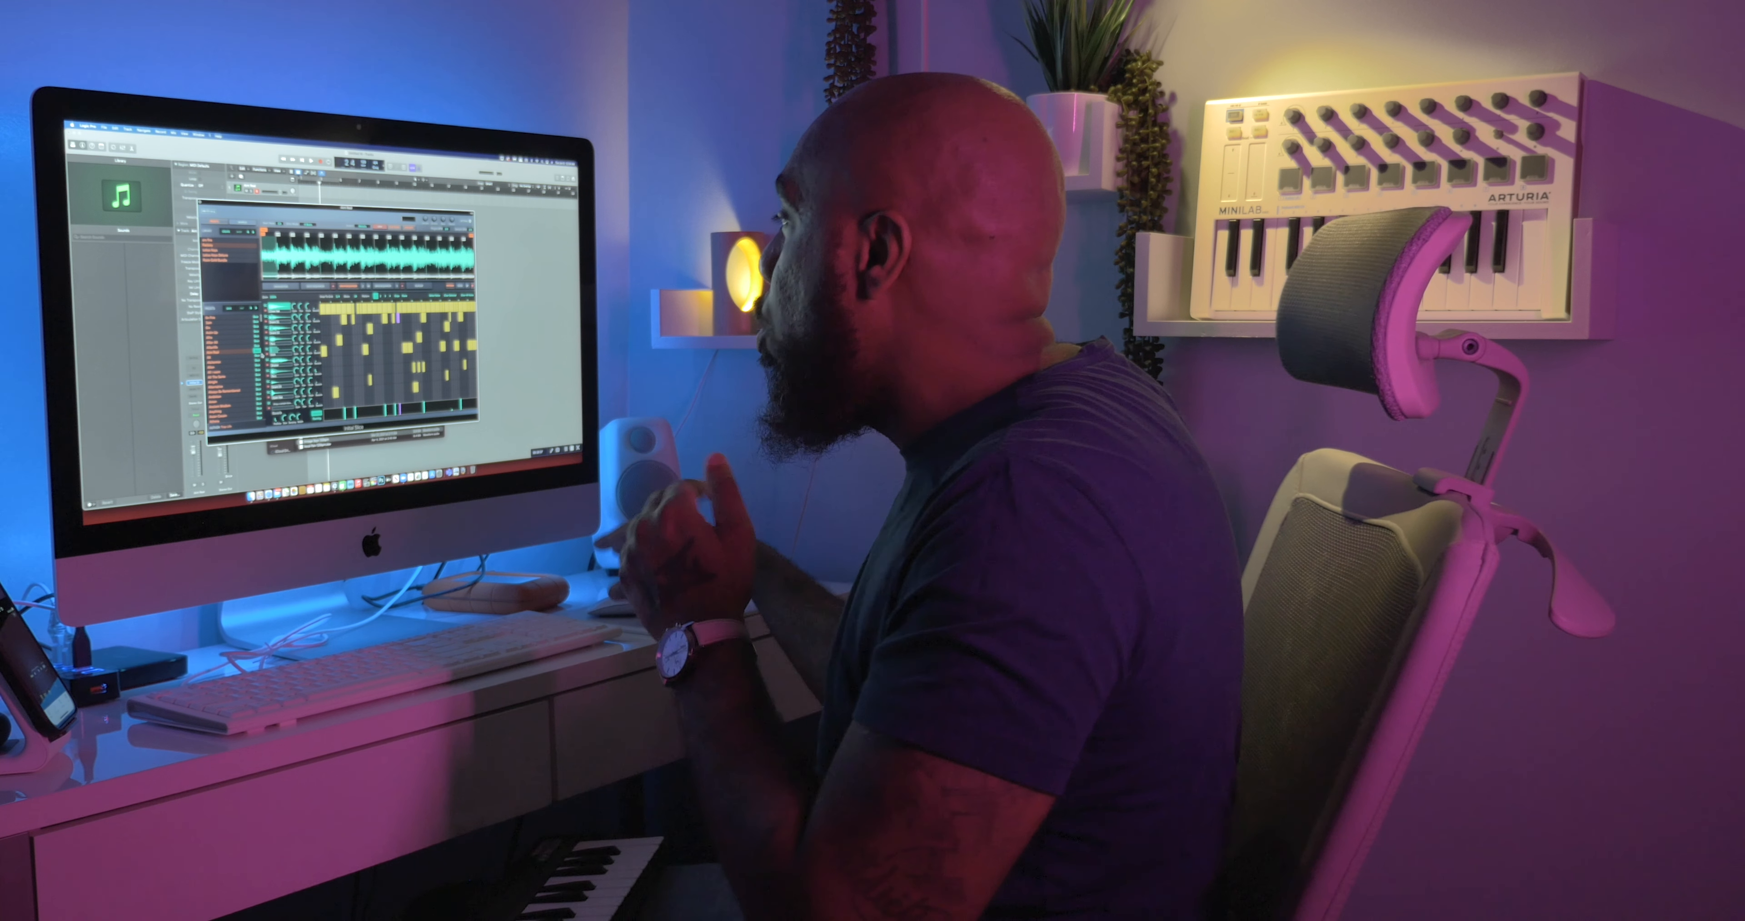
pyautogui.click(878, 329)
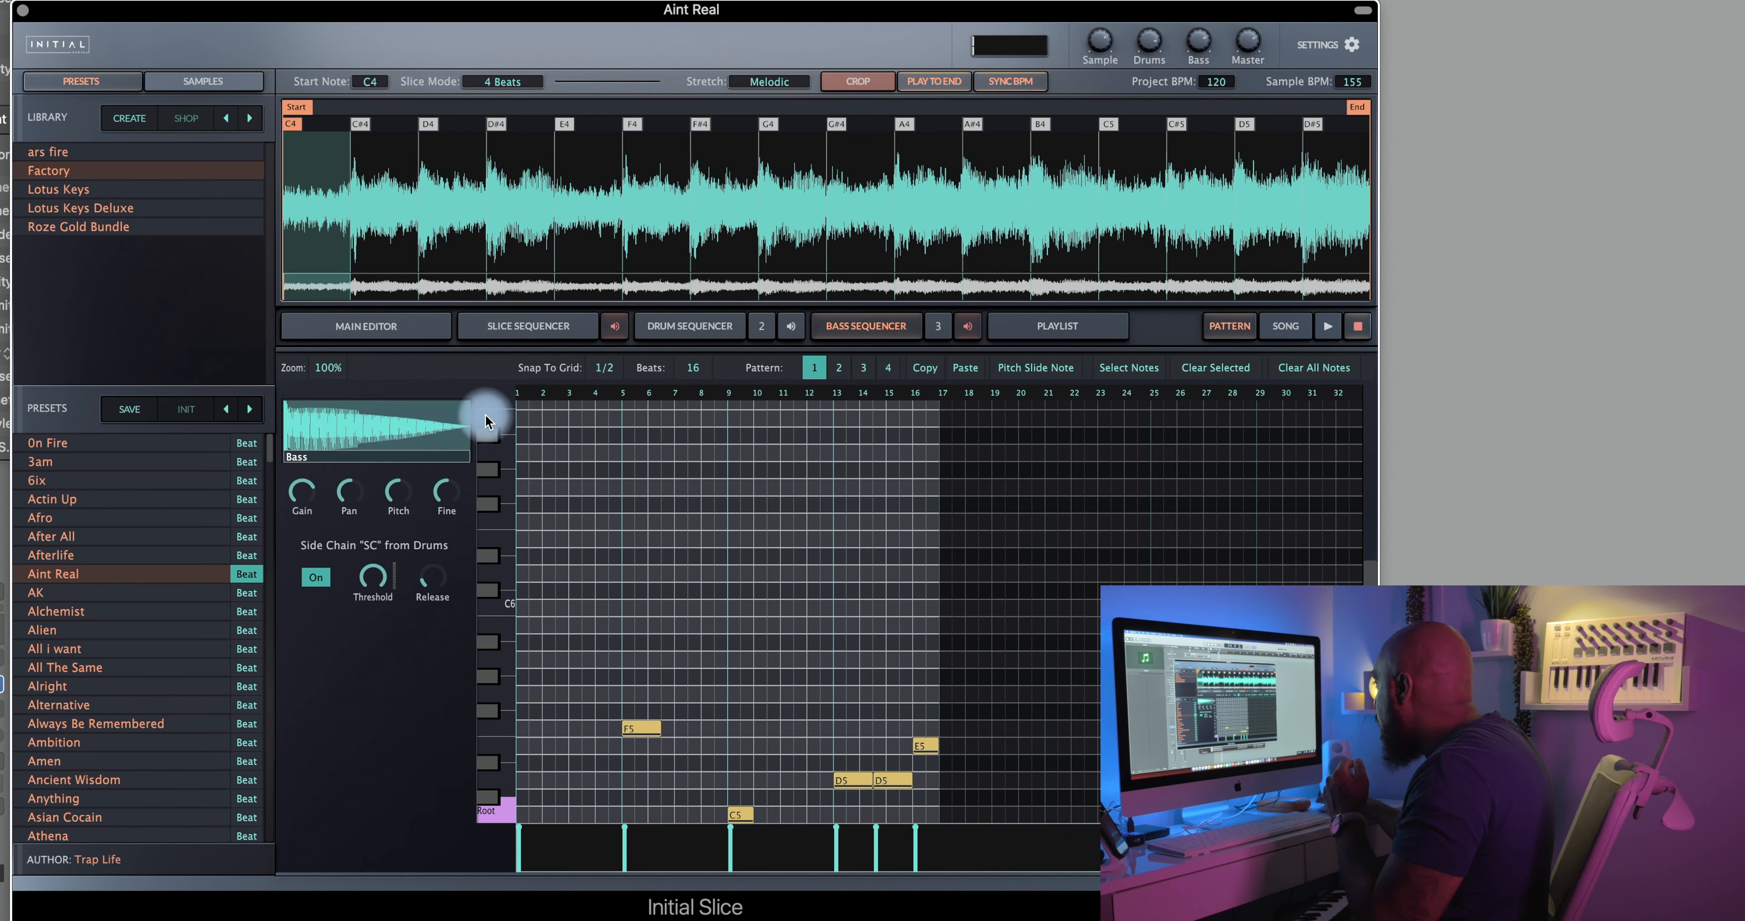
pyautogui.click(691, 326)
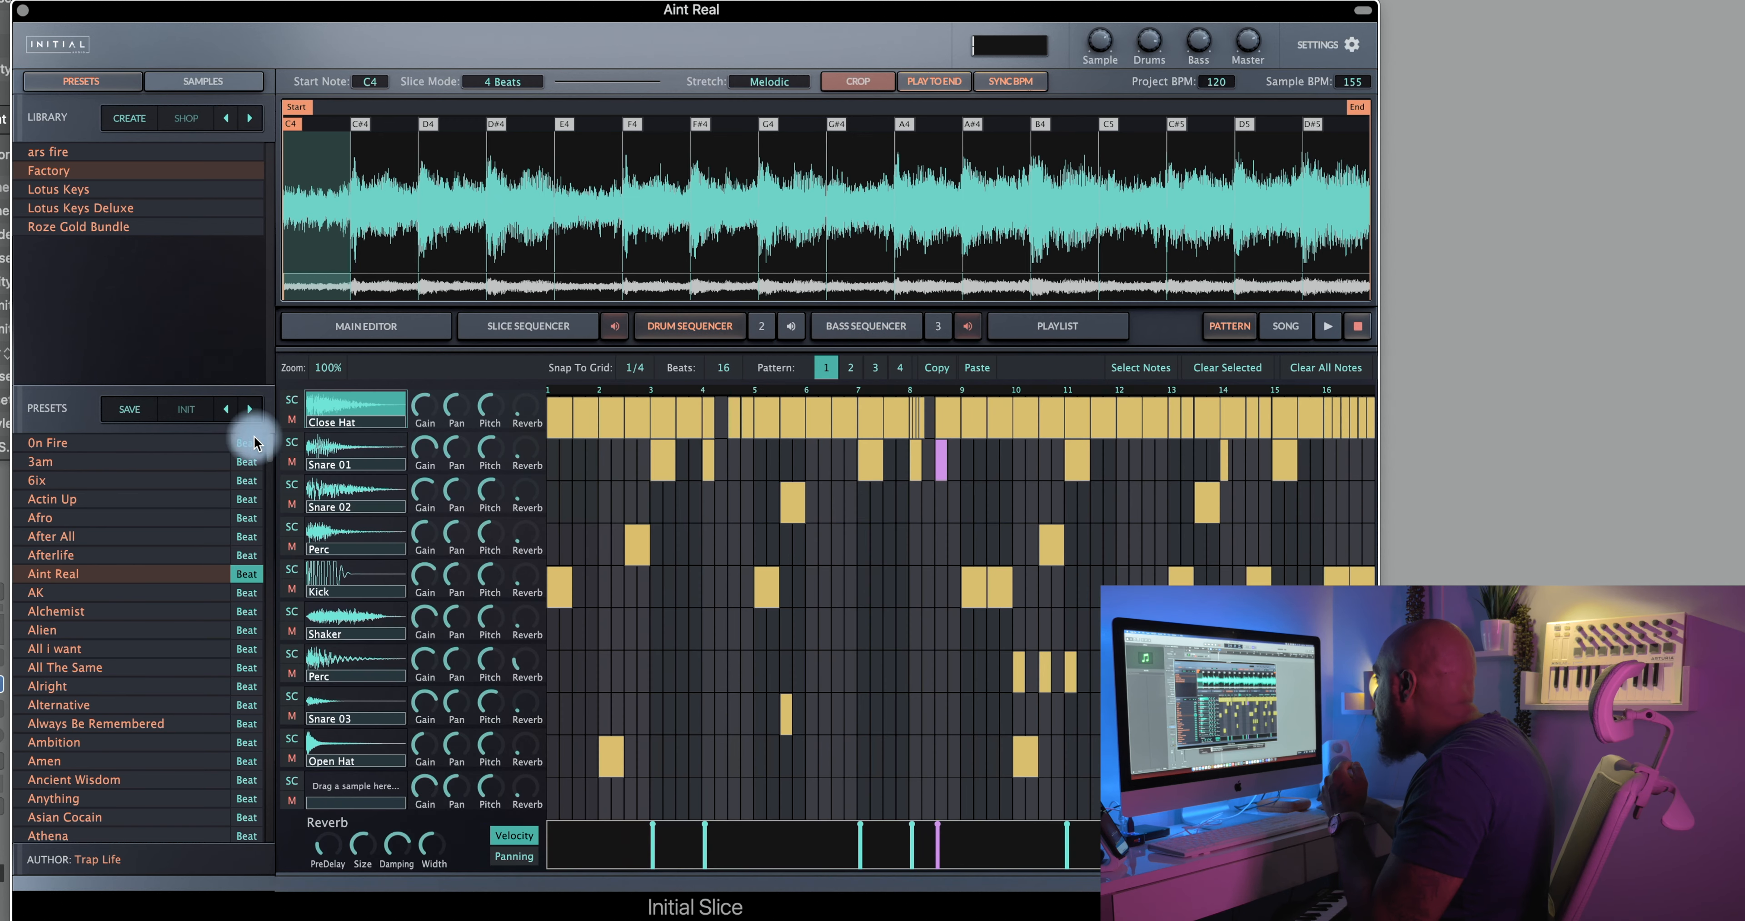
pyautogui.click(292, 400)
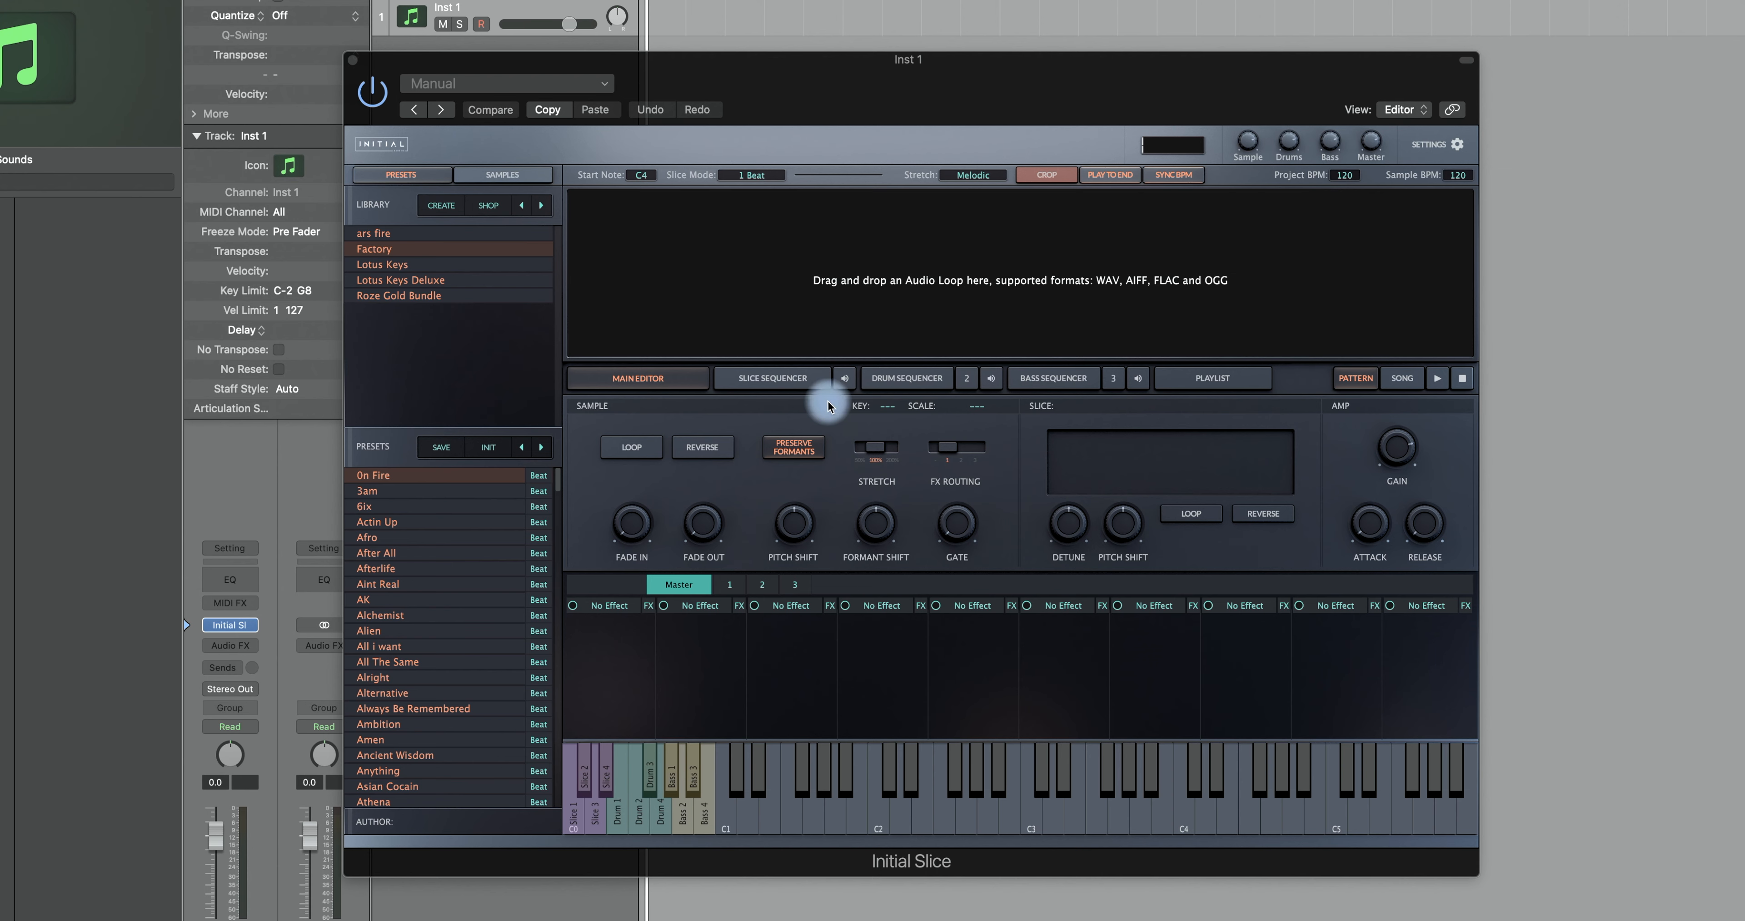
# - Look through the empty slice, drum and bass sequencers of the new plugin instance
pyautogui.click(795, 383)
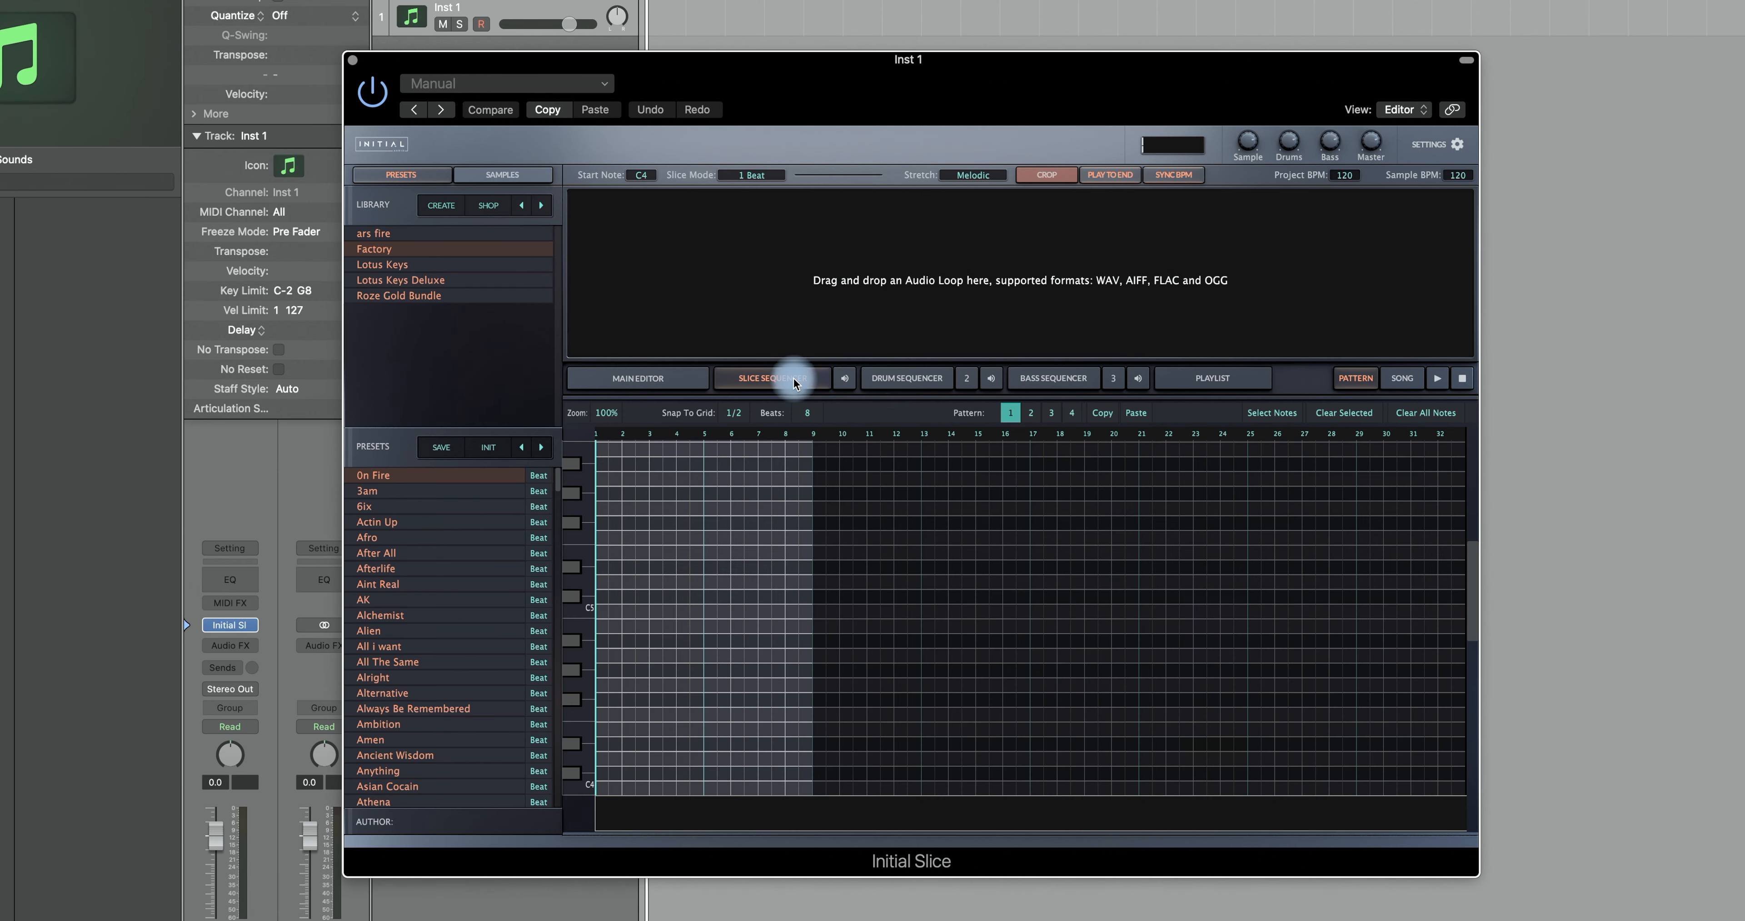
pyautogui.click(910, 386)
pyautogui.click(1066, 384)
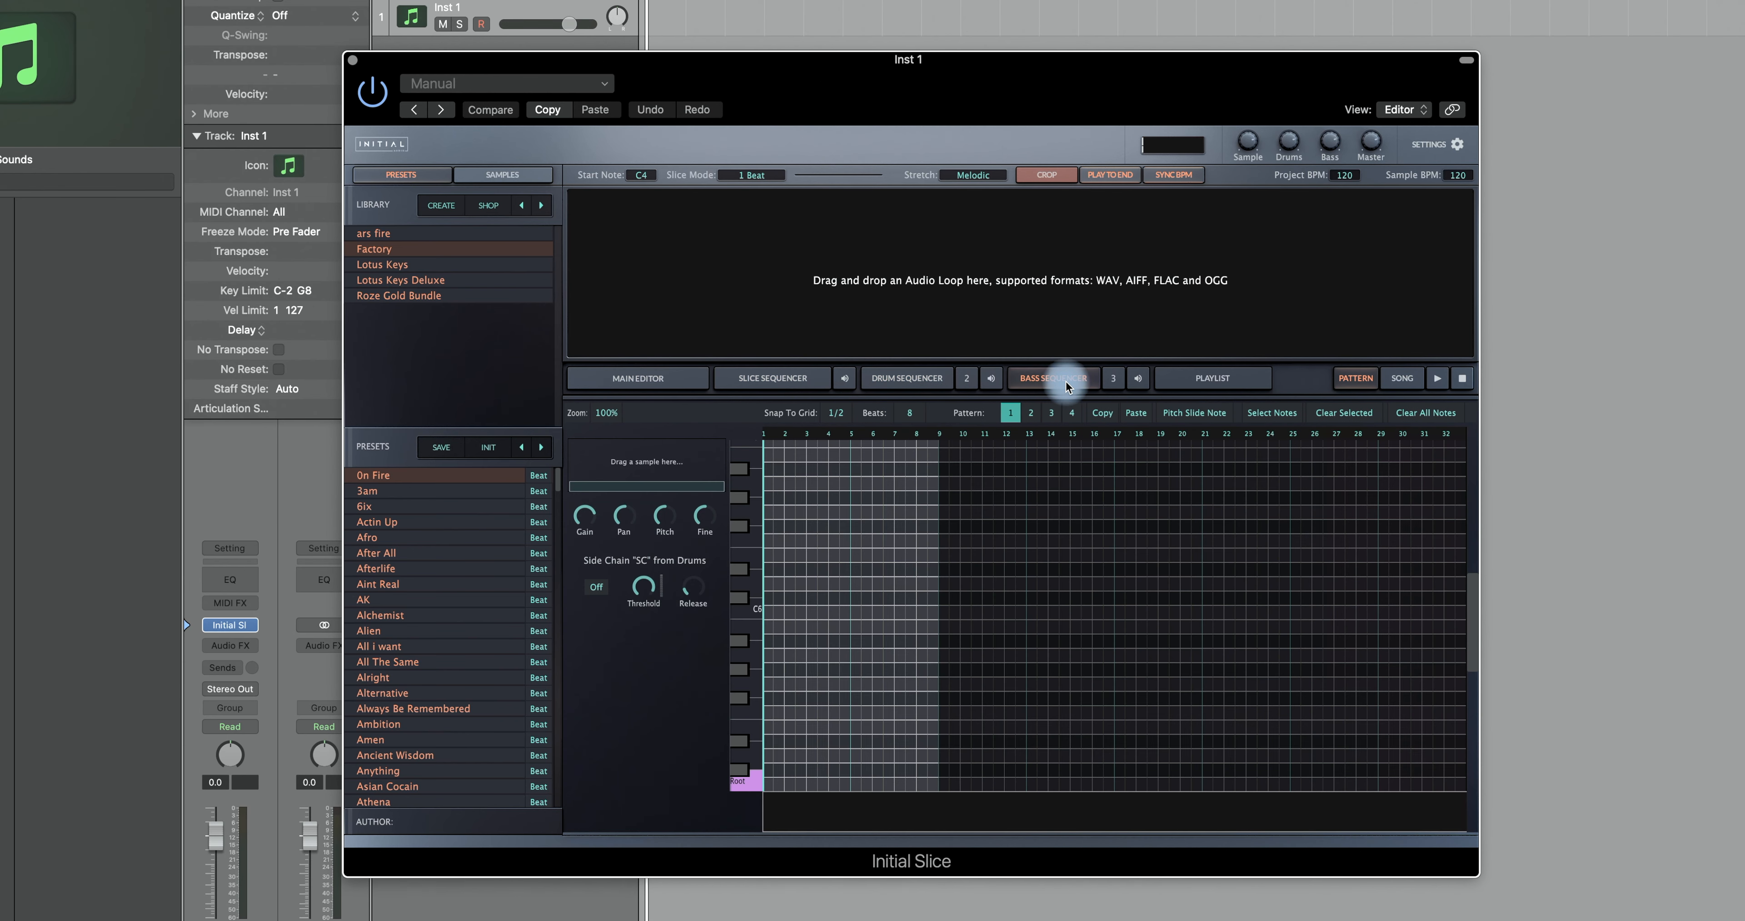
pyautogui.click(891, 379)
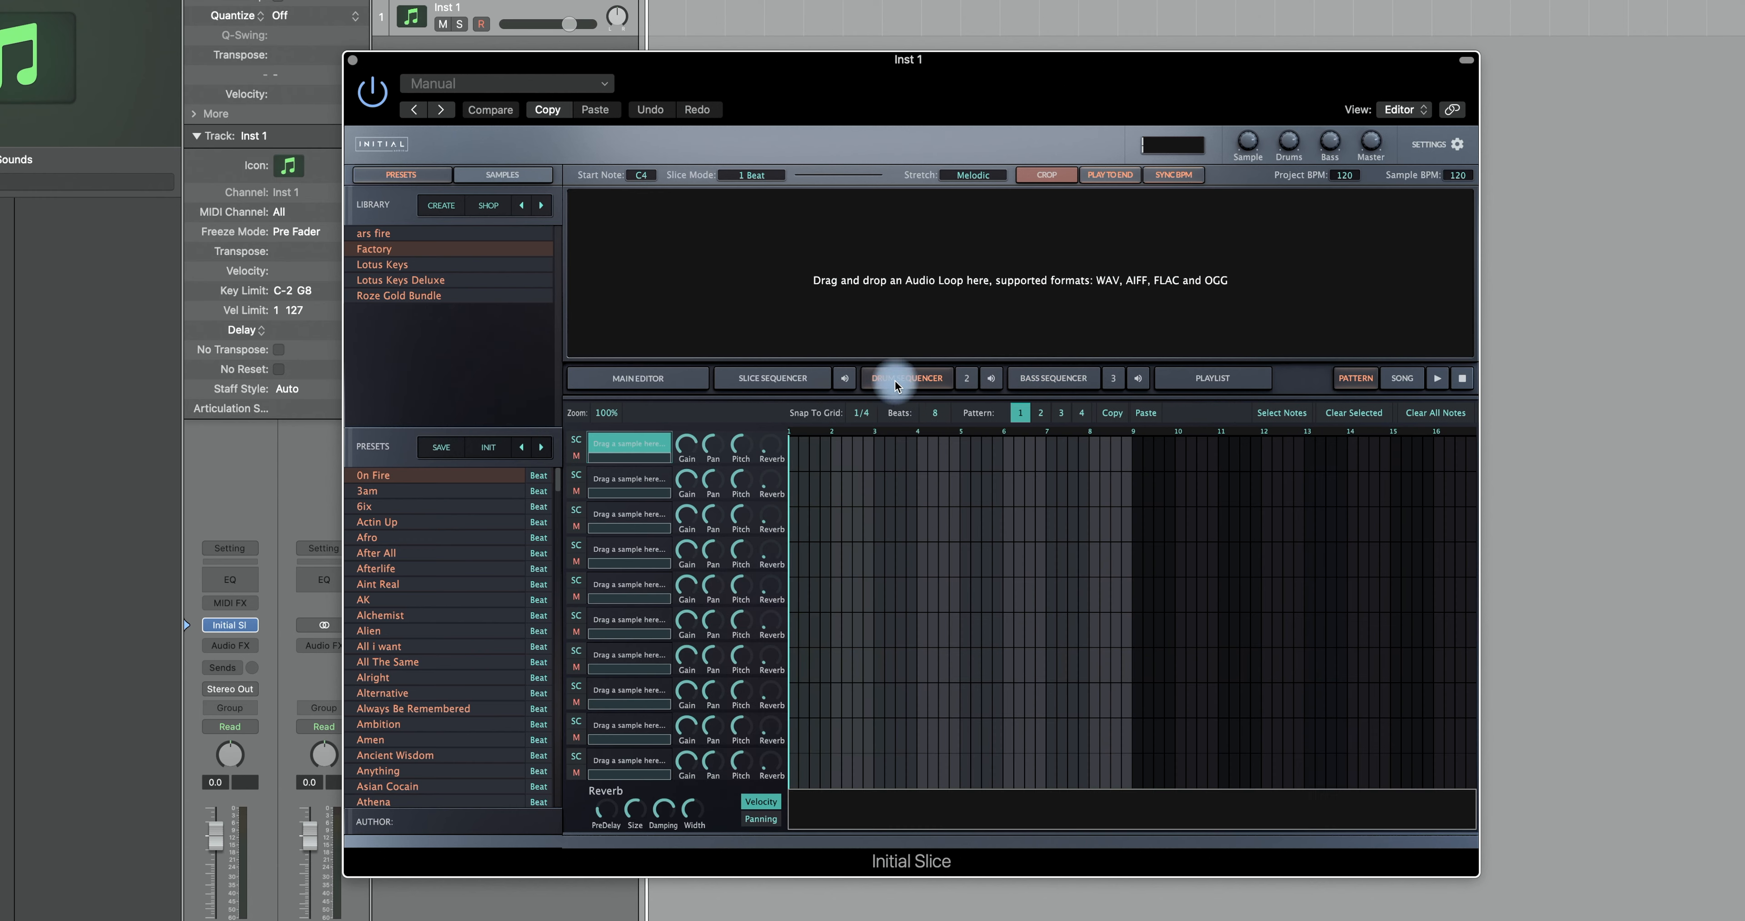
pyautogui.click(772, 379)
pyautogui.click(906, 390)
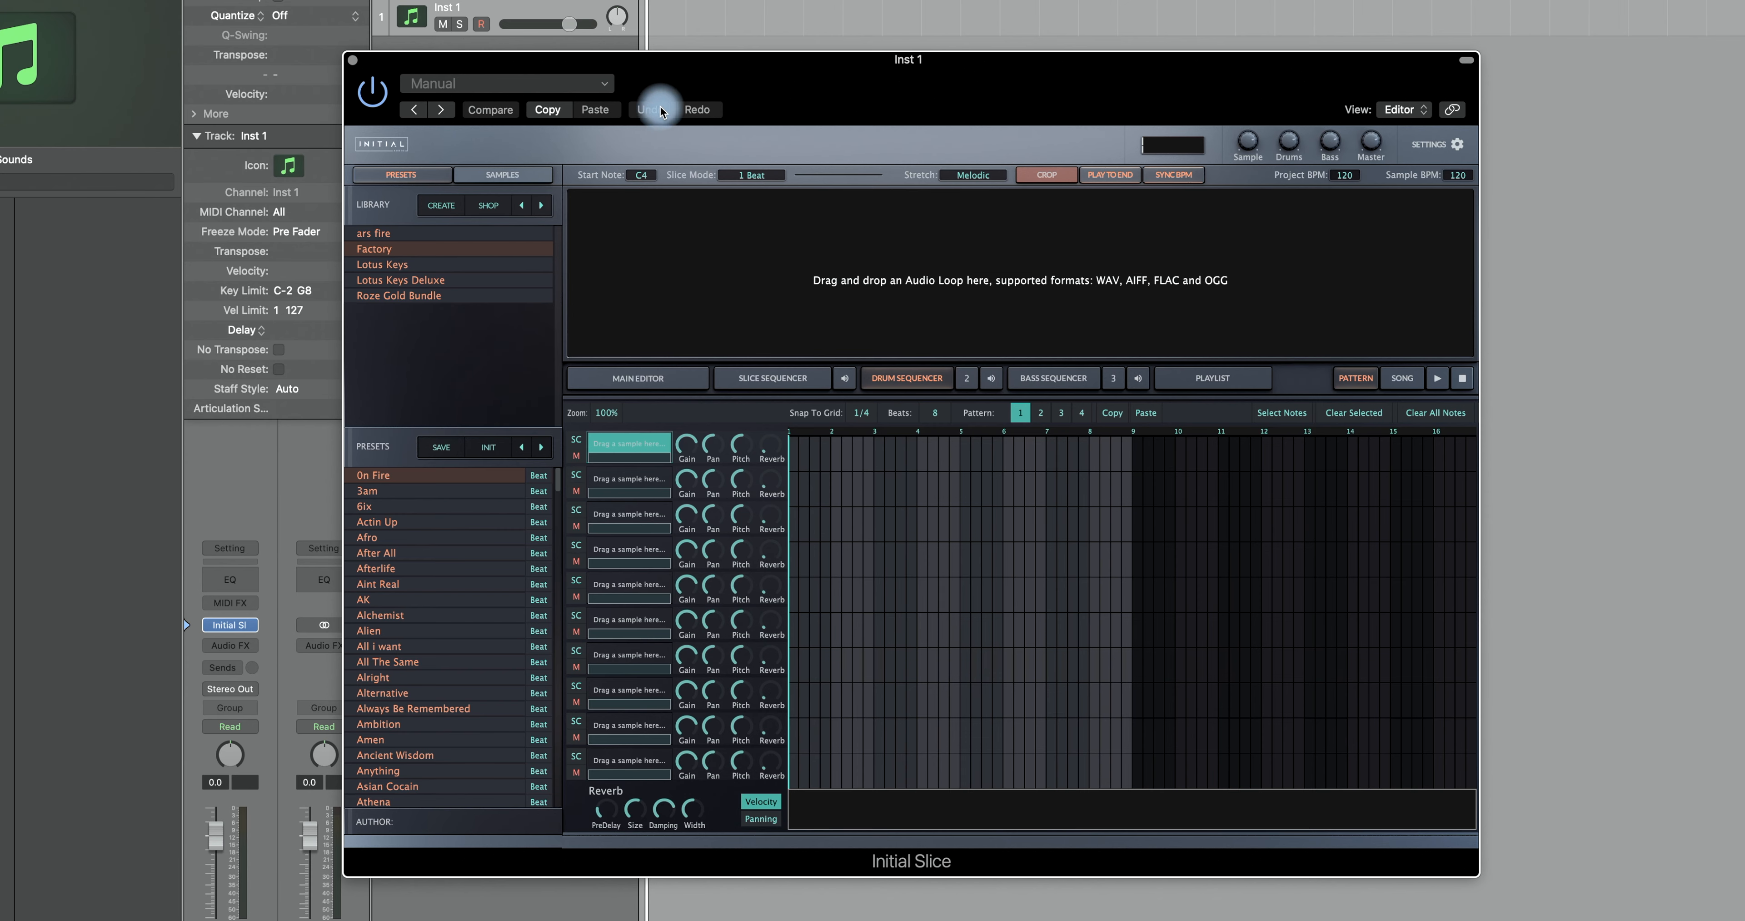
# - Return to the main editor, load the Alchemist factory preset with its beat, and audition the pattern
pyautogui.moveTo(679, 79)
pyautogui.mouseDown()
pyautogui.moveTo(1122, 0)
pyautogui.moveTo(785, 95)
pyautogui.moveTo(656, 94)
pyautogui.mouseUp()
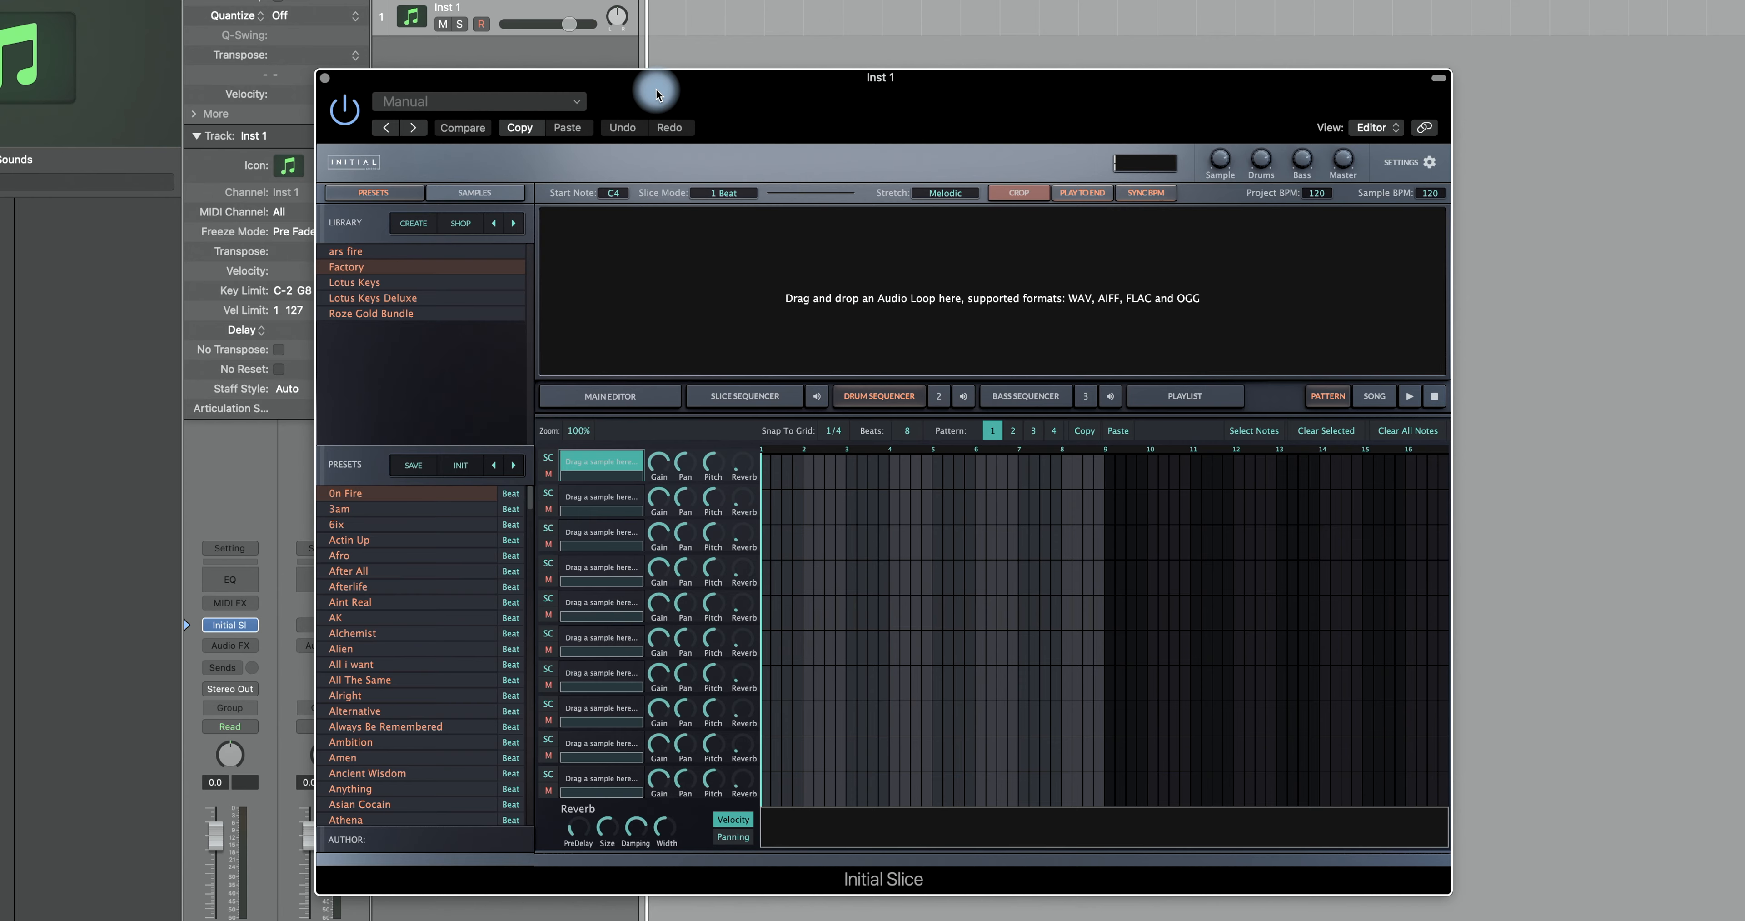
pyautogui.click(610, 397)
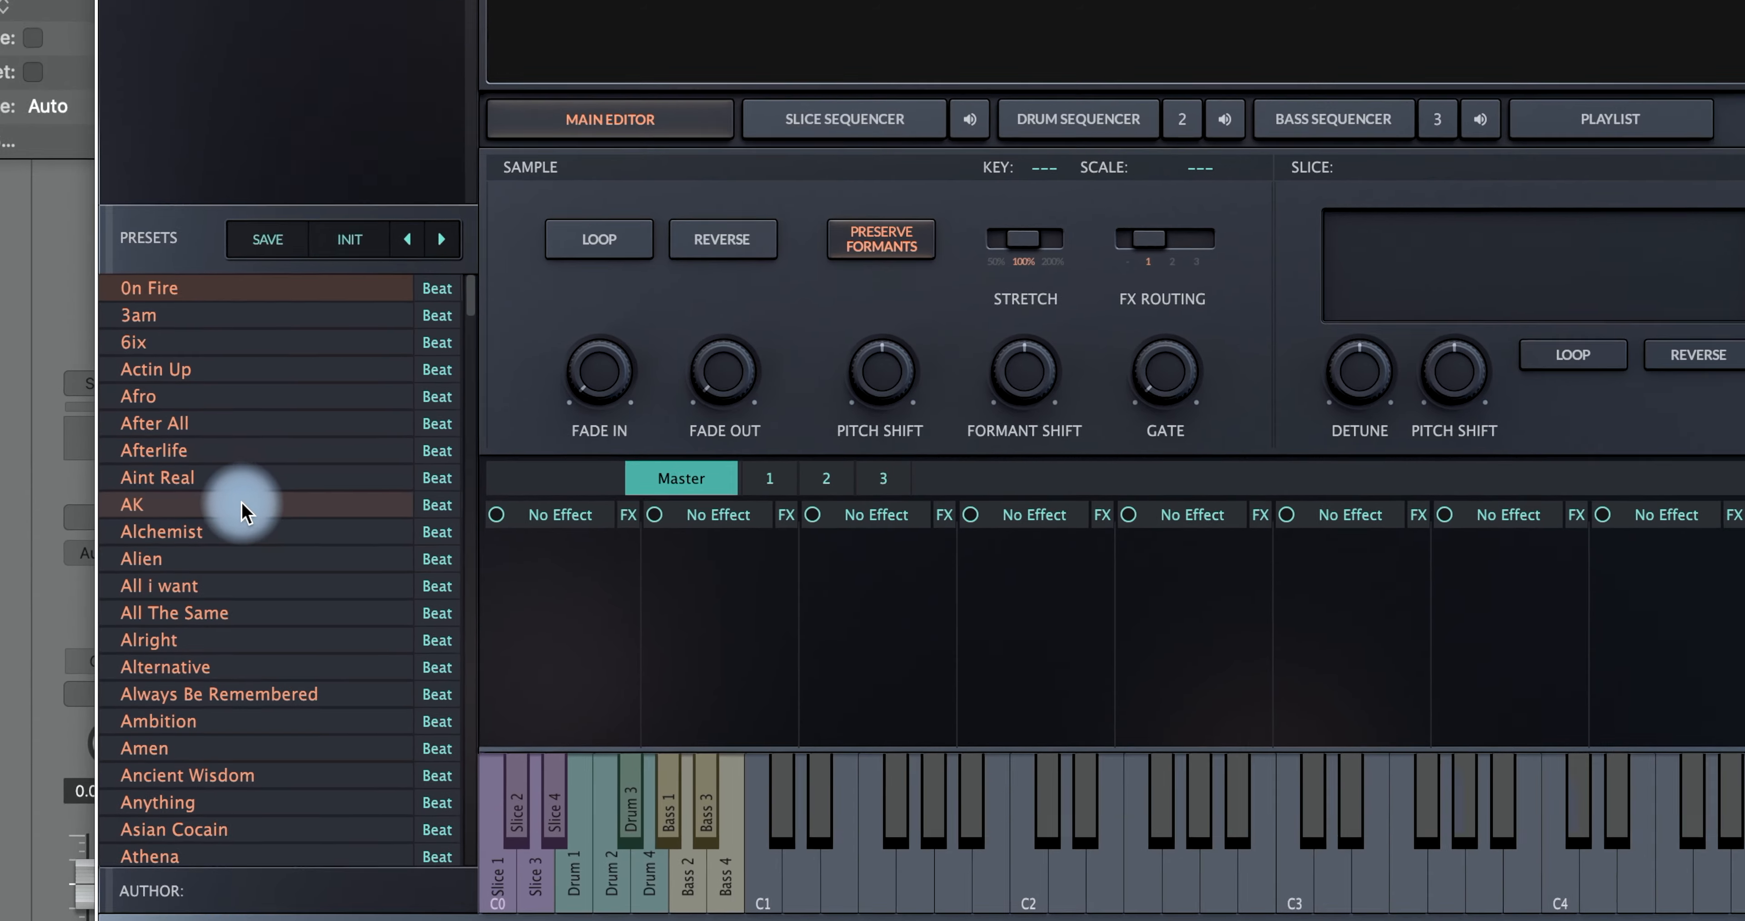
pyautogui.click(244, 532)
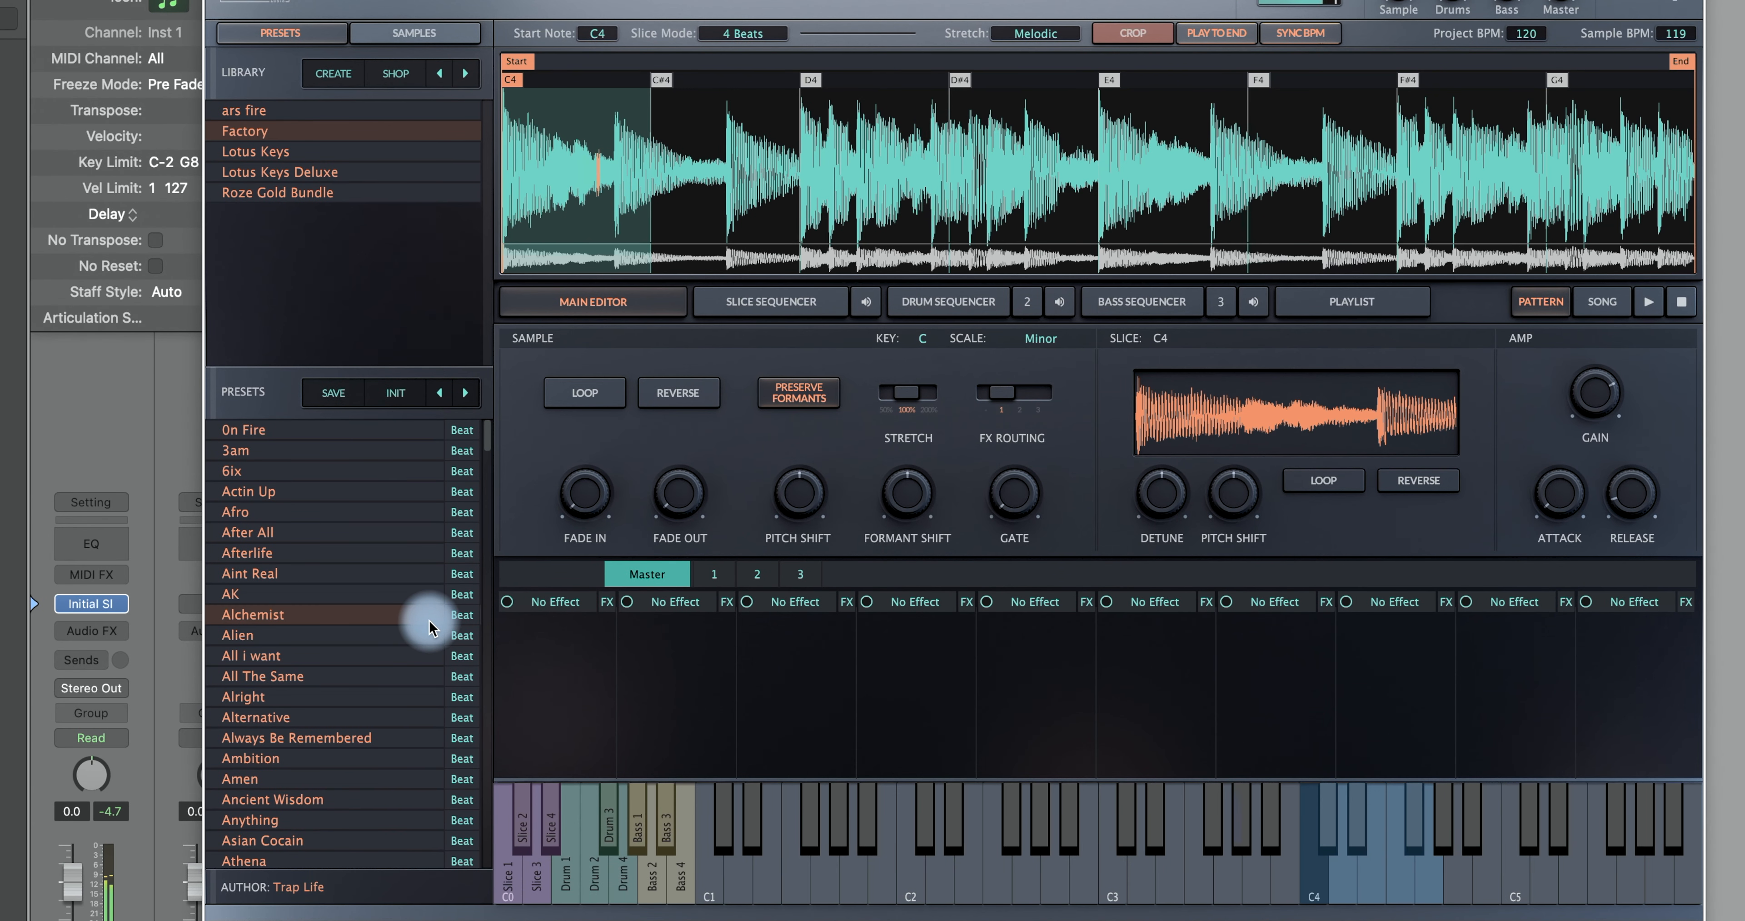
pyautogui.click(461, 616)
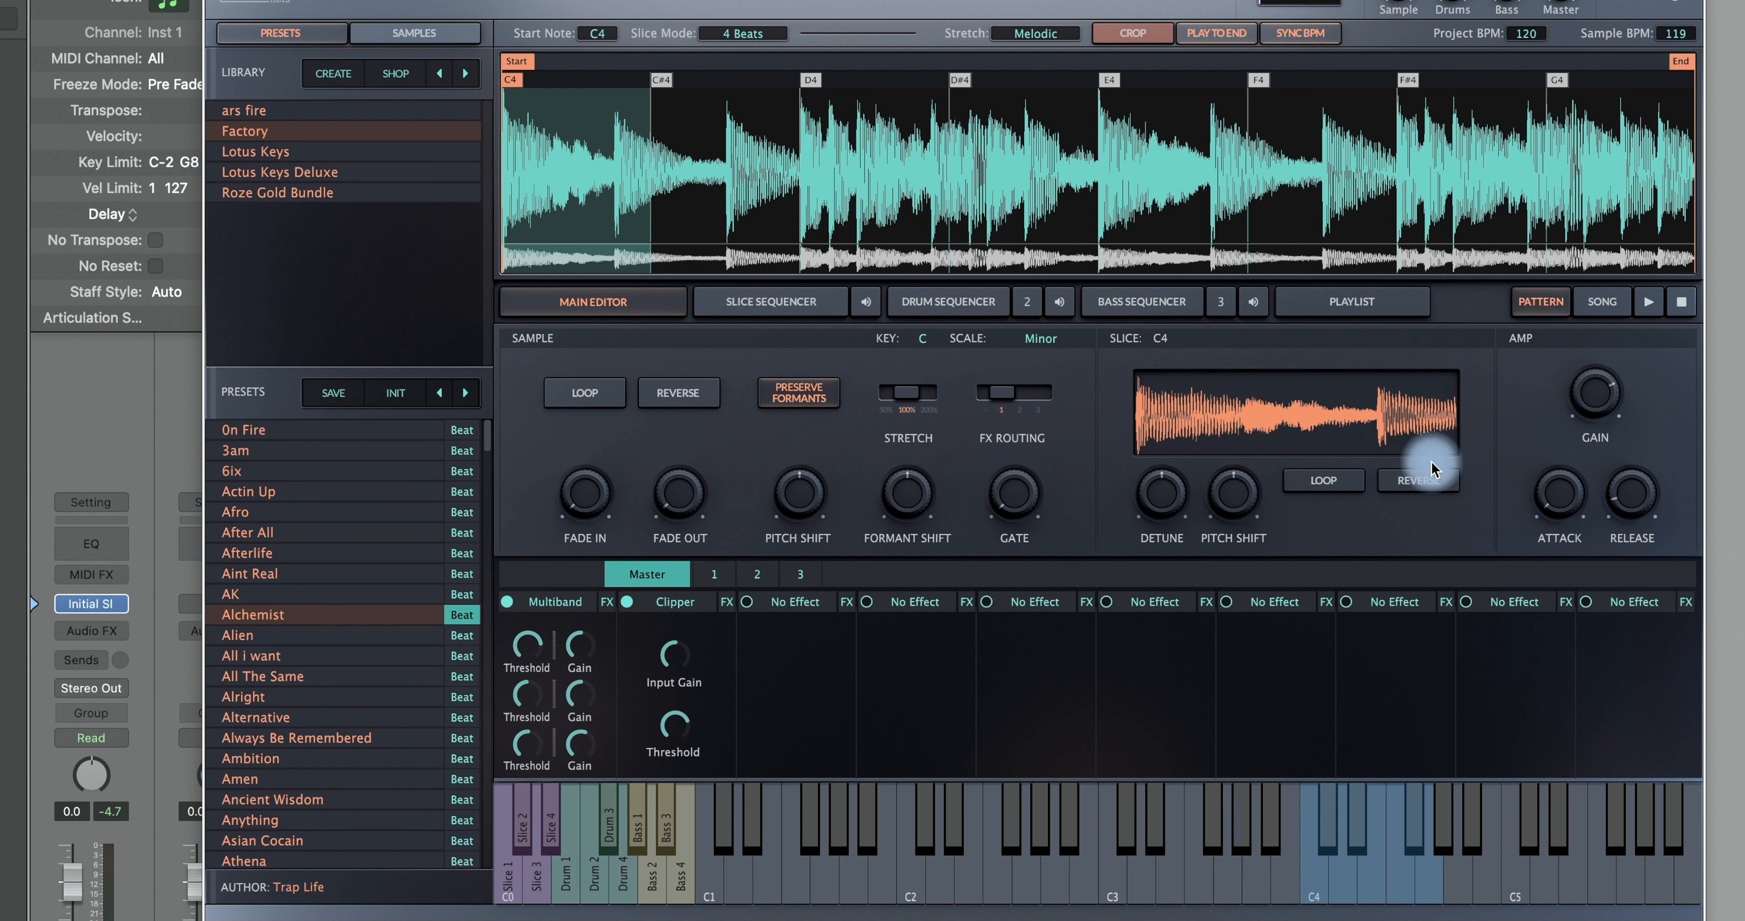
pyautogui.click(1648, 301)
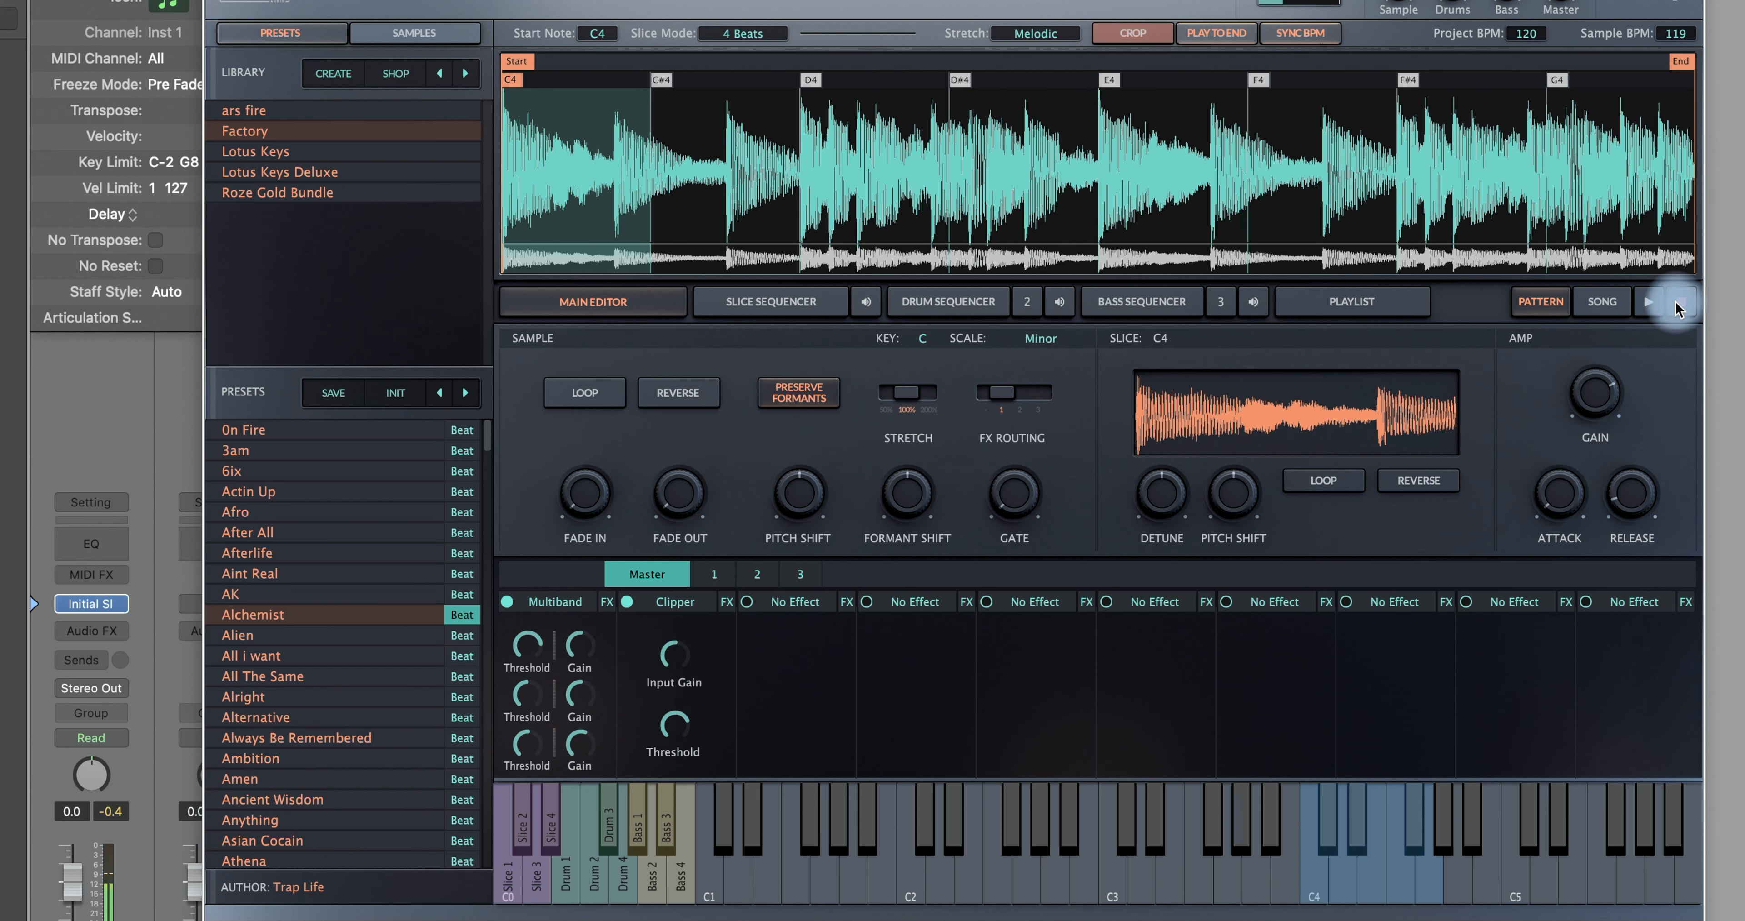
pyautogui.click(932, 314)
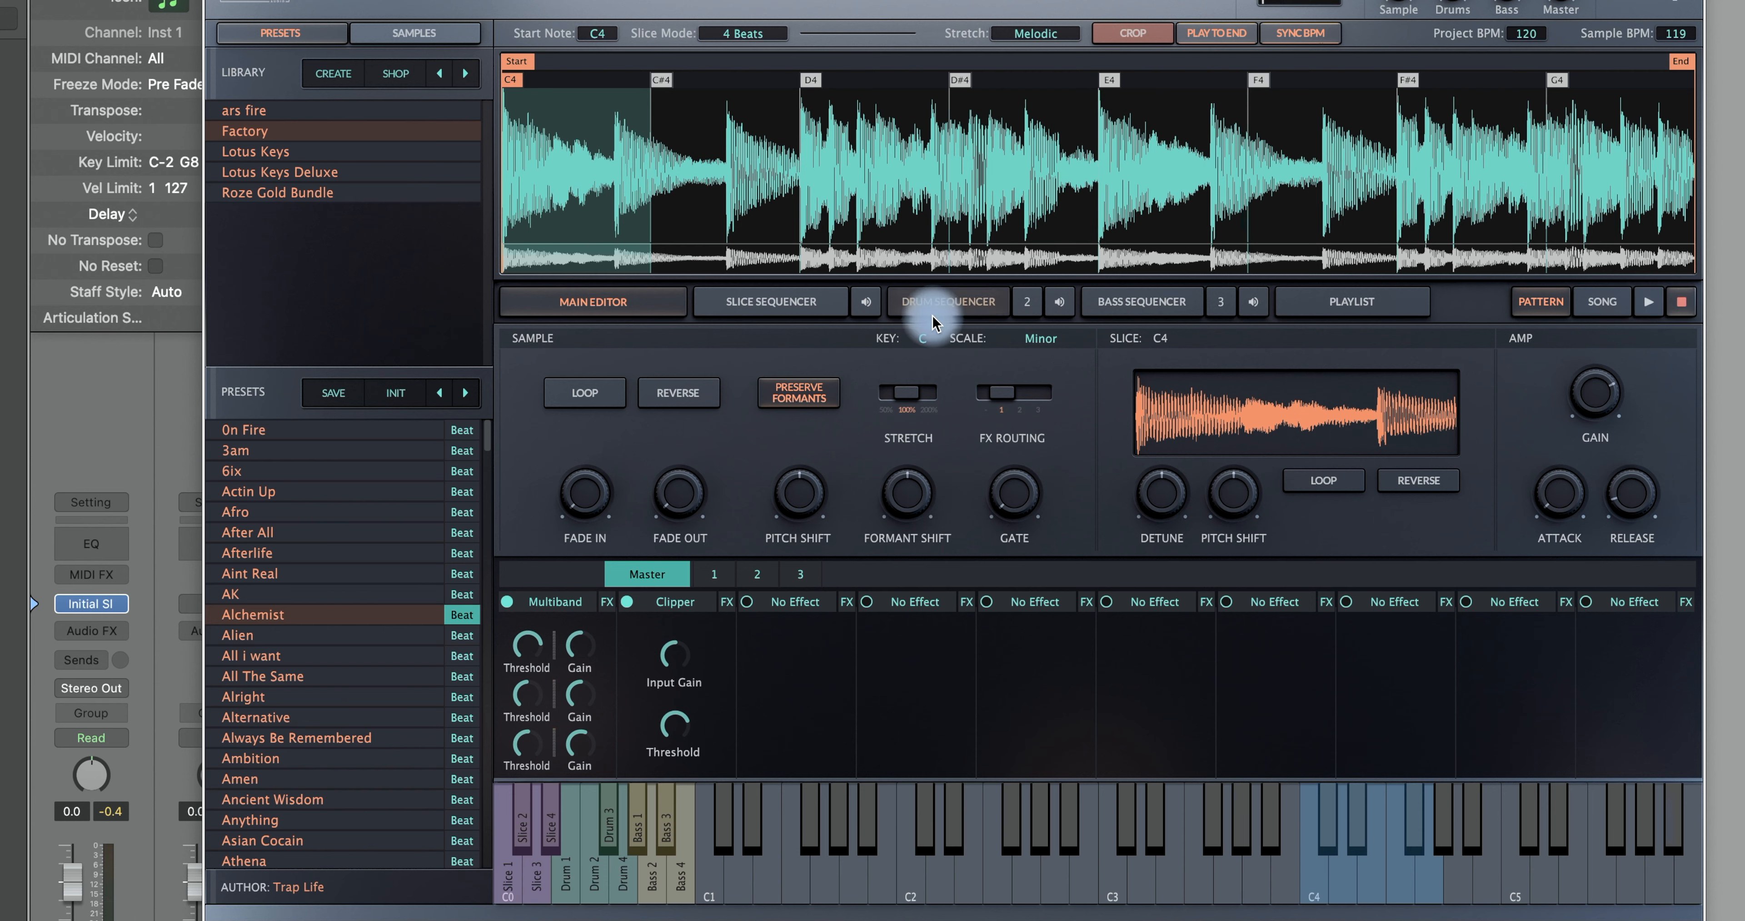
pyautogui.click(858, 309)
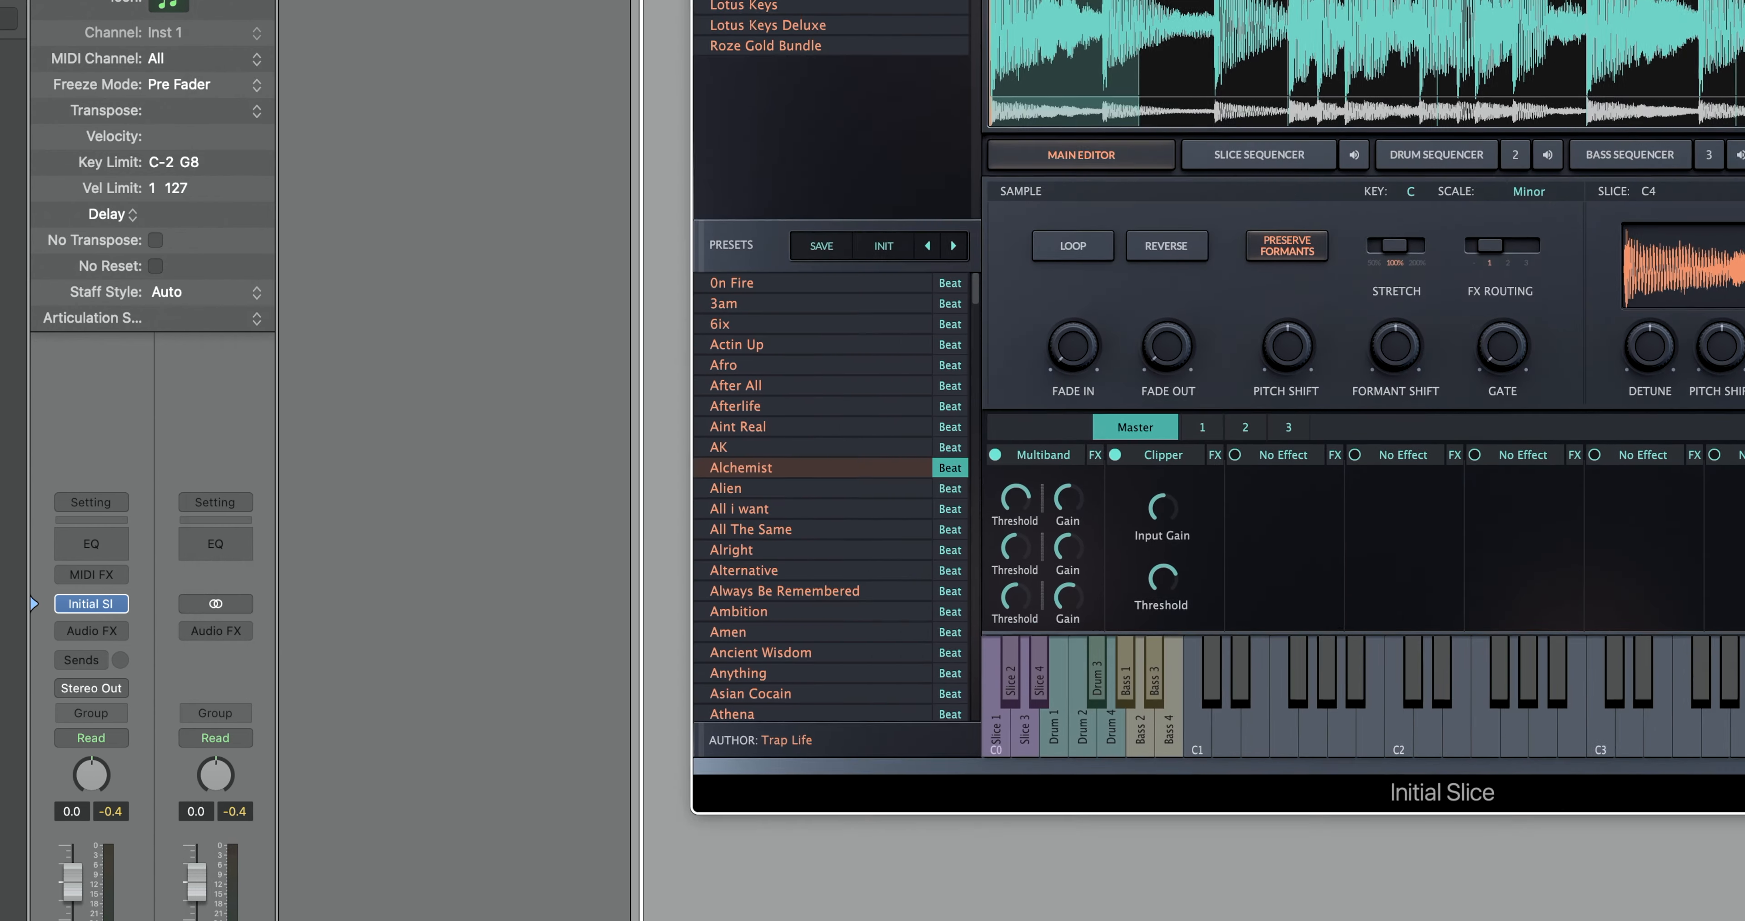
# - Close the plugin window, add a long D#-2 note at bar 1 on the second Alchemist track, and raise it one semitone
pyautogui.moveTo(1441, 82); pyautogui.dragTo(1459, 0)
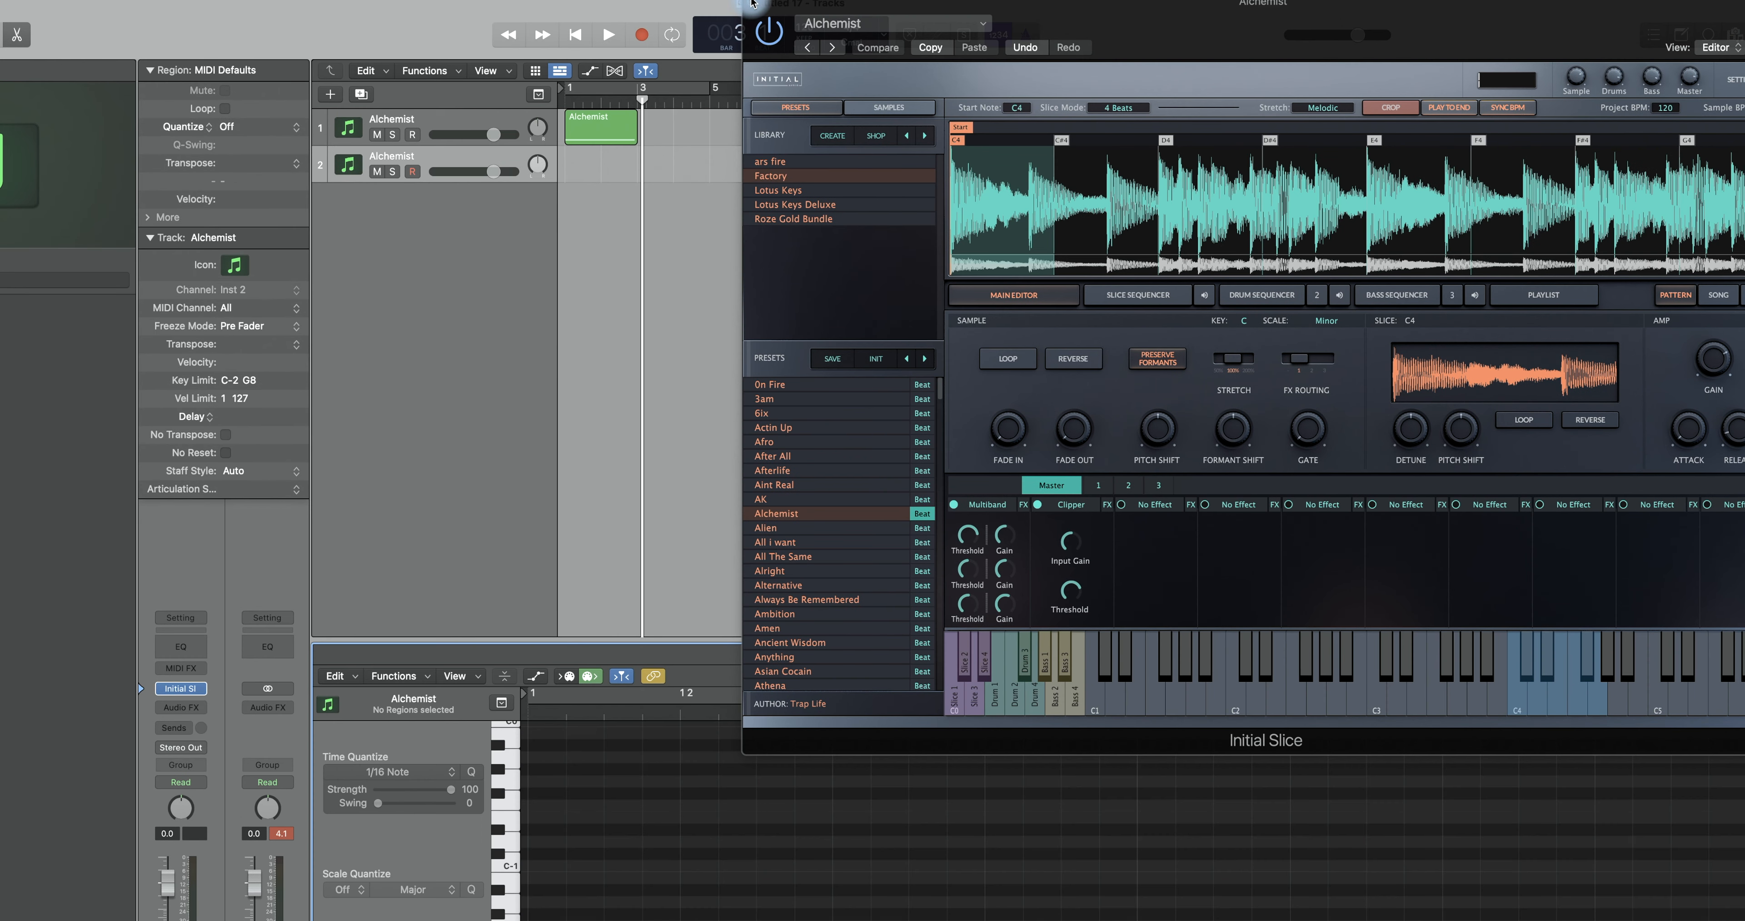
pyautogui.press('super+w')
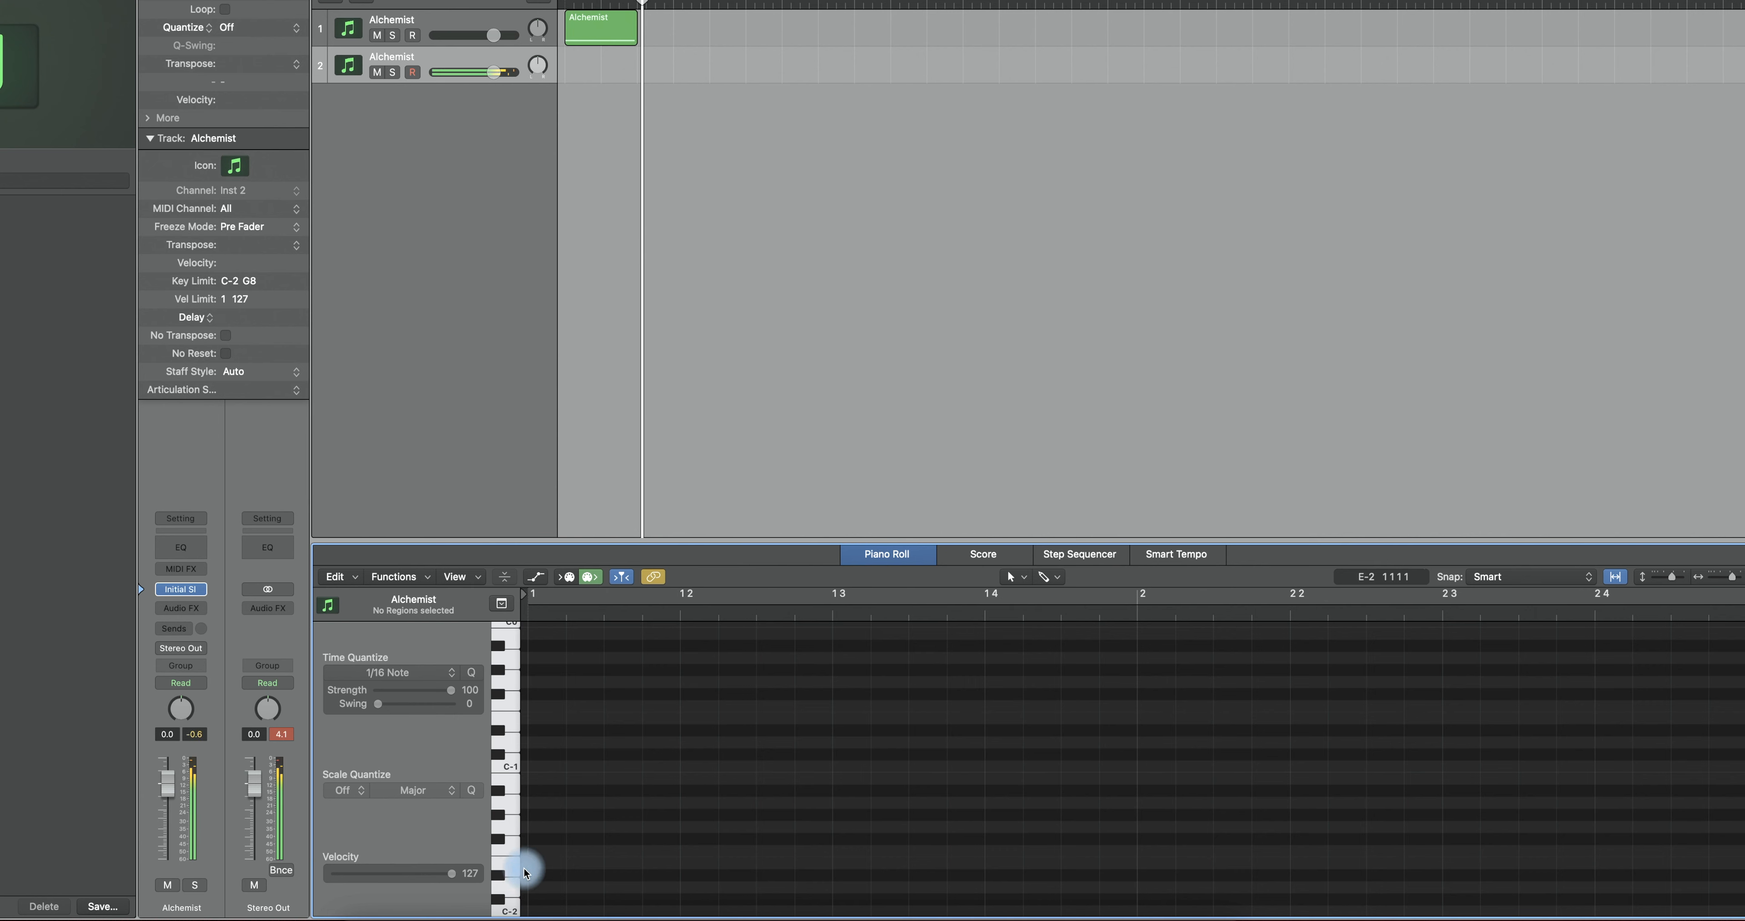
pyautogui.click(540, 875)
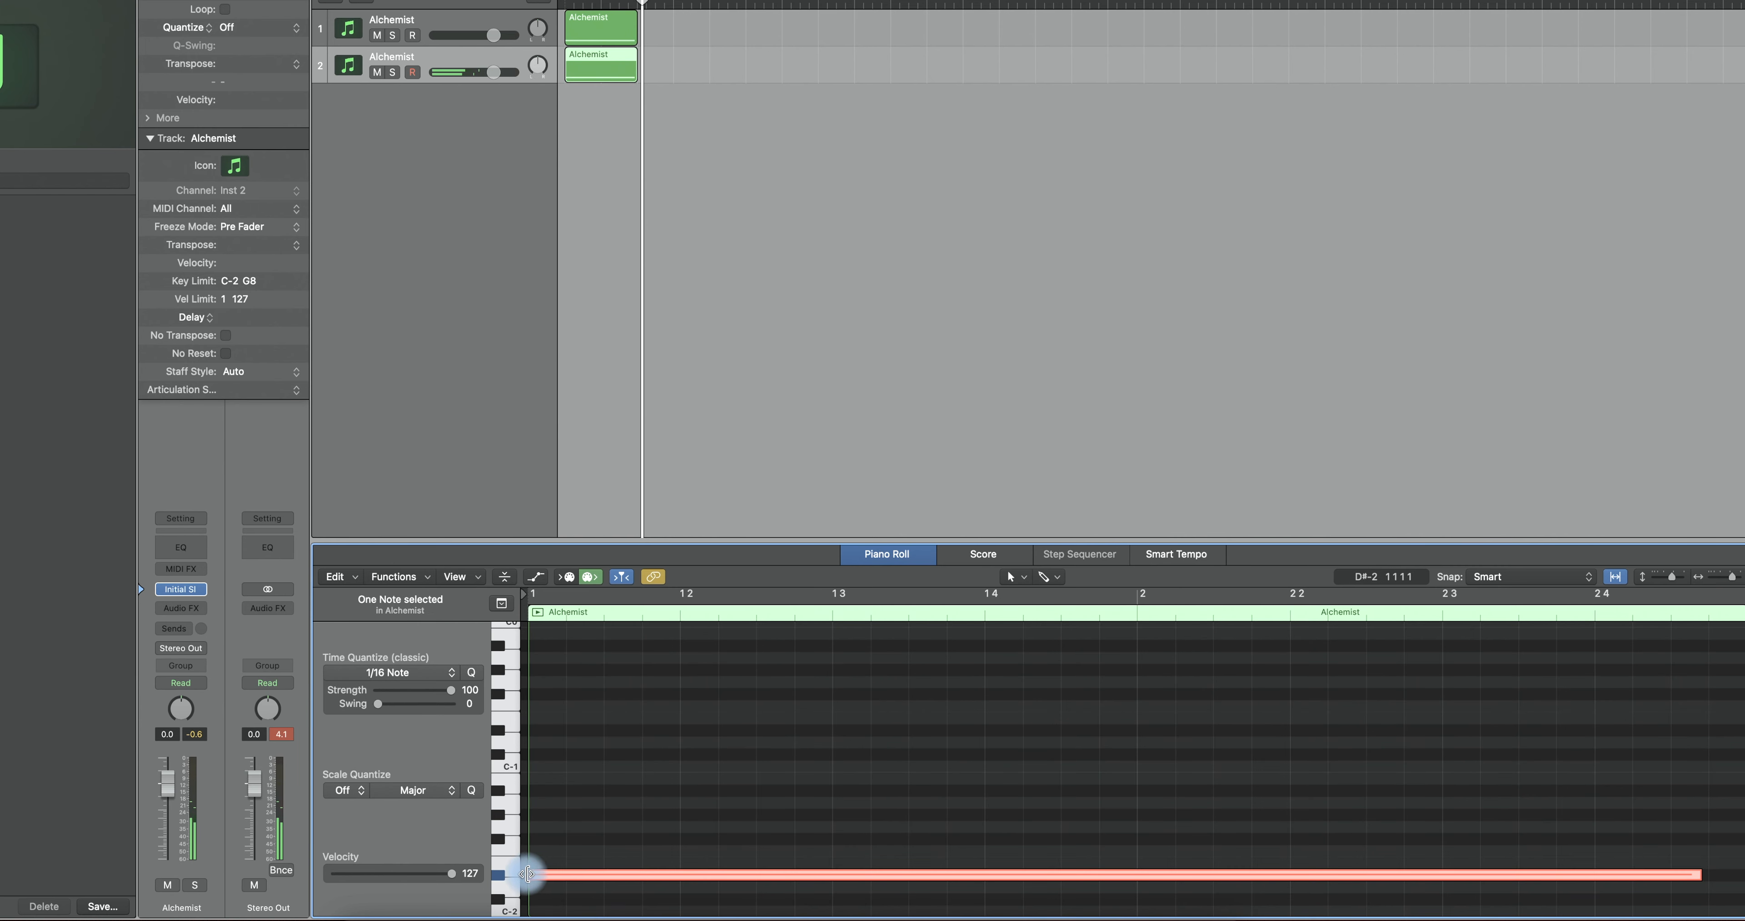
pyautogui.moveTo(540, 875); pyautogui.dragTo(518, 870)
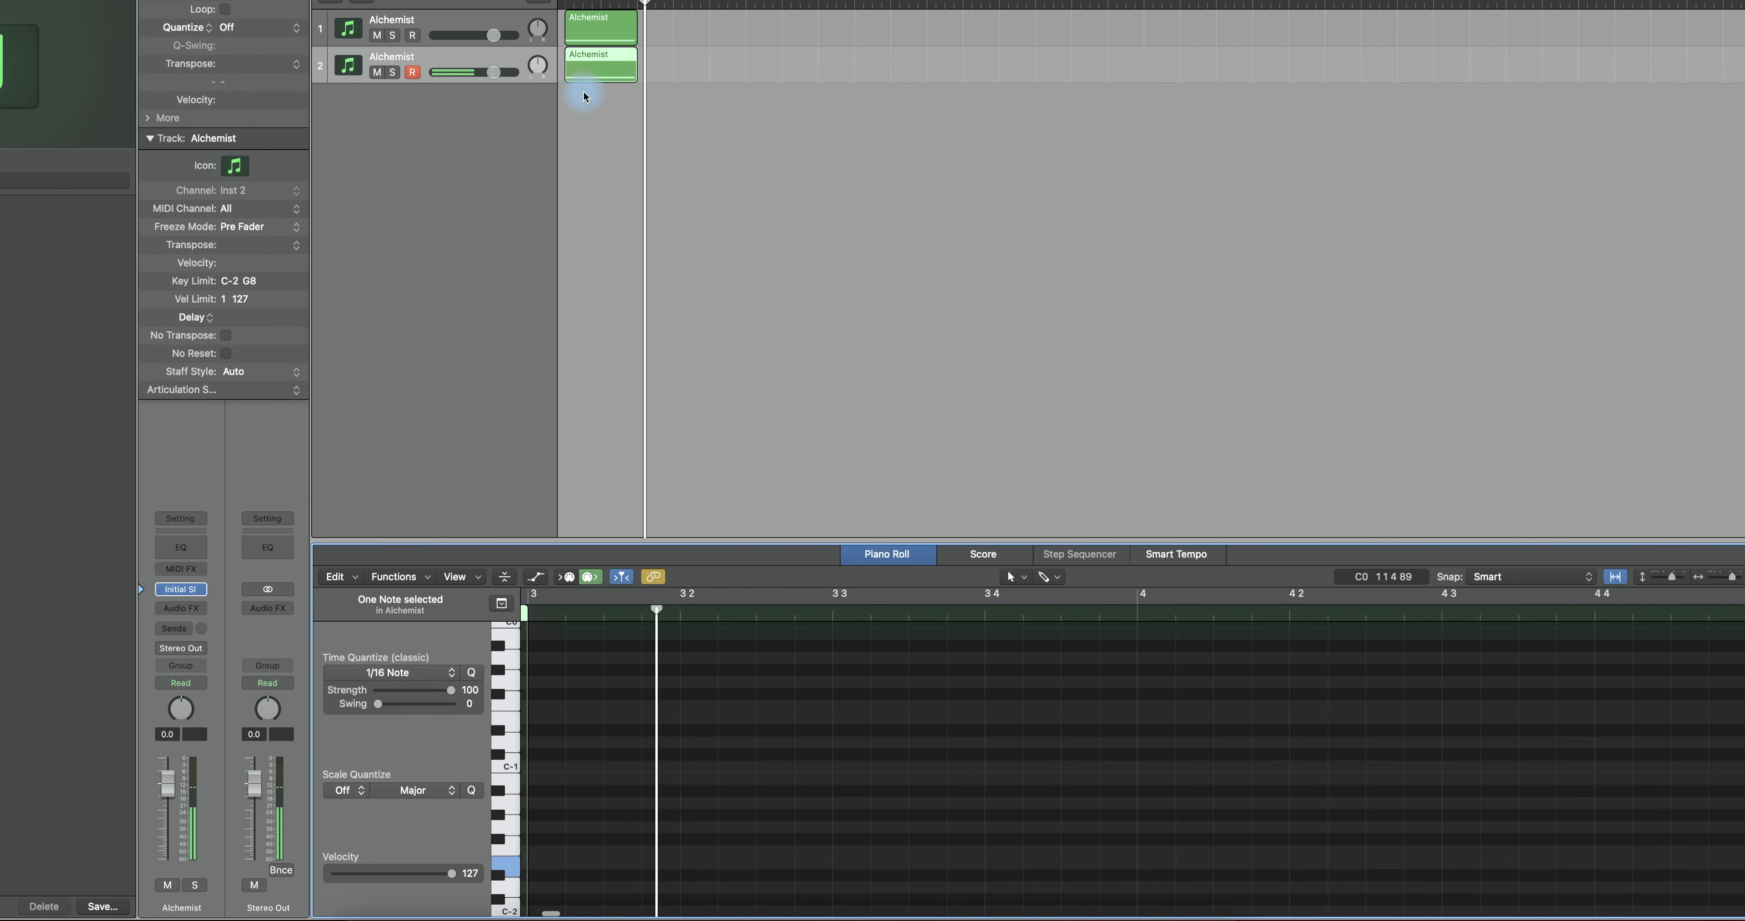
# - Play both Alchemist tracks together from the start of the project
pyautogui.press('space')
pyautogui.click(585, 0)
pyautogui.press('space')
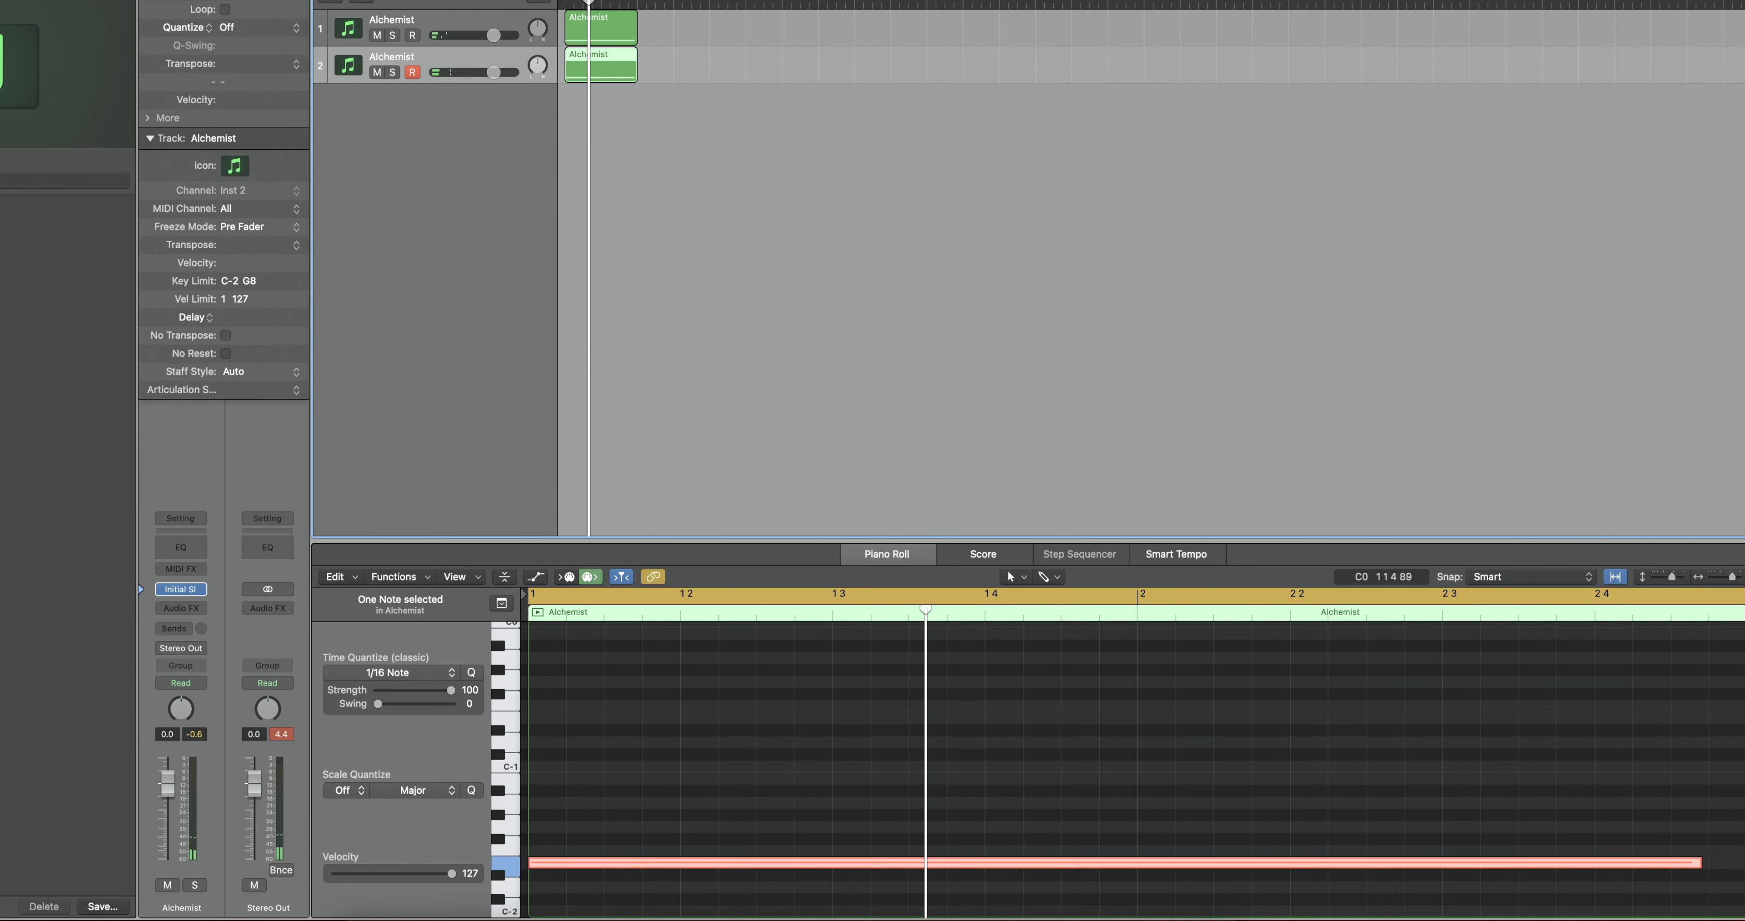
pyautogui.press('space')
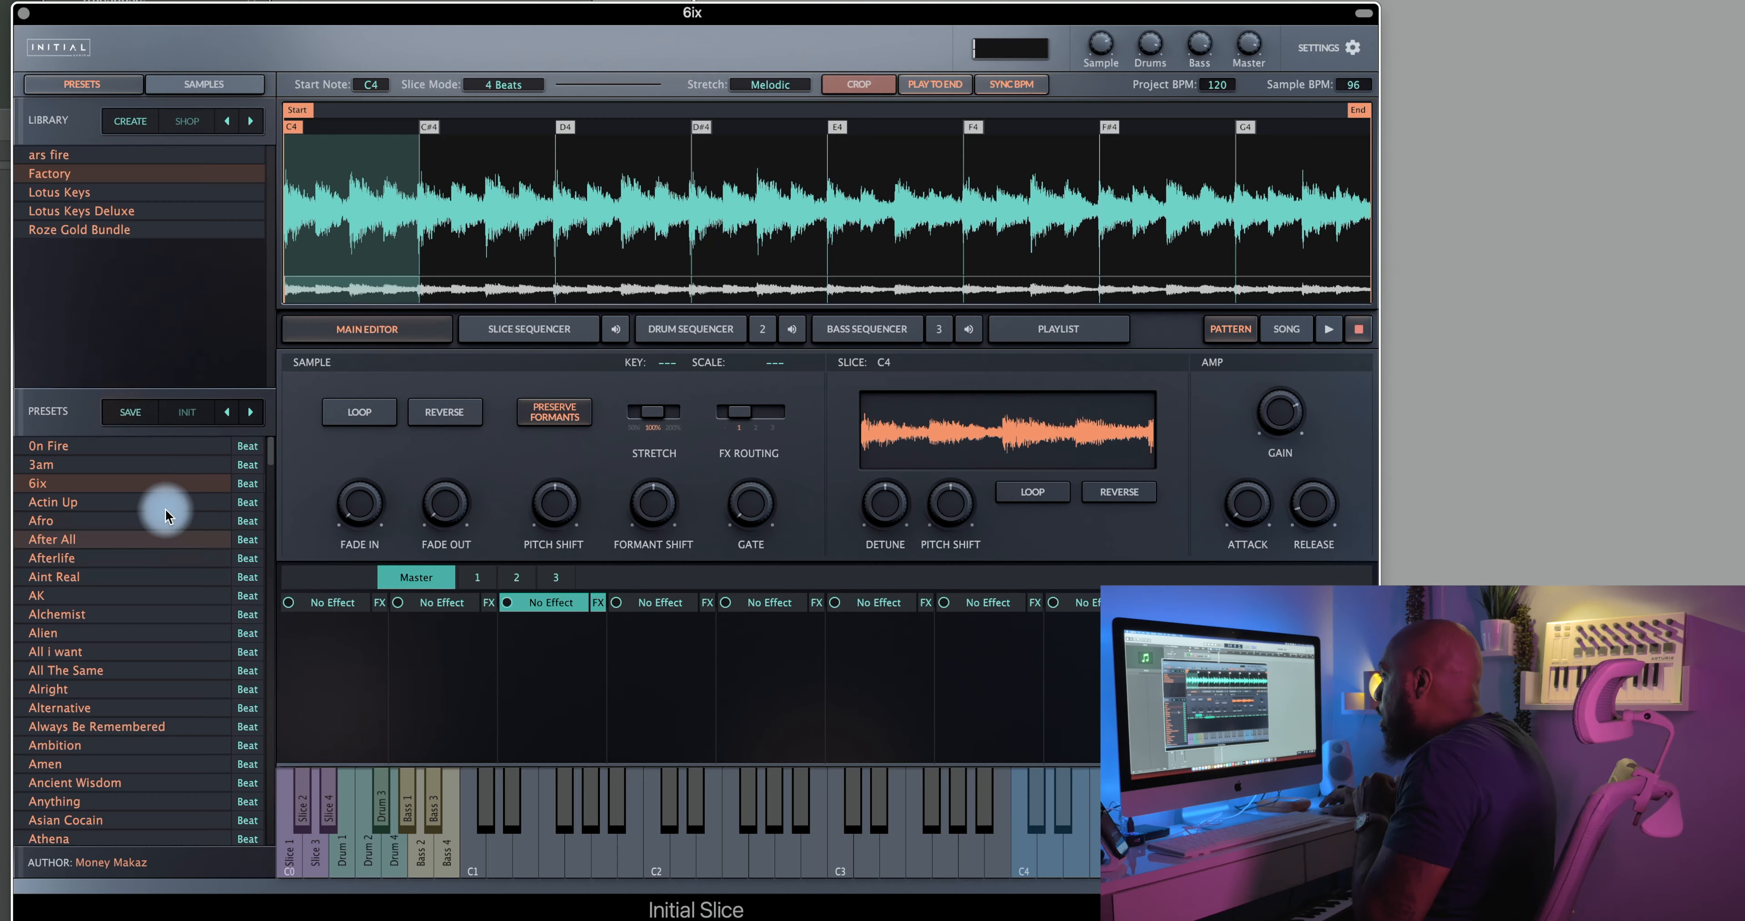
# - Audition the factory presets 3am and 6ix, load Actin Up, and point out the slice's Pitch Shift control
pyautogui.click(145, 466)
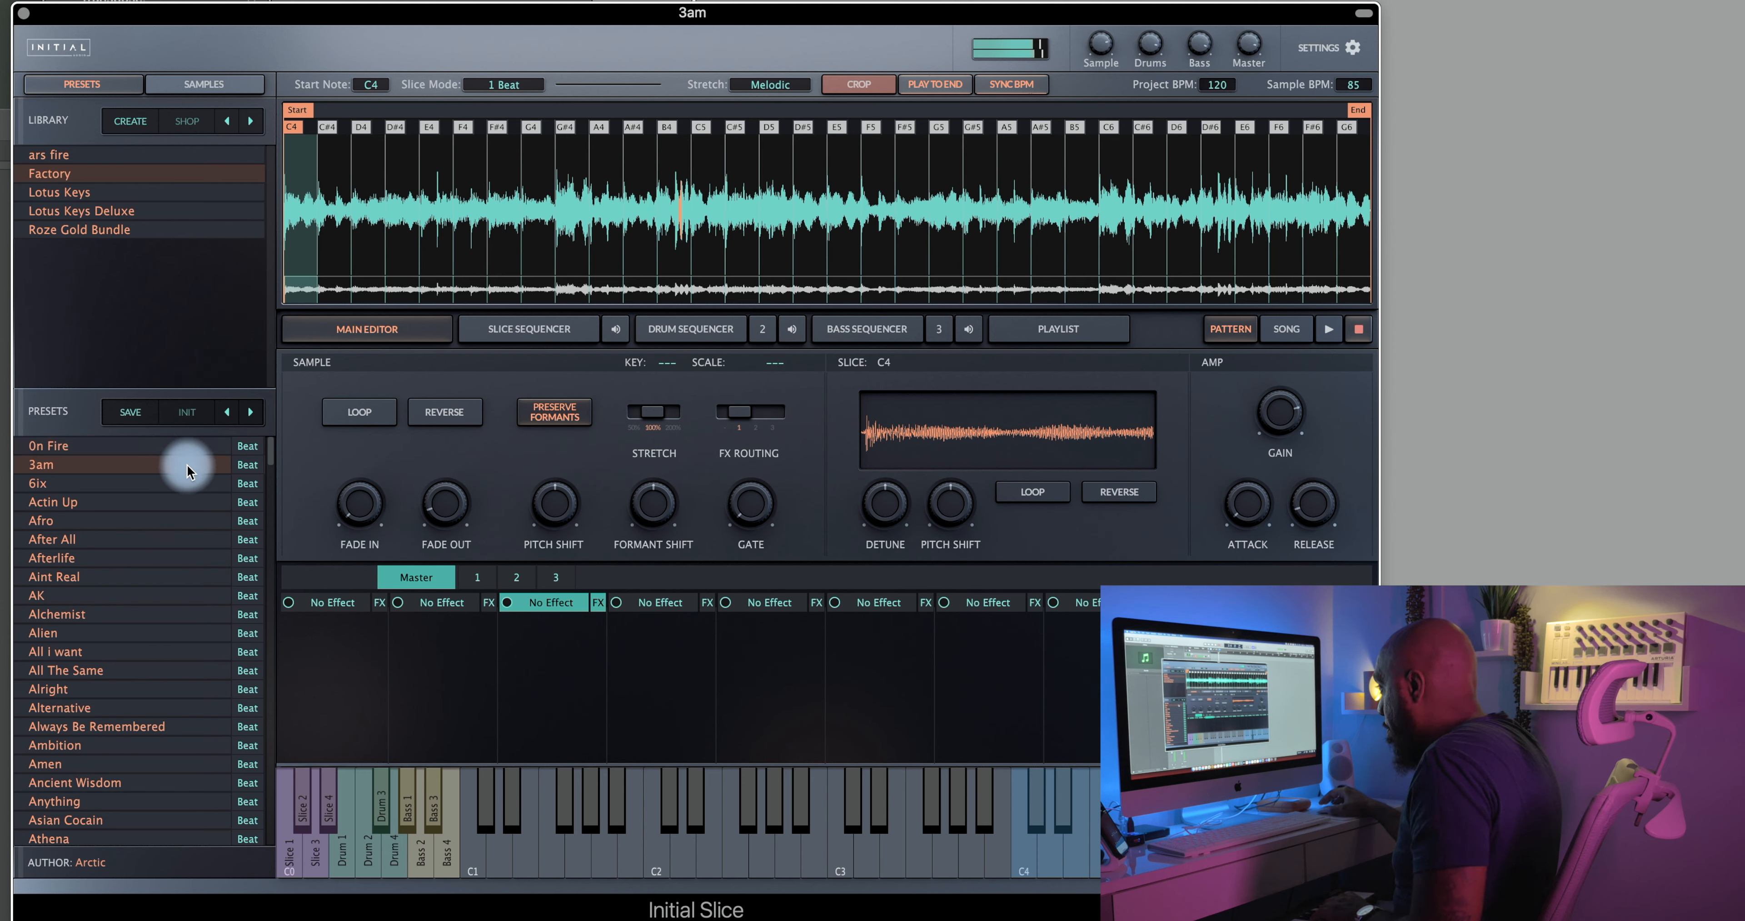
pyautogui.click(164, 484)
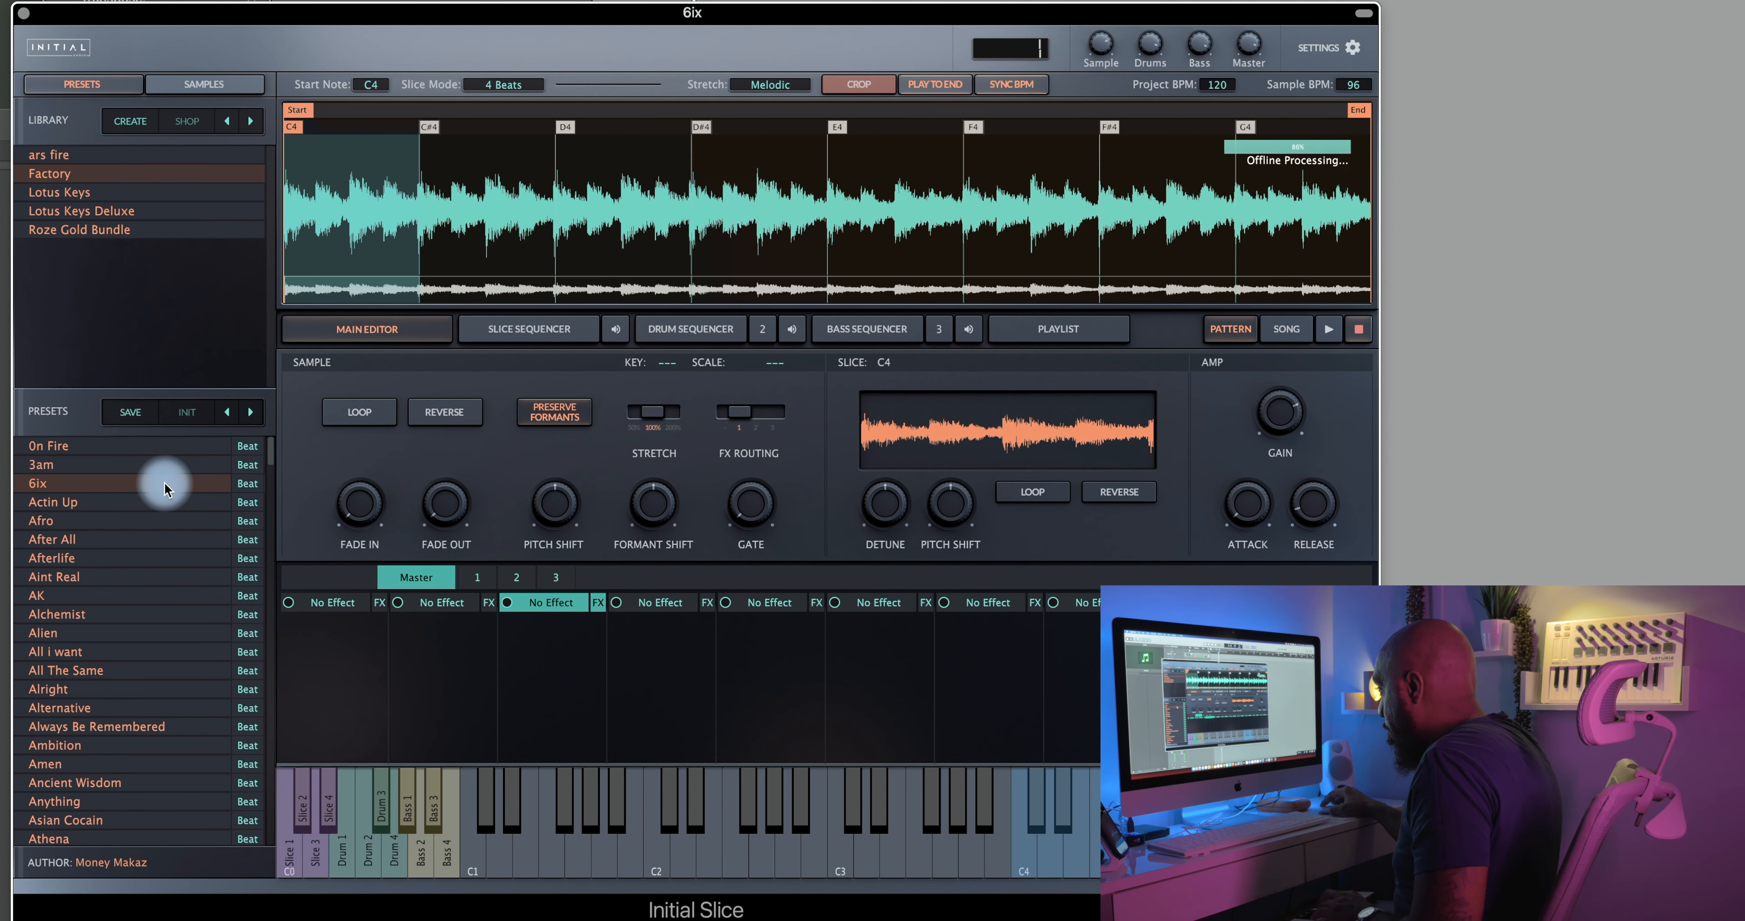
pyautogui.click(163, 508)
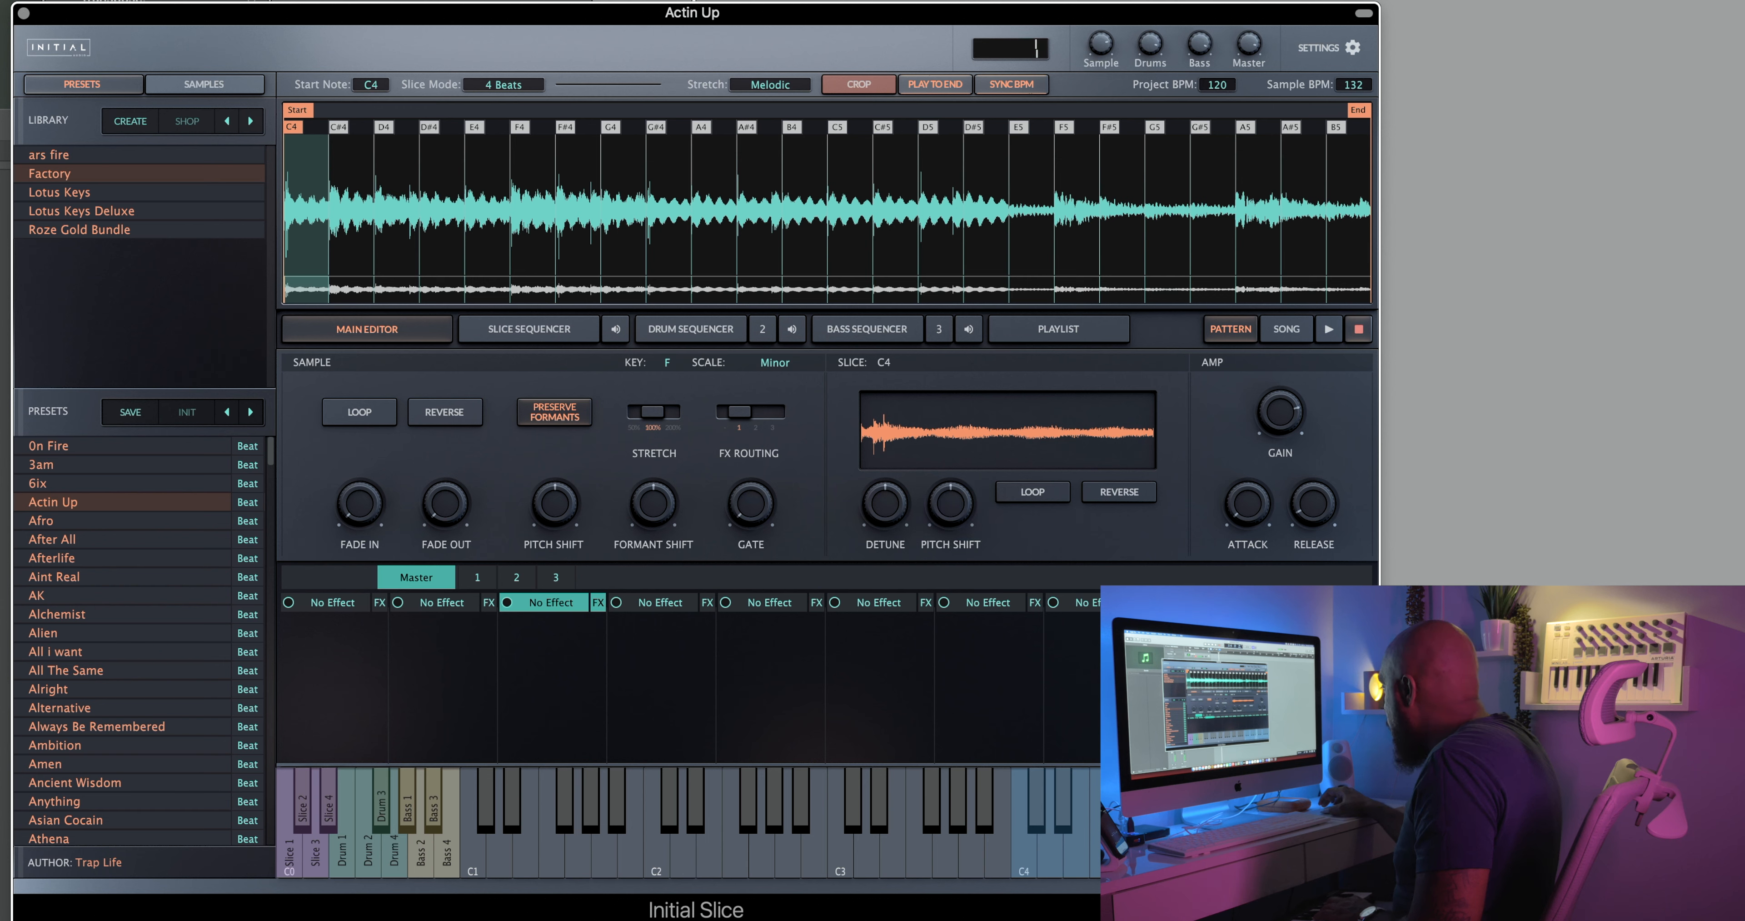
pyautogui.moveTo(947, 507)
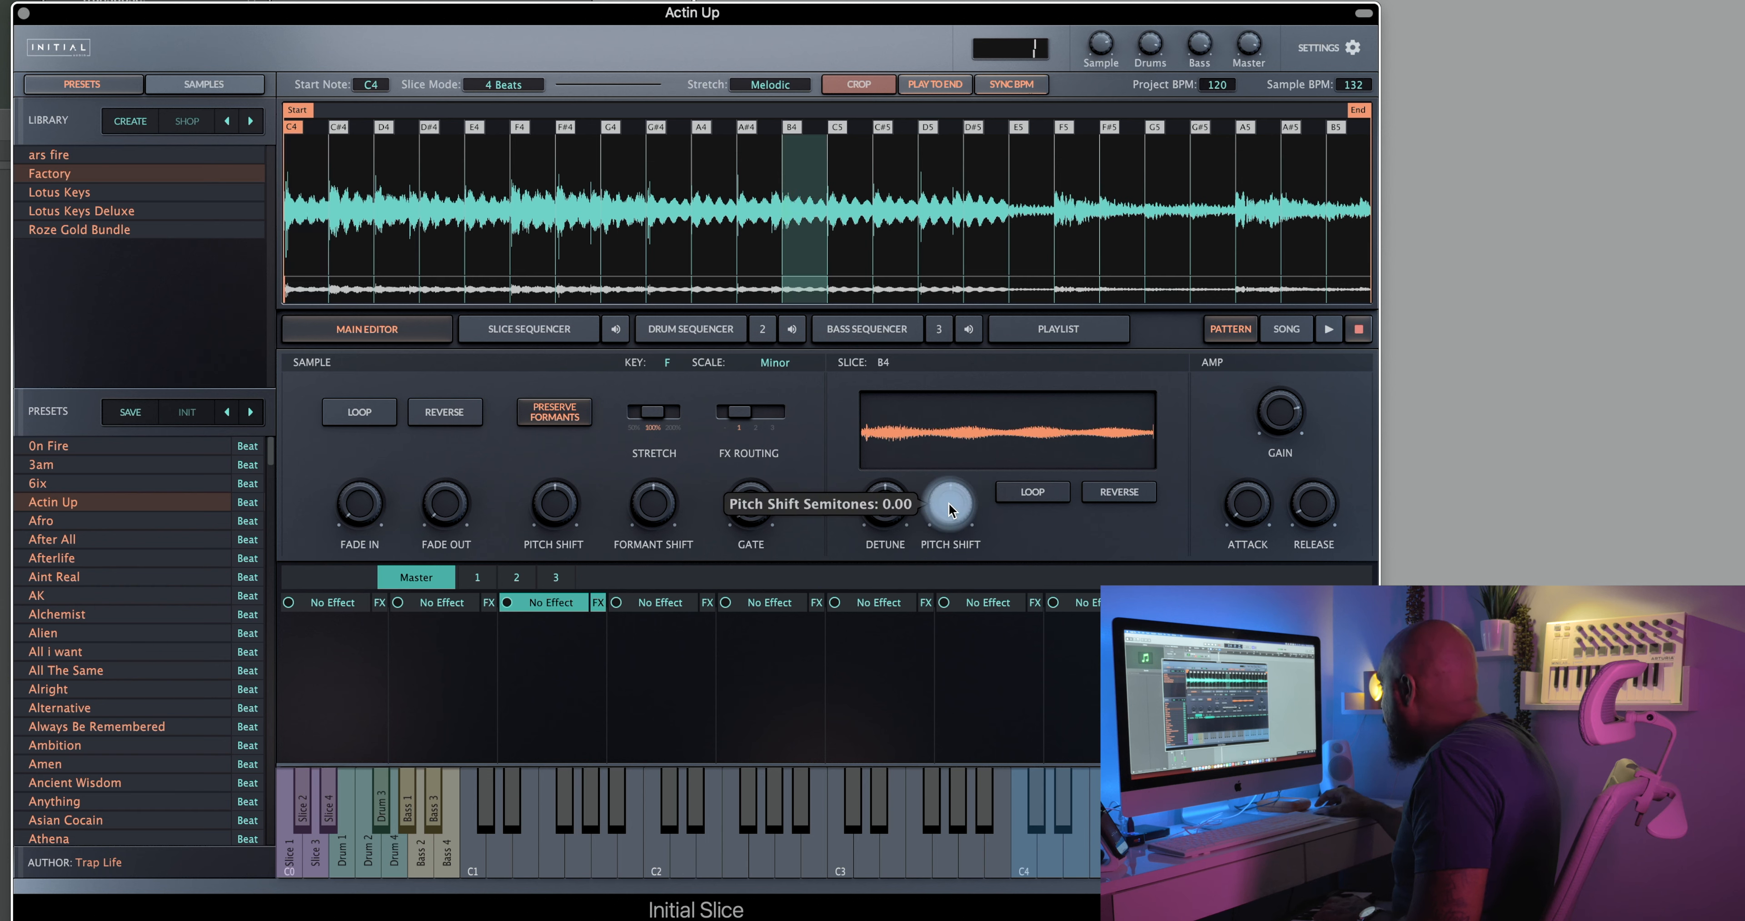